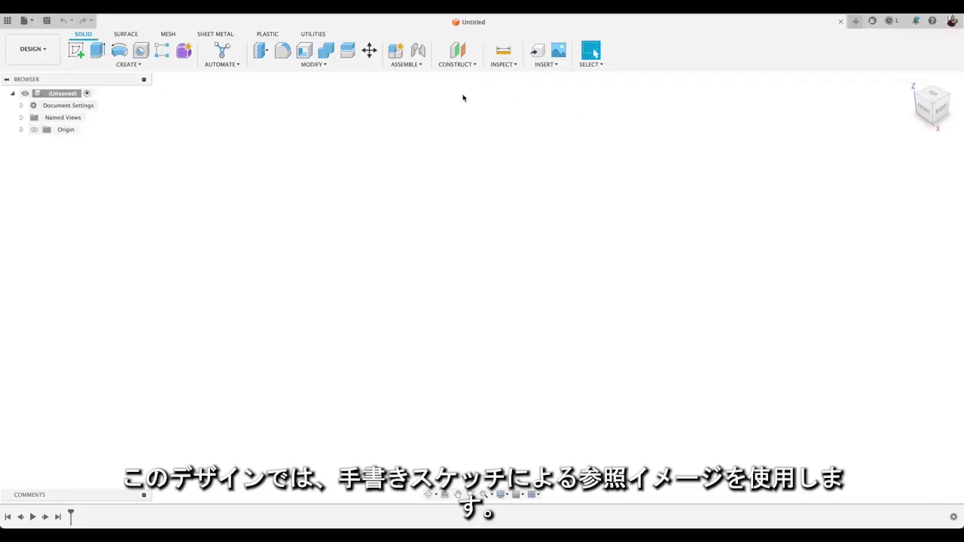
# Open the Insert menu in the Solid toolbar of the empty design.
pyautogui.click(545, 66)
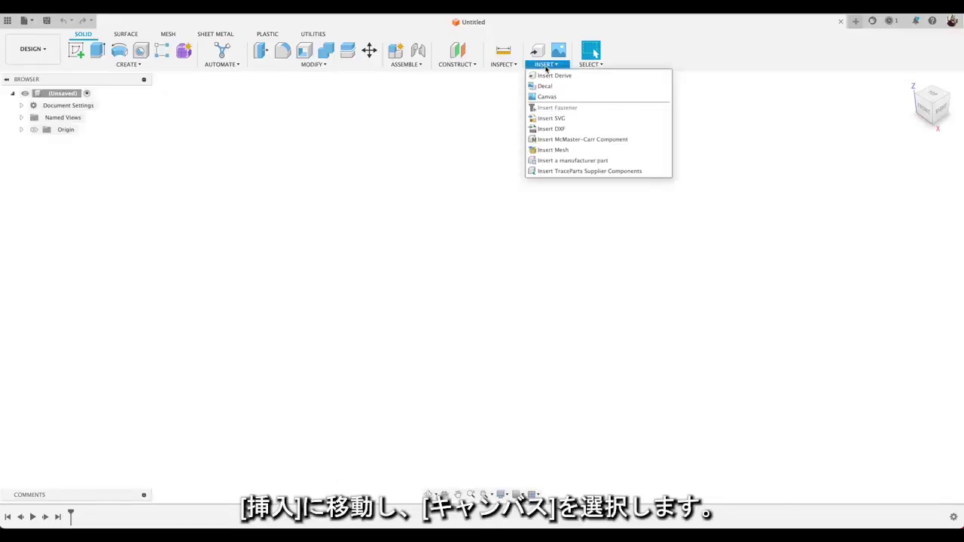
# Place IMG_0171.jpg as a canvas on the XZ plane, flipped horizontally.
pyautogui.click(546, 96)
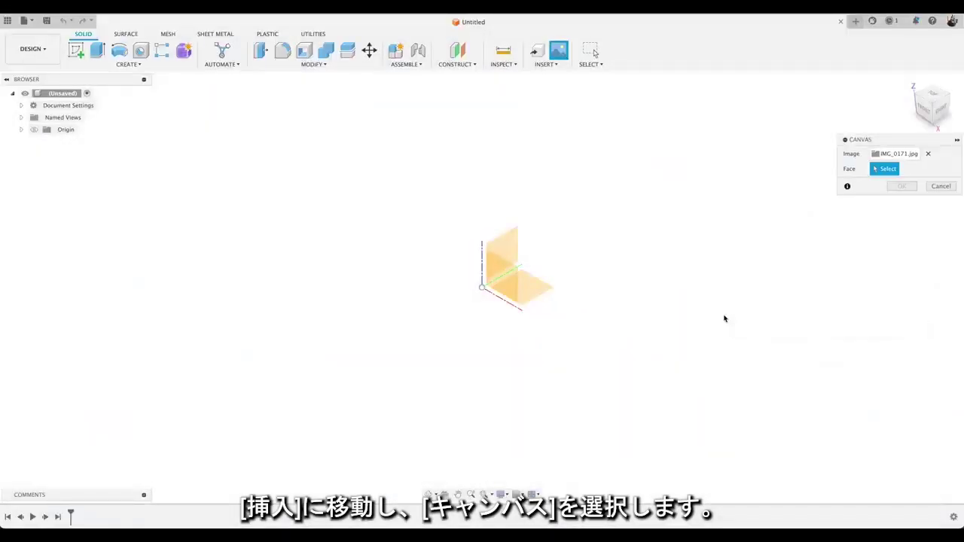
pyautogui.click(492, 276)
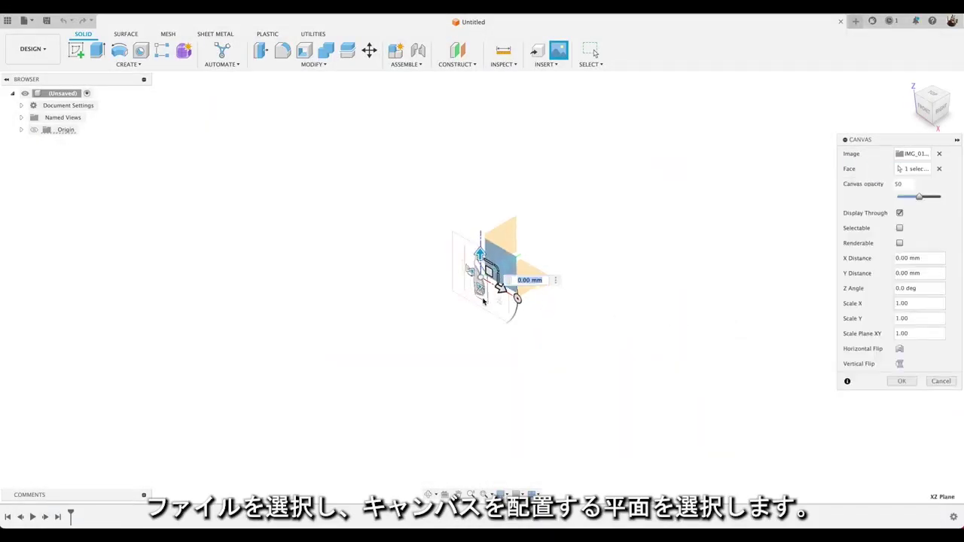
pyautogui.scroll(3, 470, 284)
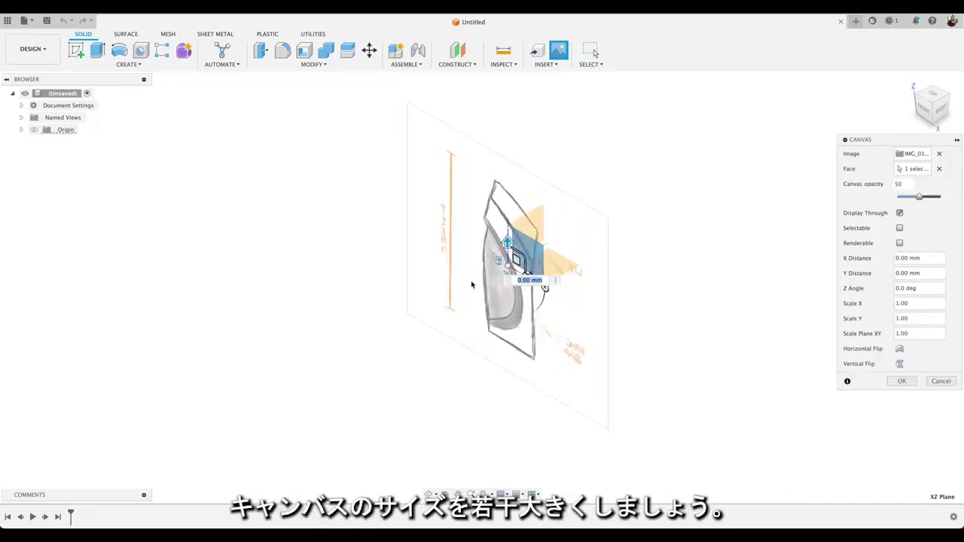
pyautogui.click(898, 350)
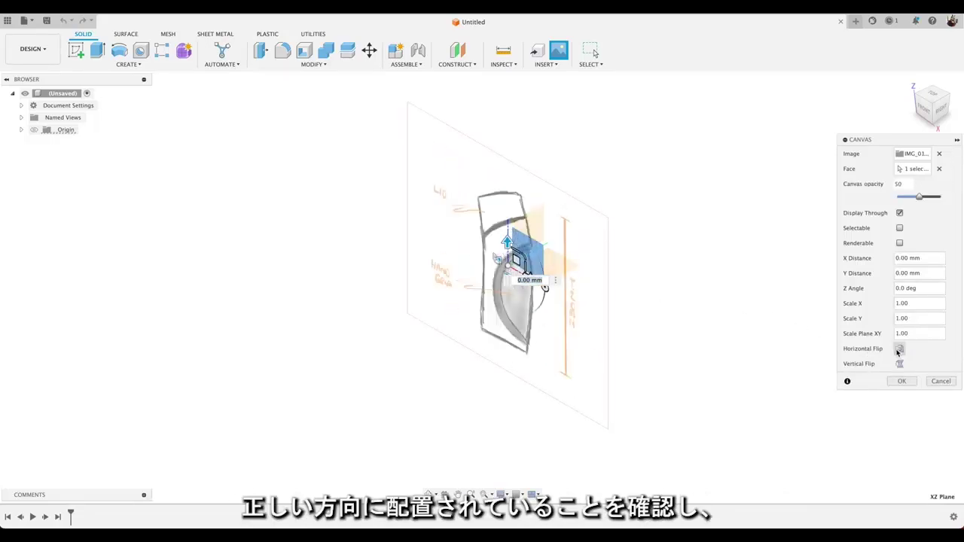
pyautogui.scroll(1, 695, 332)
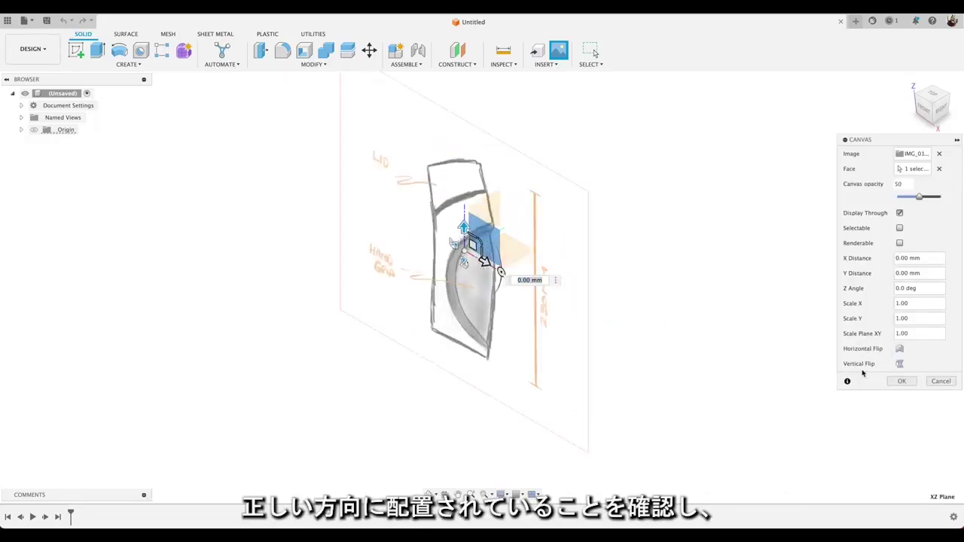
pyautogui.click(902, 381)
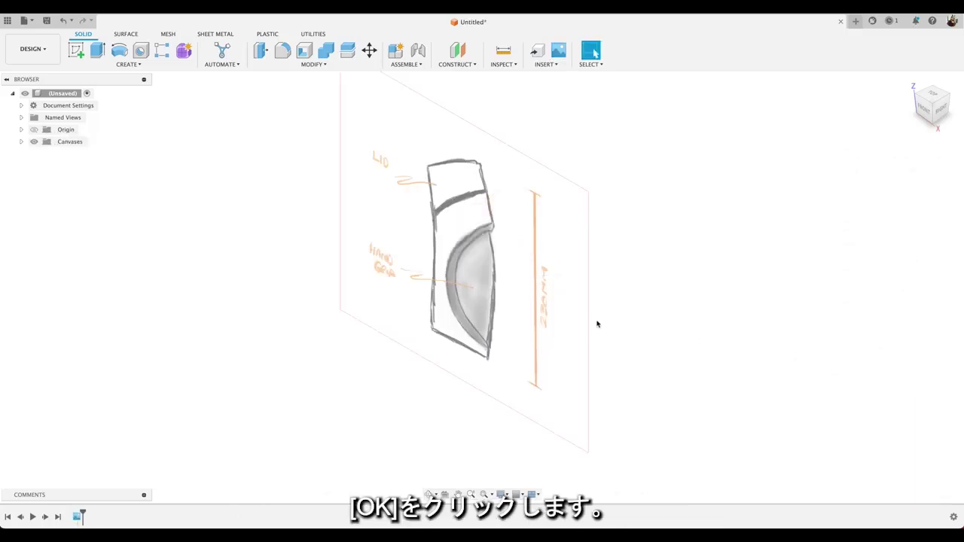
# Calibrate the IMG_0171 canvas so the drawn height line between its two ends measures 230 mm.
pyautogui.keyDown('shift'); pyautogui.moveTo(595, 321); pyautogui.dragTo(607, 302, button='middle'); pyautogui.keyUp('shift')
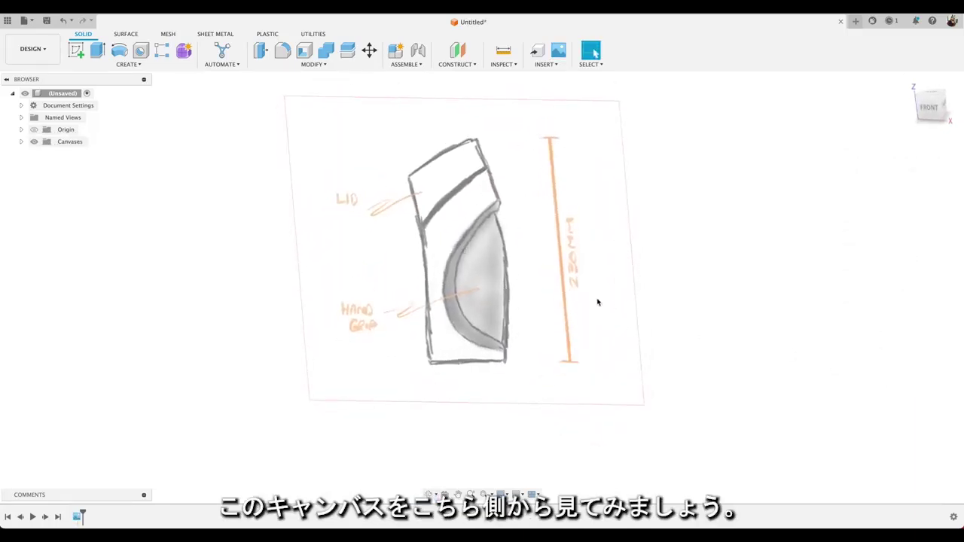
pyautogui.click(21, 142)
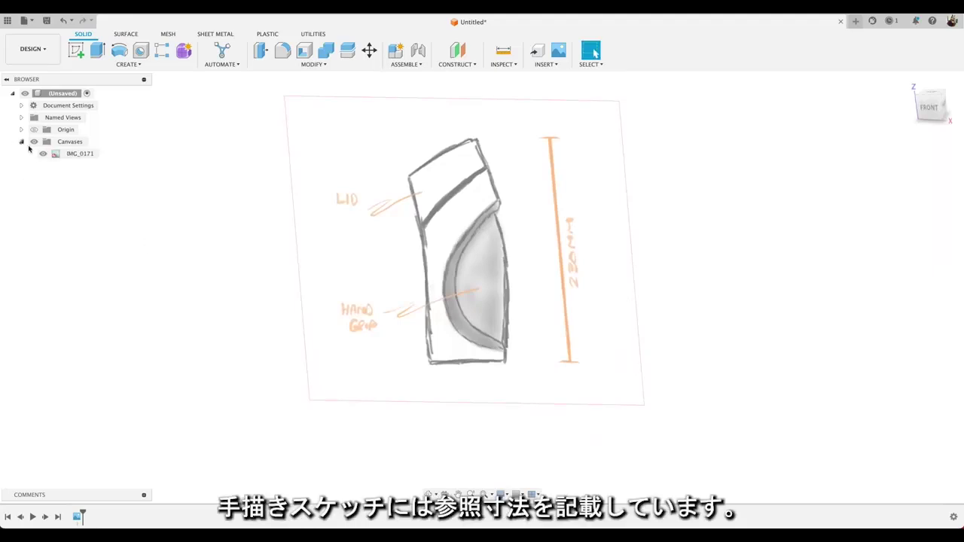
pyautogui.rightClick(84, 157)
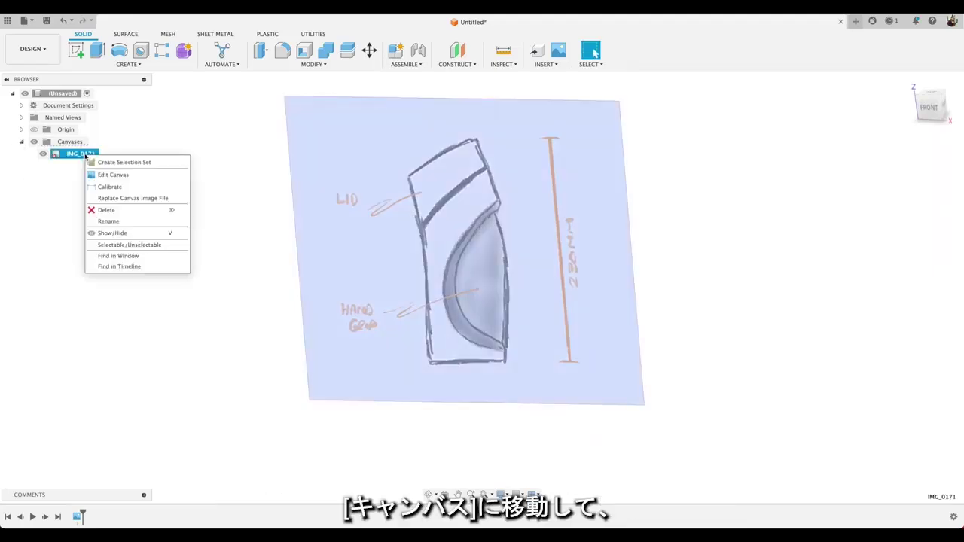
pyautogui.click(107, 187)
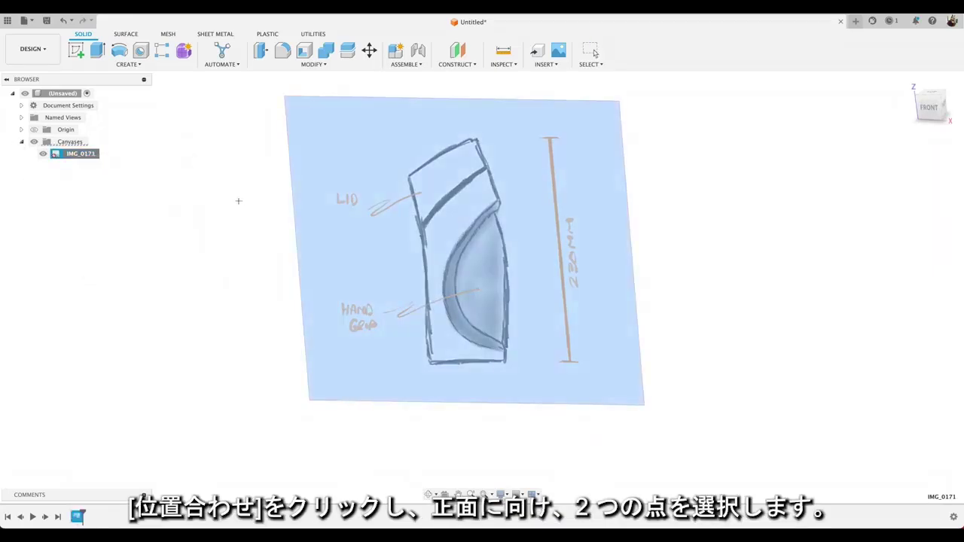
pyautogui.click(926, 114)
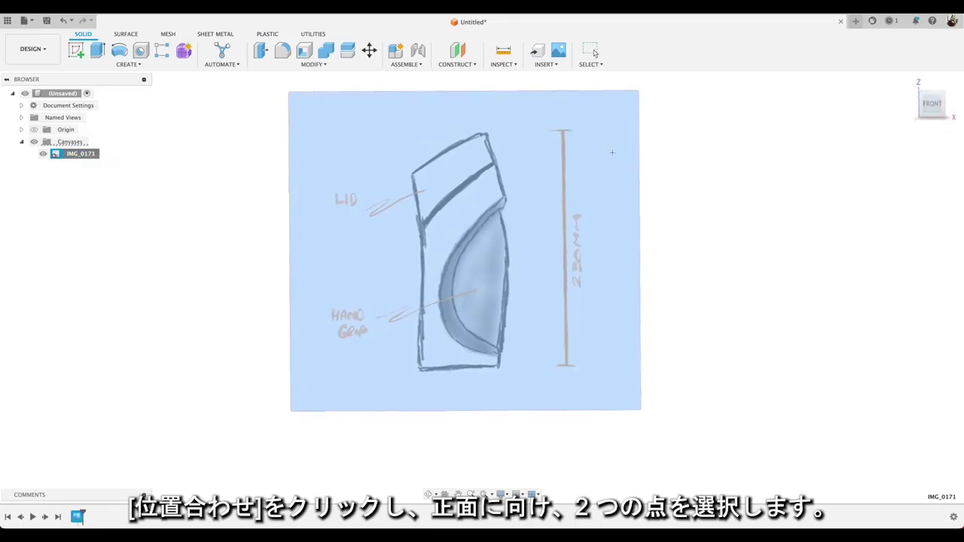
pyautogui.click(564, 131)
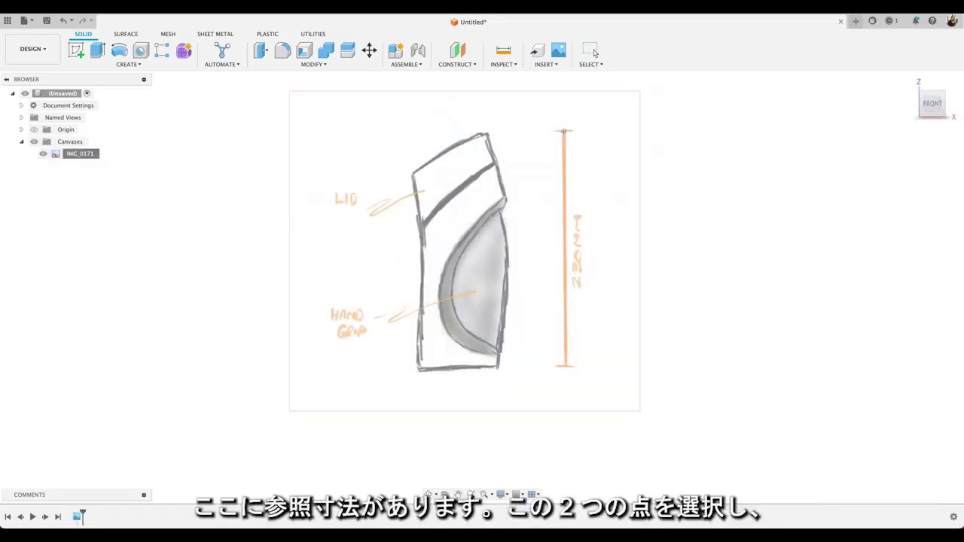
pyautogui.click(565, 368)
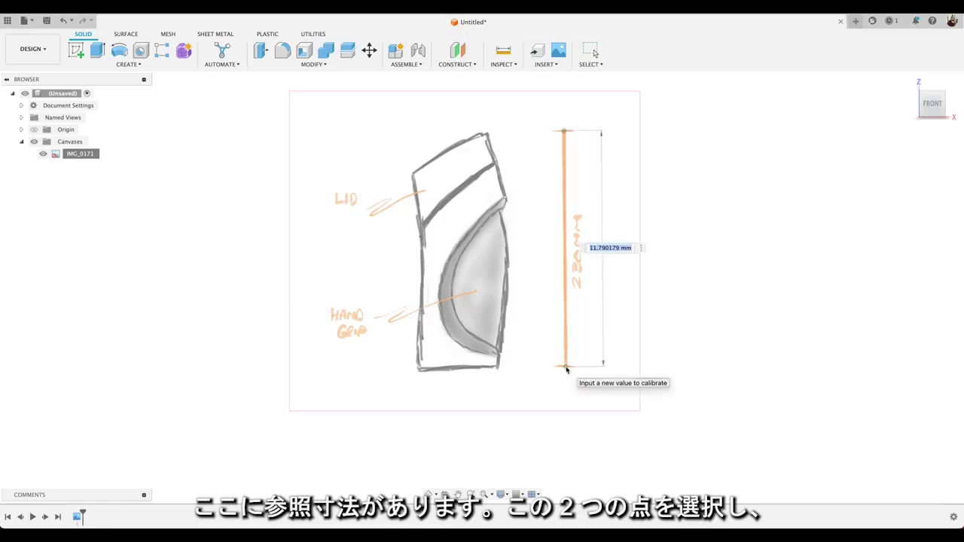
pyautogui.write('230')
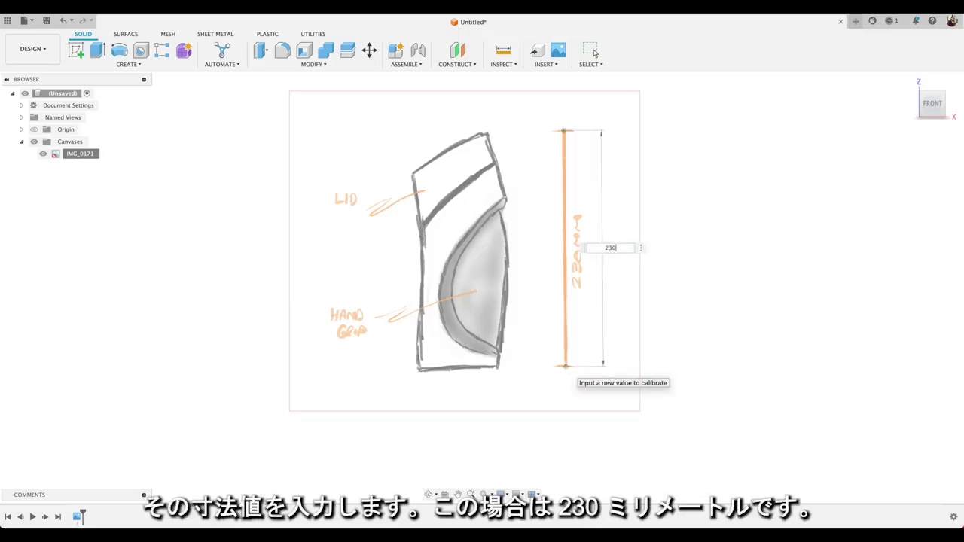
pyautogui.press('Return')
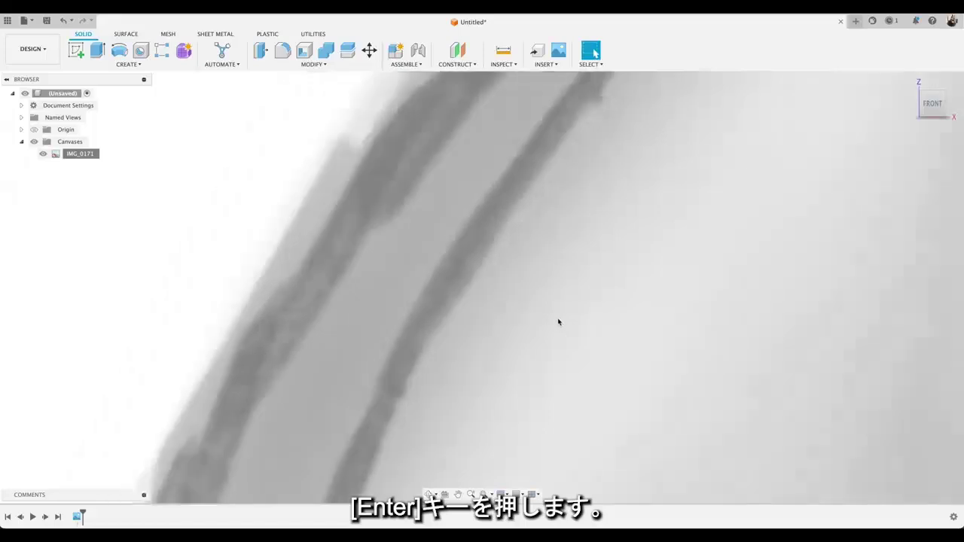
pyautogui.scroll(-10, 559, 321)
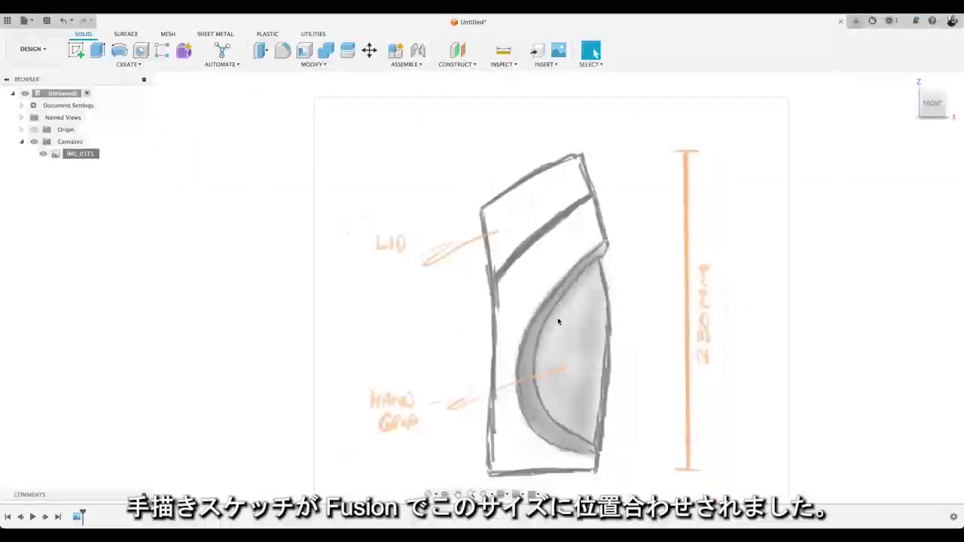
pyautogui.scroll(-2, 558, 322)
pyautogui.moveTo(557, 321); pyautogui.dragTo(510, 294, button='middle')
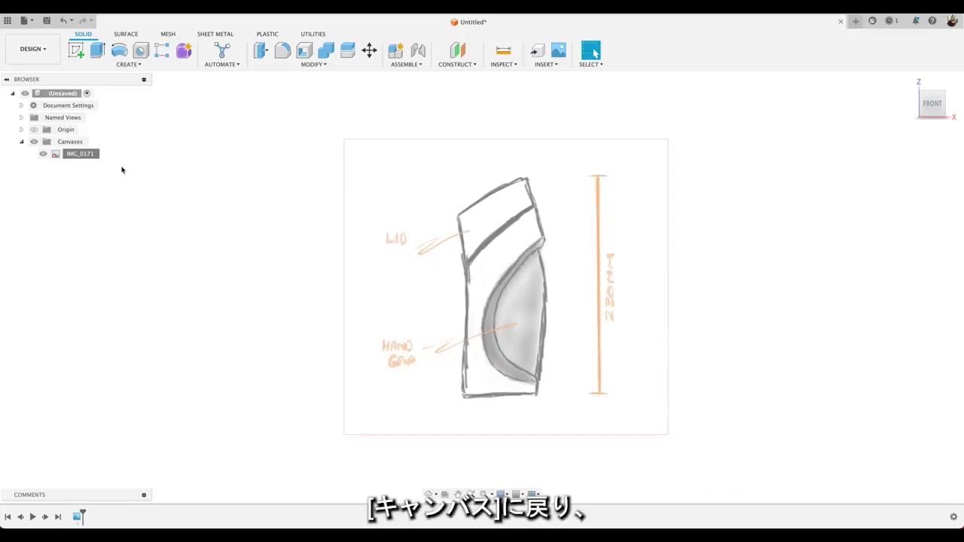
# Show the origin and move the IMG_0171 canvas up roughly 110 mm.
pyautogui.click(33, 131)
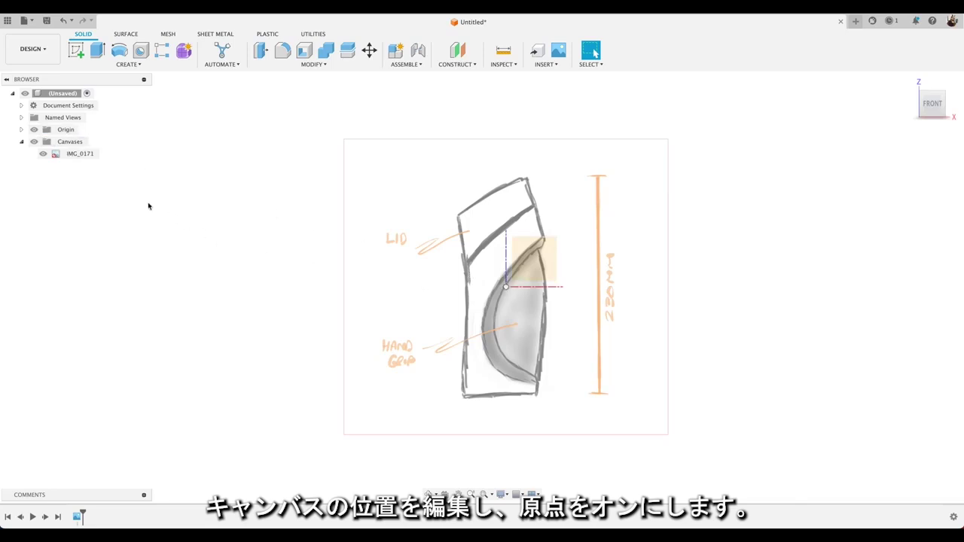
pyautogui.rightClick(80, 154)
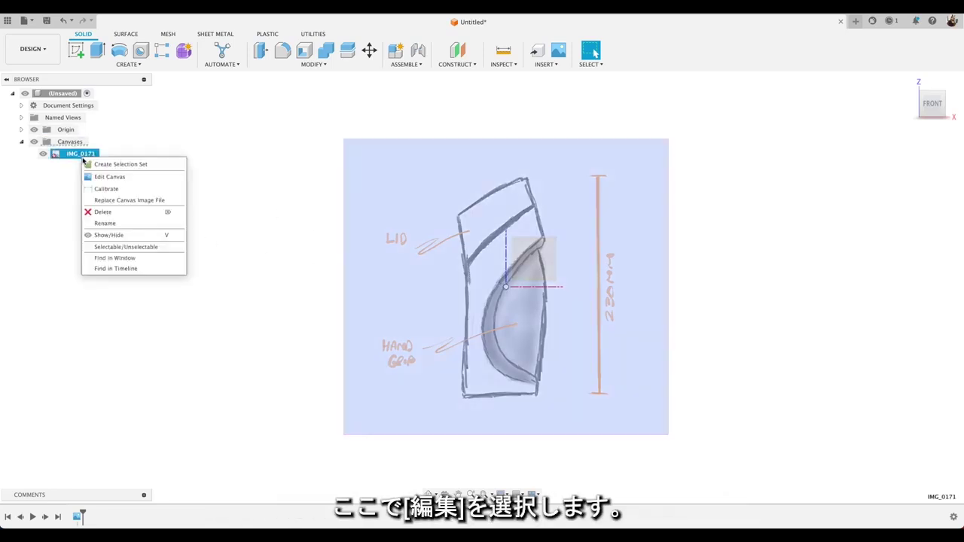
pyautogui.click(96, 176)
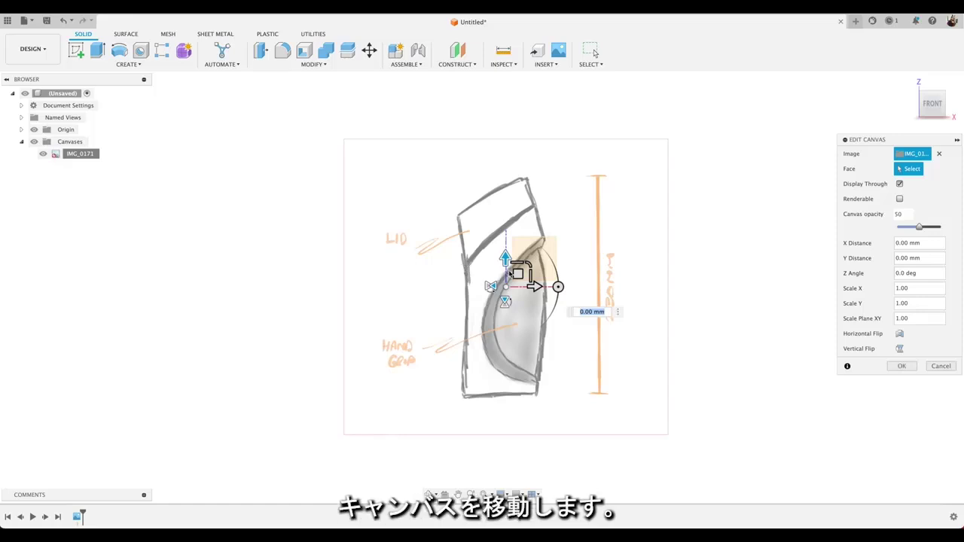
pyautogui.moveTo(505, 258); pyautogui.dragTo(505, 154)
# Fine-tune the canvas offset to 115 mm so the origin meets the bottle base.
pyautogui.scroll(5, 498, 149)
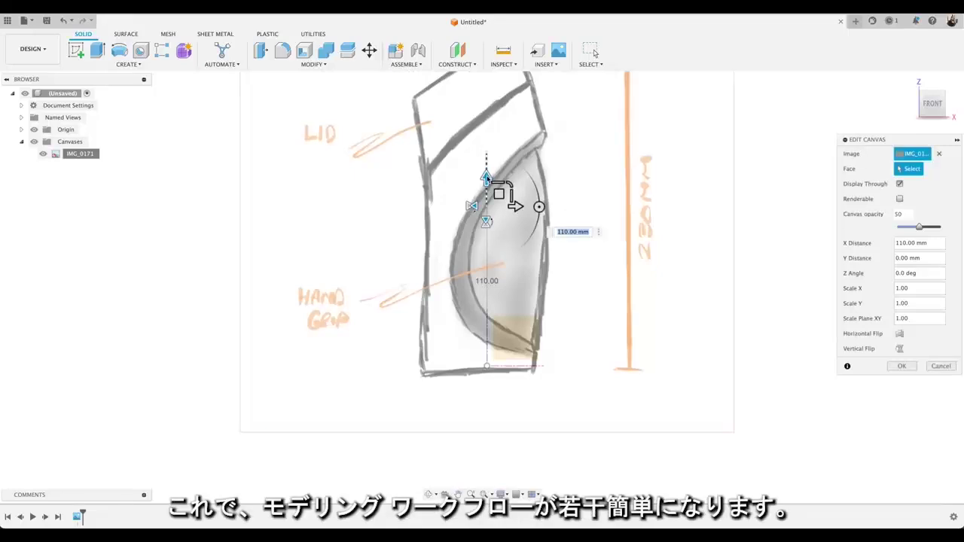
pyautogui.moveTo(486, 178); pyautogui.dragTo(486, 178)
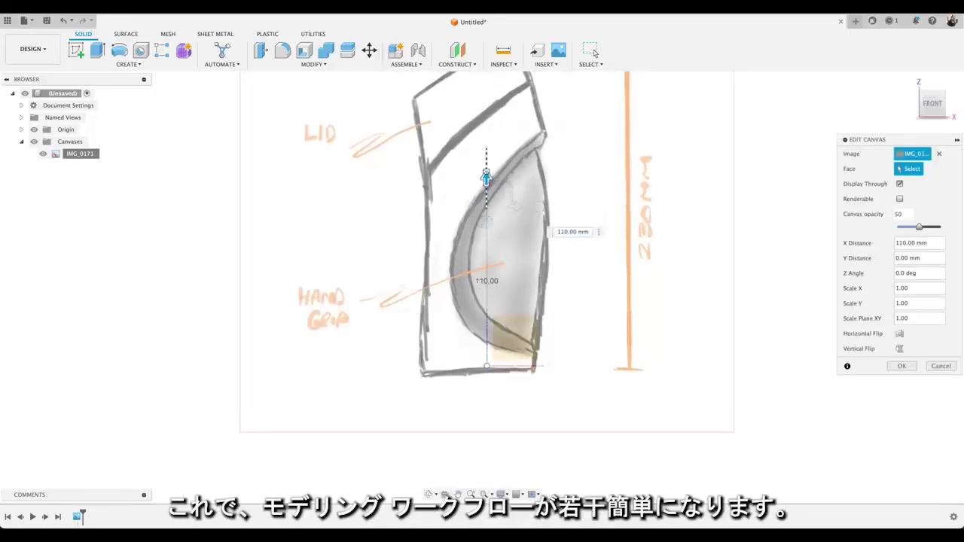
pyautogui.scroll(3, 490, 253)
pyautogui.scroll(2, 490, 253)
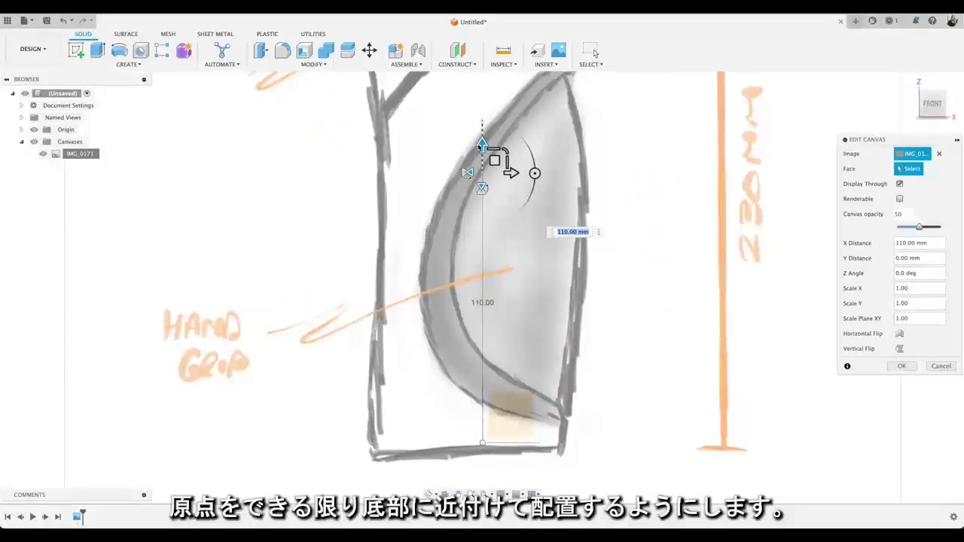
pyautogui.moveTo(481, 146); pyautogui.dragTo(482, 132)
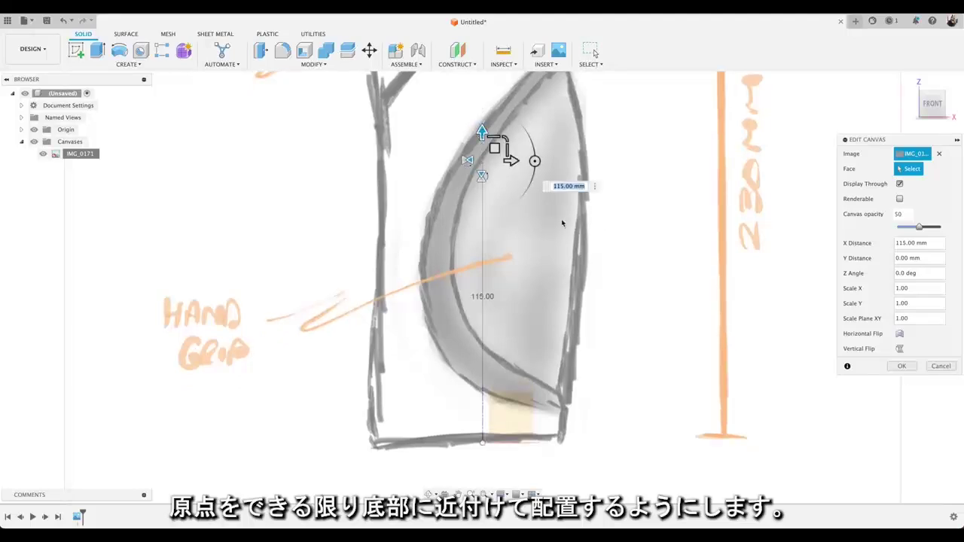
pyautogui.click(904, 366)
pyautogui.scroll(-5, 617, 352)
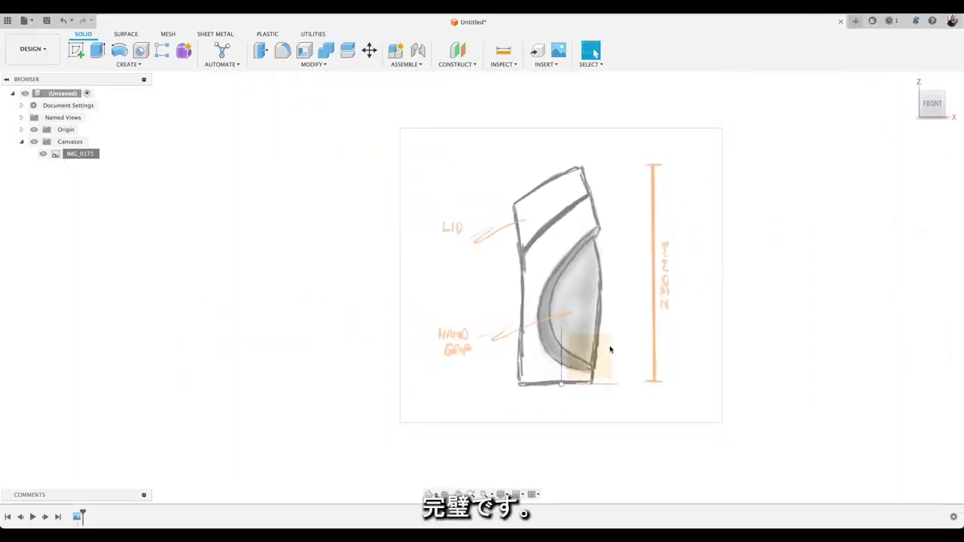
pyautogui.scroll(-2, 610, 349)
pyautogui.moveTo(609, 346); pyautogui.dragTo(512, 349, button='middle')
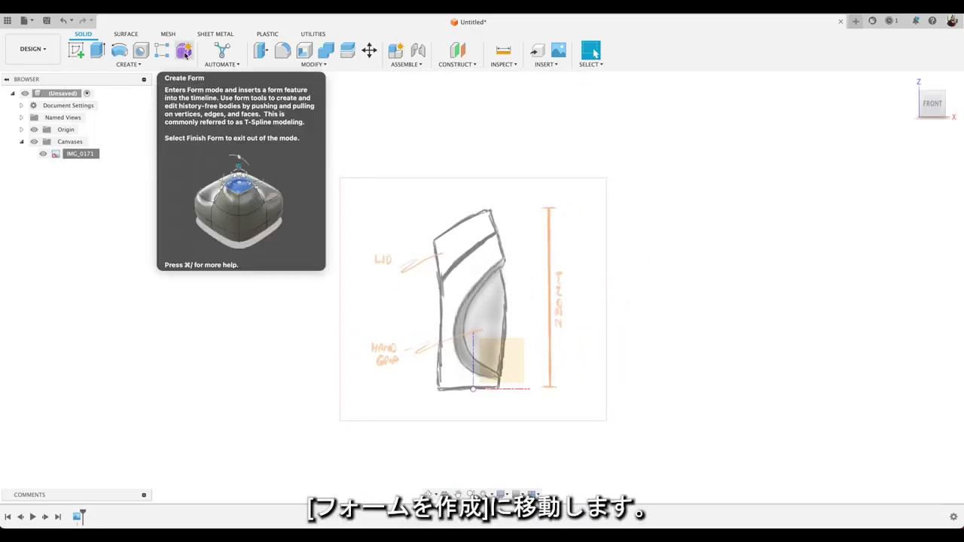
# In the Form workspace, place a cylinder form on the ground plane beneath the sketch.
pyautogui.click(185, 54)
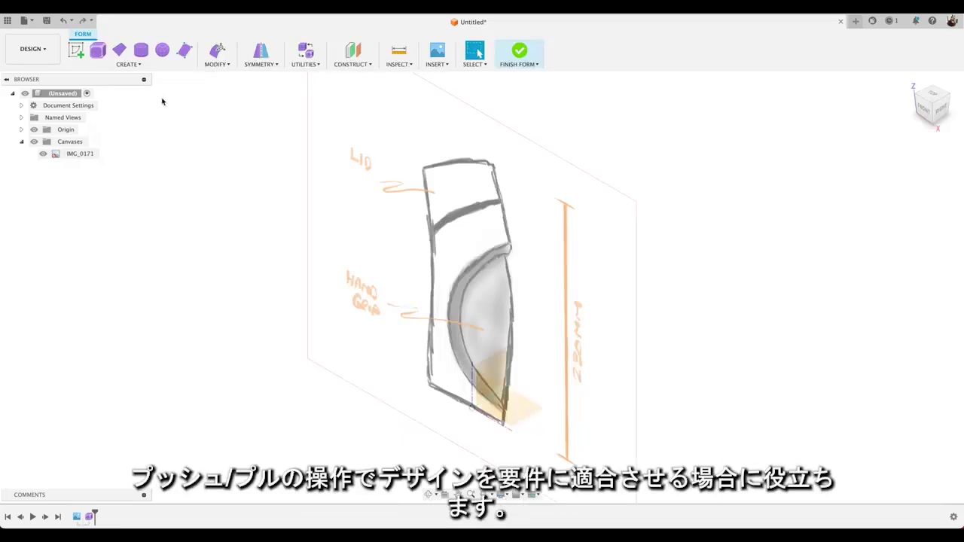
pyautogui.click(138, 64)
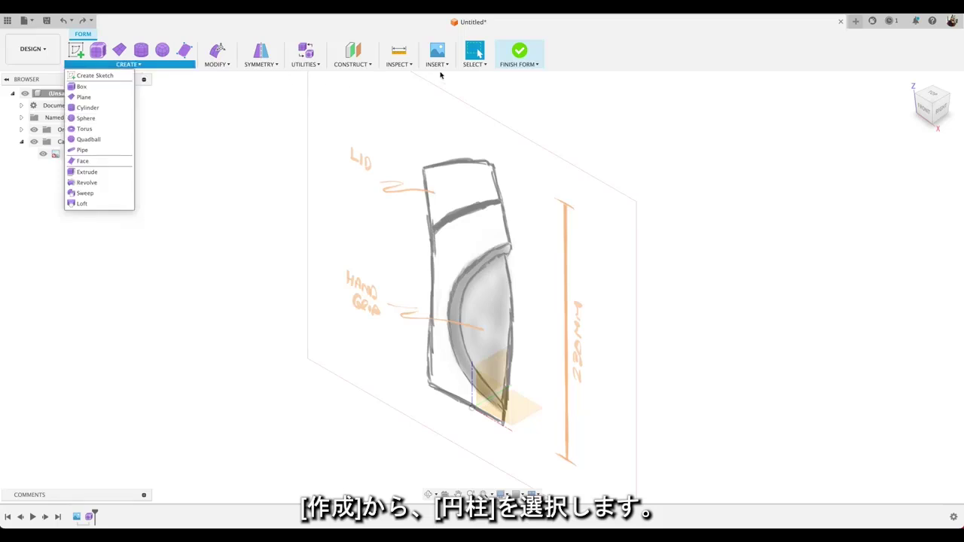
pyautogui.click(88, 108)
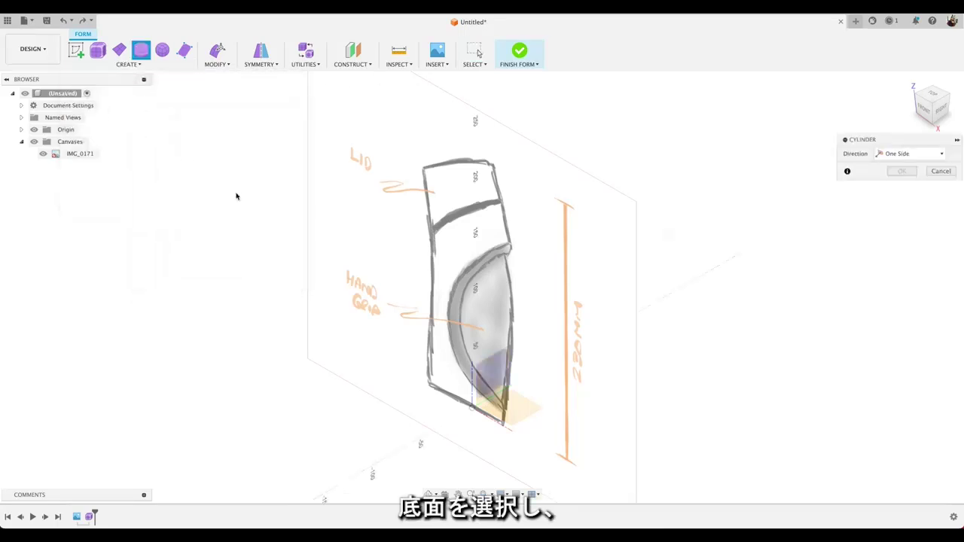
pyautogui.click(473, 410)
pyautogui.click(472, 399)
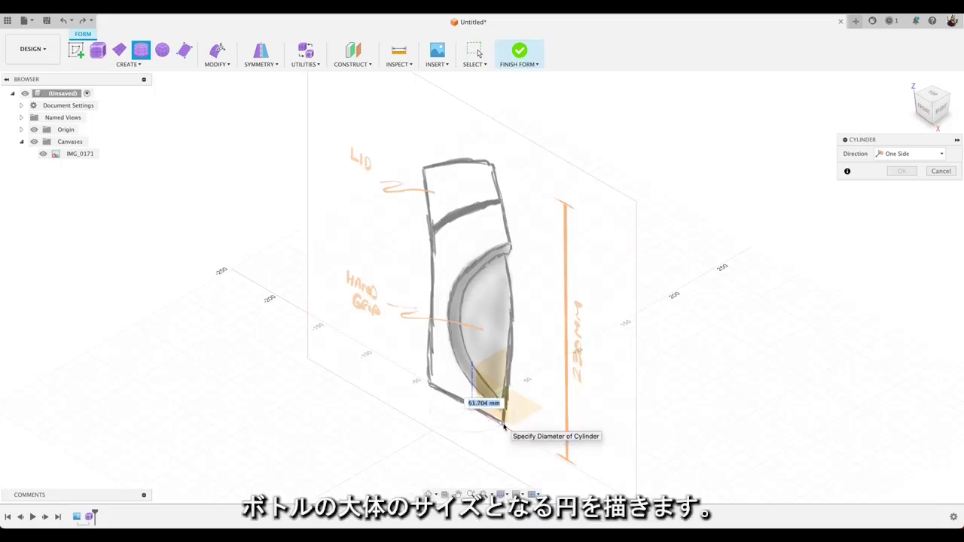
pyautogui.click(505, 428)
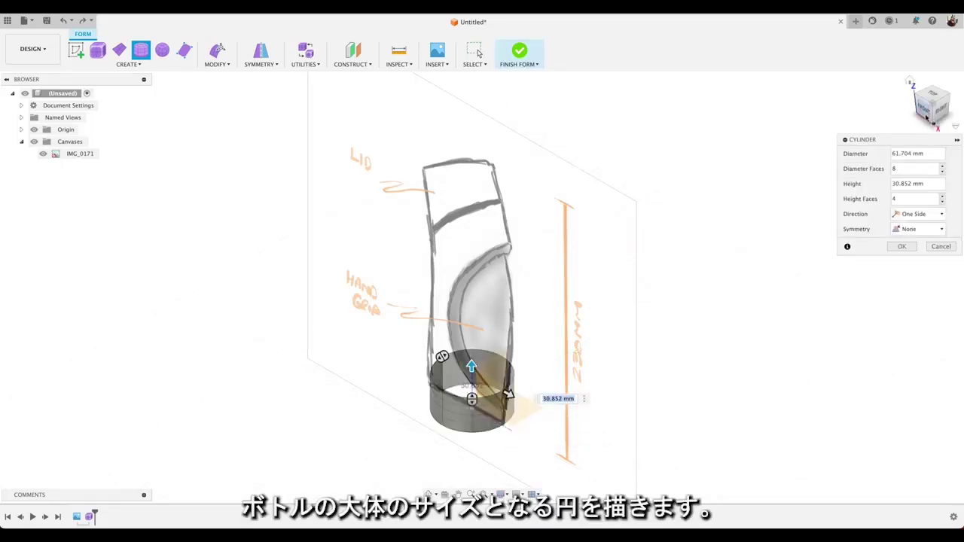
# From the Front view, size the cylinder to 220 mm tall and 80 mm diameter.
pyautogui.click(928, 111)
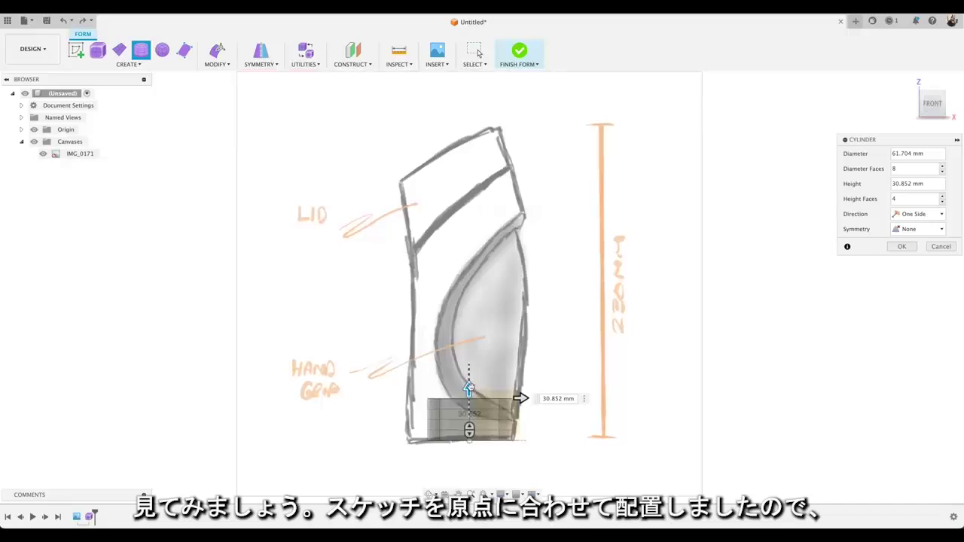
pyautogui.moveTo(472, 388); pyautogui.dragTo(469, 279)
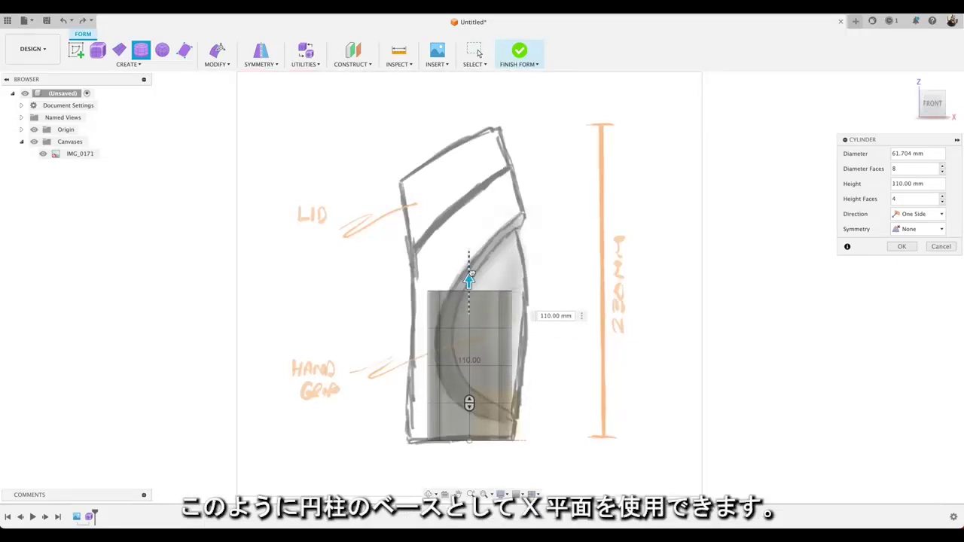
pyautogui.moveTo(469, 279); pyautogui.dragTo(468, 132)
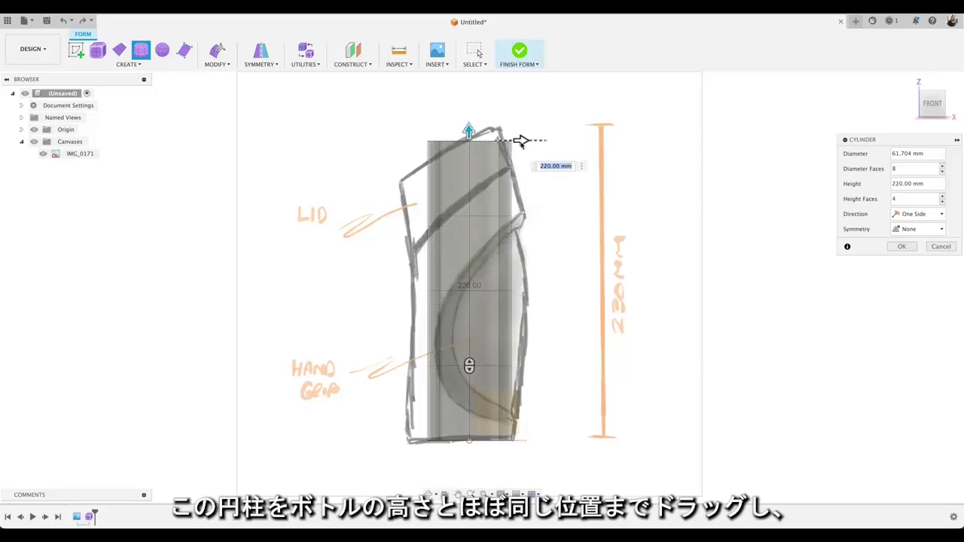
pyautogui.moveTo(522, 140); pyautogui.dragTo(538, 141)
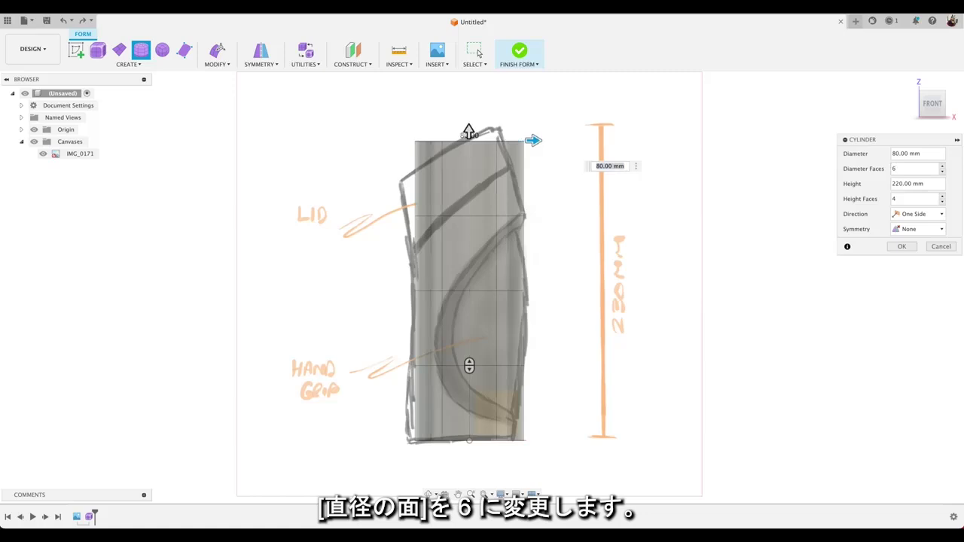
pyautogui.click(901, 246)
pyautogui.keyDown('shift'); pyautogui.moveTo(796, 255); pyautogui.dragTo(782, 267, button='middle'); pyautogui.keyUp('shift')
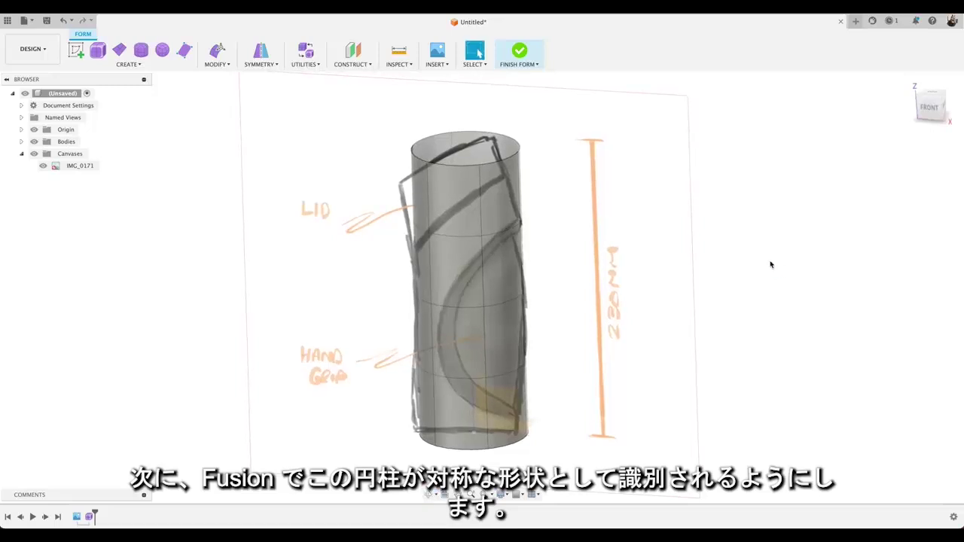
# Apply Mirror - Internal symmetry to the cylinder using two opposite faces.
pyautogui.click(260, 64)
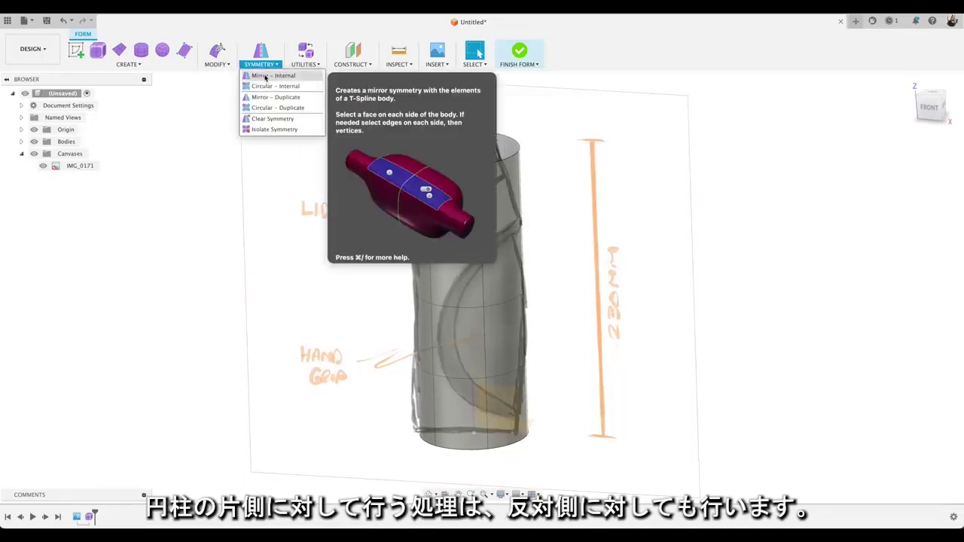
pyautogui.click(265, 76)
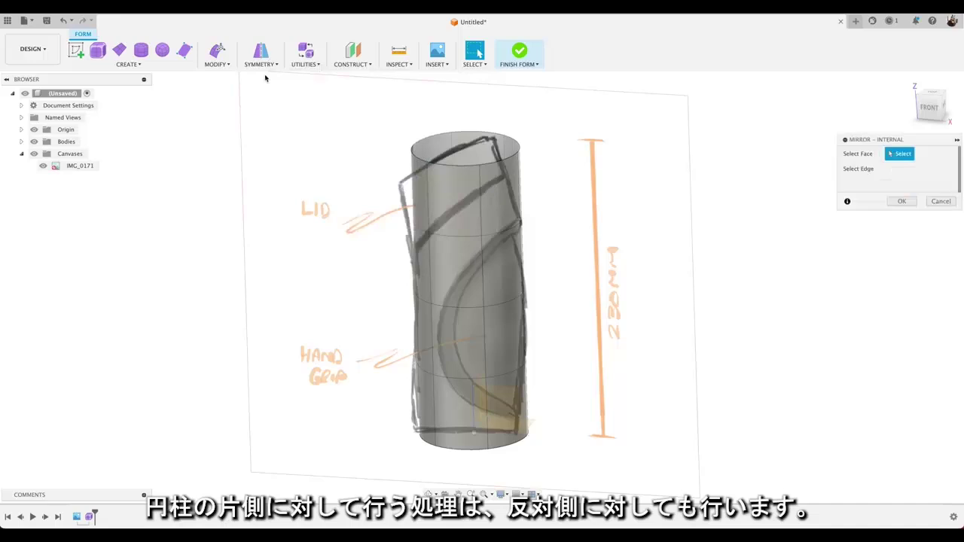
pyautogui.click(453, 183)
pyautogui.click(476, 152)
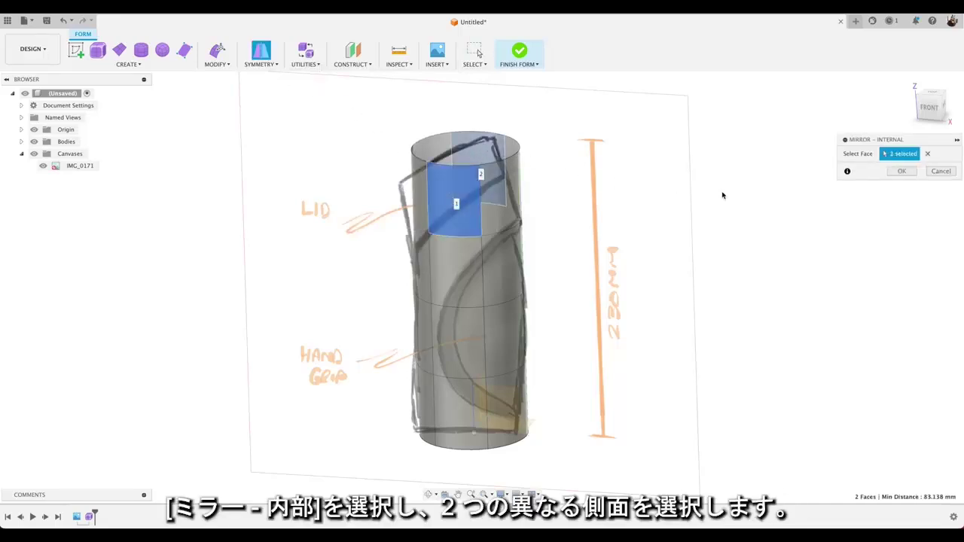
pyautogui.click(901, 171)
pyautogui.scroll(3, 537, 174)
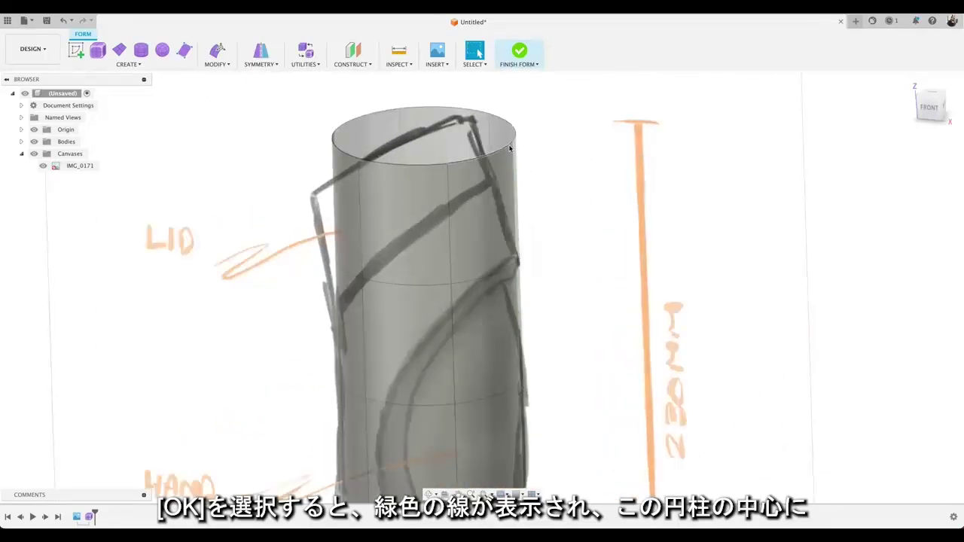
pyautogui.scroll(-5, 486, 190)
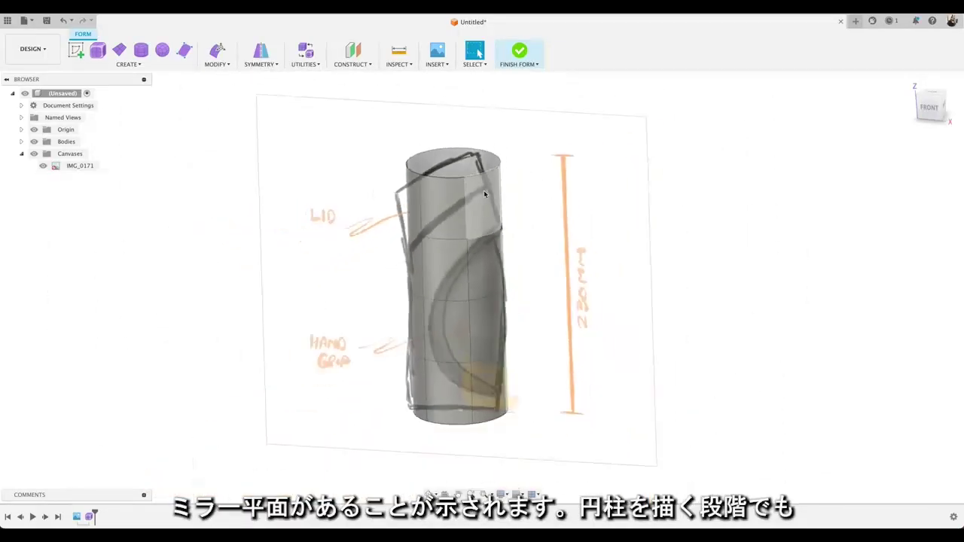
# From the Front view, open Edit Form on the cylinder.
pyautogui.click(932, 115)
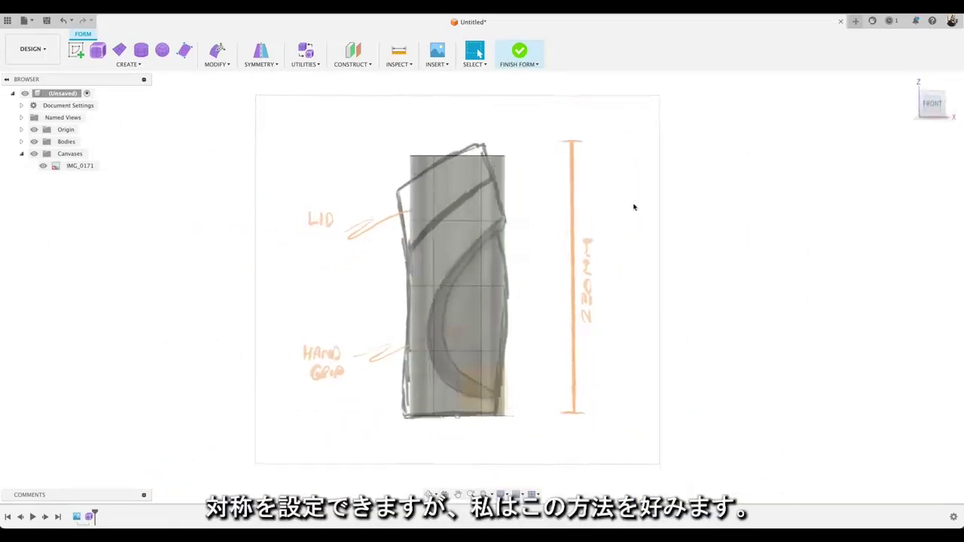
pyautogui.click(216, 60)
pyautogui.click(225, 75)
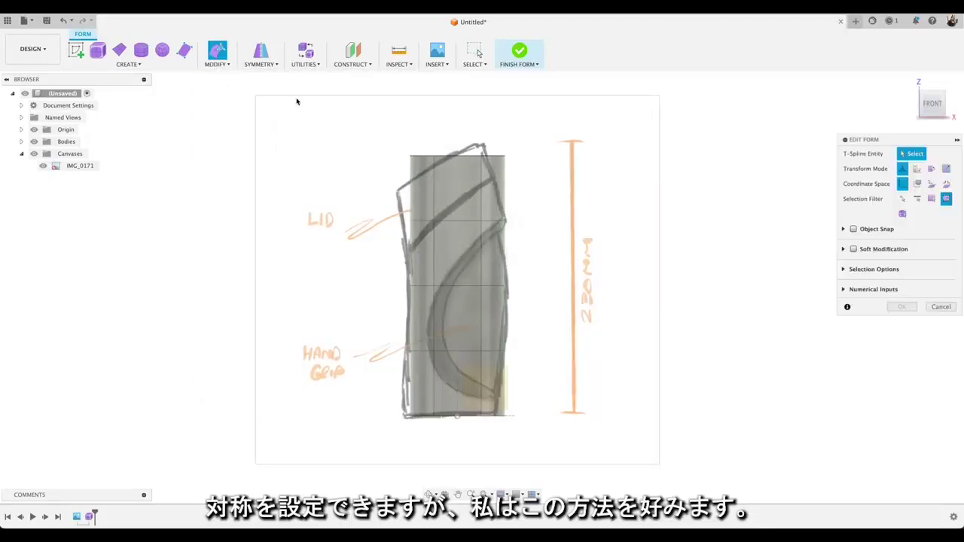
# Rotate the cylinder's top edge ring to follow the slanted lid line.
pyautogui.doubleClick(451, 157)
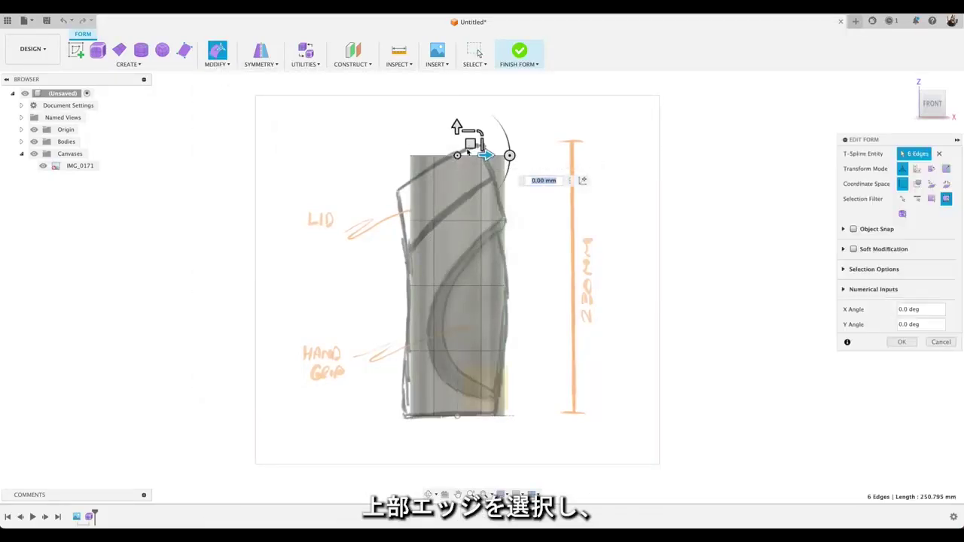
pyautogui.moveTo(509, 155); pyautogui.dragTo(450, 151)
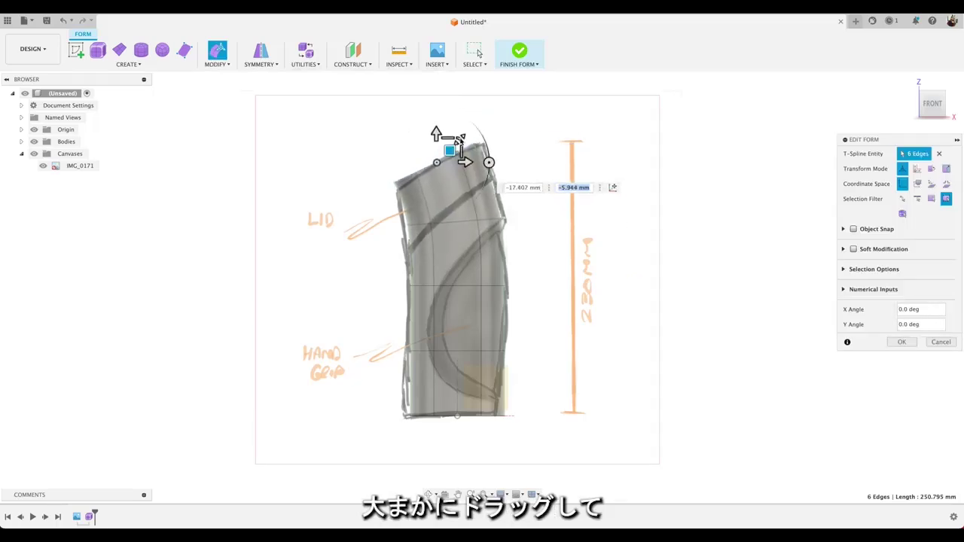
pyautogui.scroll(2, 463, 141)
pyautogui.moveTo(480, 171); pyautogui.dragTo(443, 162)
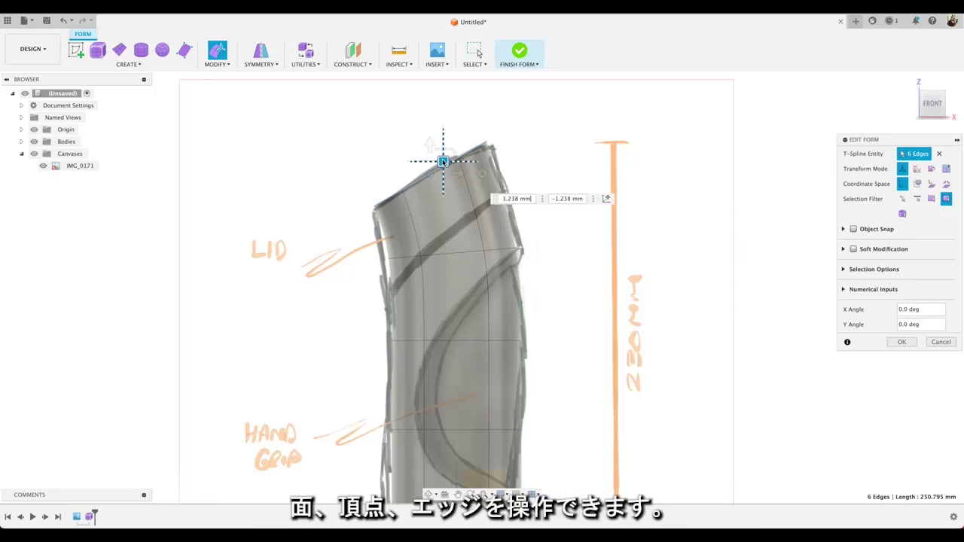
pyautogui.press('Tab')
pyautogui.scroll(-3, 421, 253)
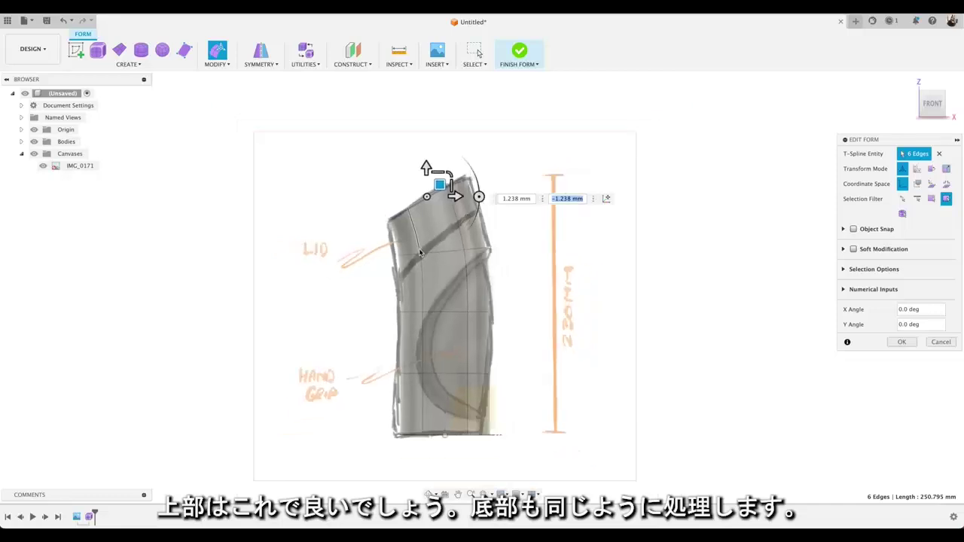
pyautogui.press('Return')
# Shift the cylinder's bottom edge ring left to fit the sketched base.
pyautogui.moveTo(420, 269); pyautogui.dragTo(419, 251, button='middle')
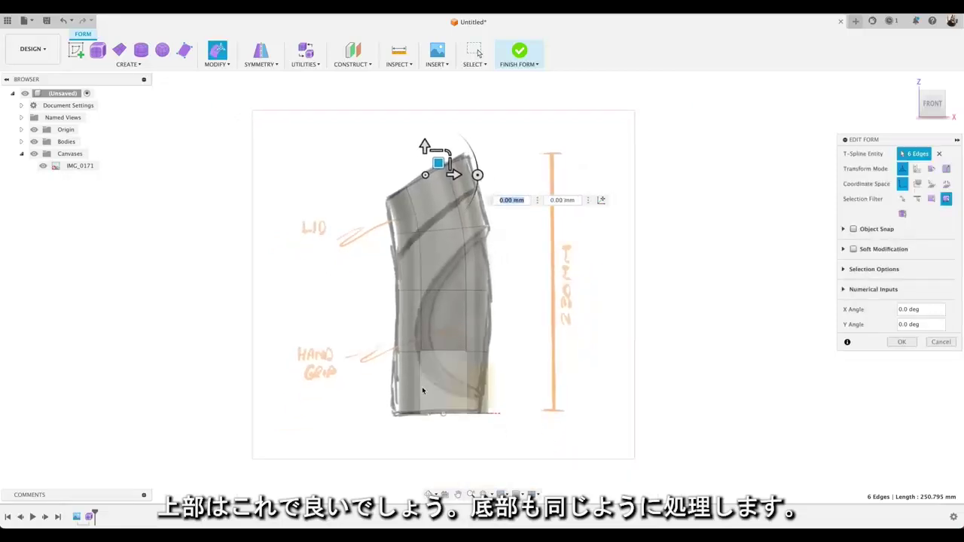
pyautogui.doubleClick(433, 417)
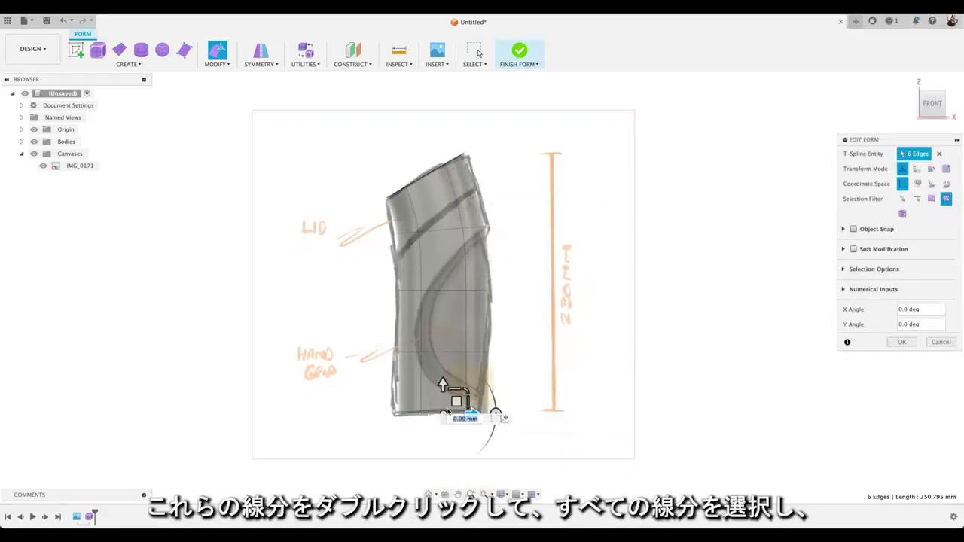
pyautogui.moveTo(456, 402); pyautogui.dragTo(448, 402)
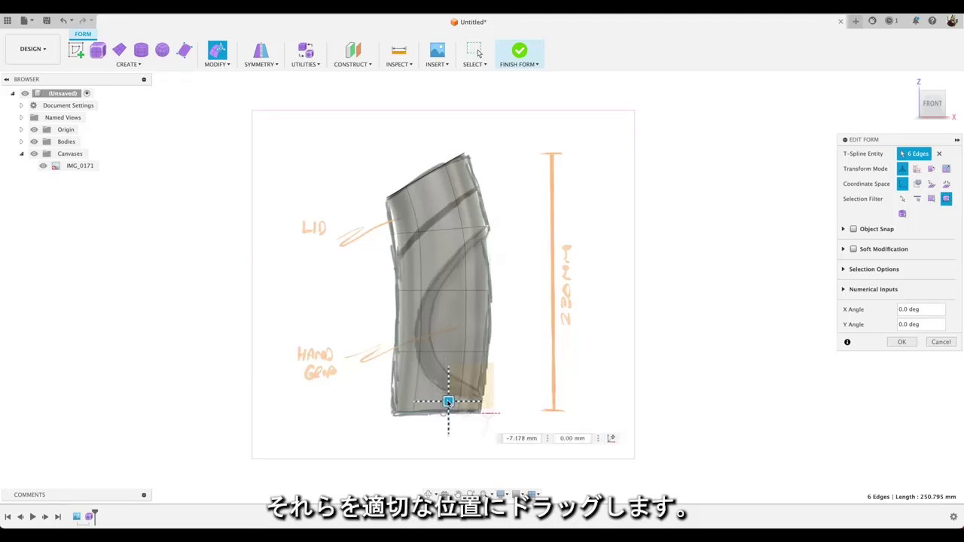
pyautogui.moveTo(448, 403); pyautogui.dragTo(448, 402)
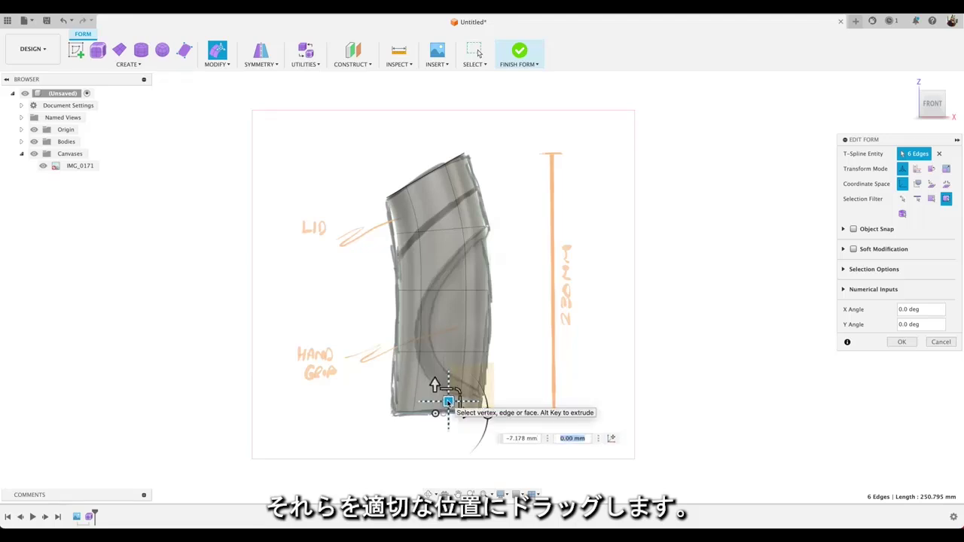
# Drag the side points near the lid line and the grip onto the sketch outline, then commit the edit.
pyautogui.click(397, 235)
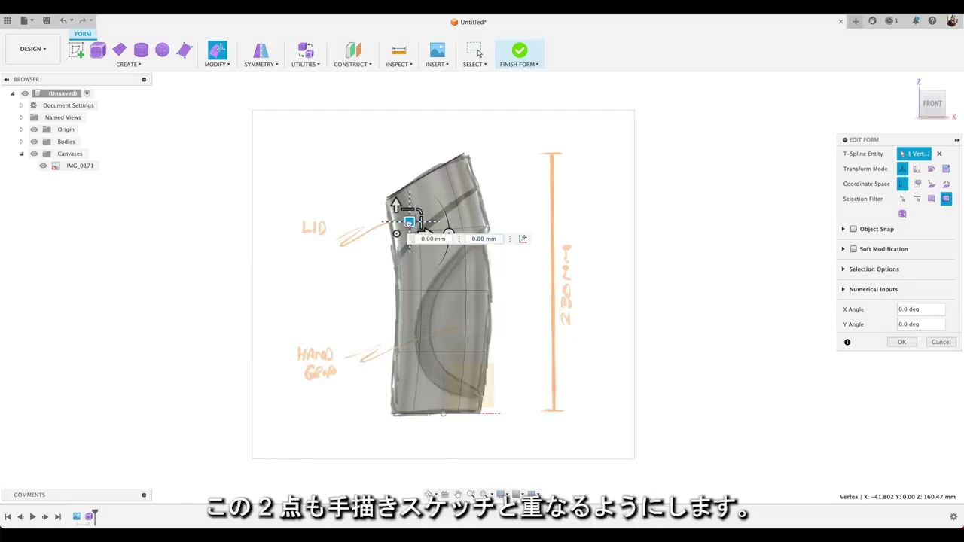
pyautogui.moveTo(405, 224); pyautogui.dragTo(403, 225)
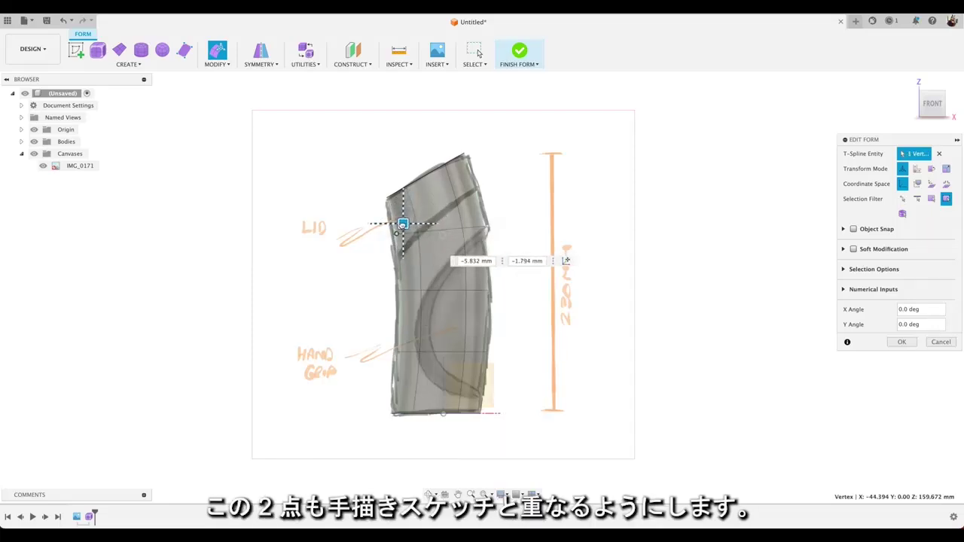
pyautogui.click(484, 227)
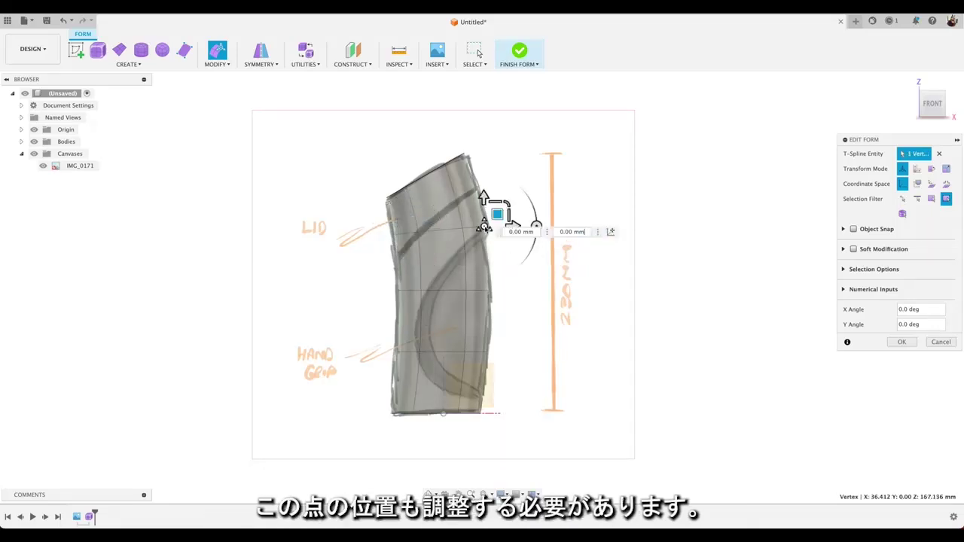
pyautogui.moveTo(496, 214); pyautogui.dragTo(502, 215)
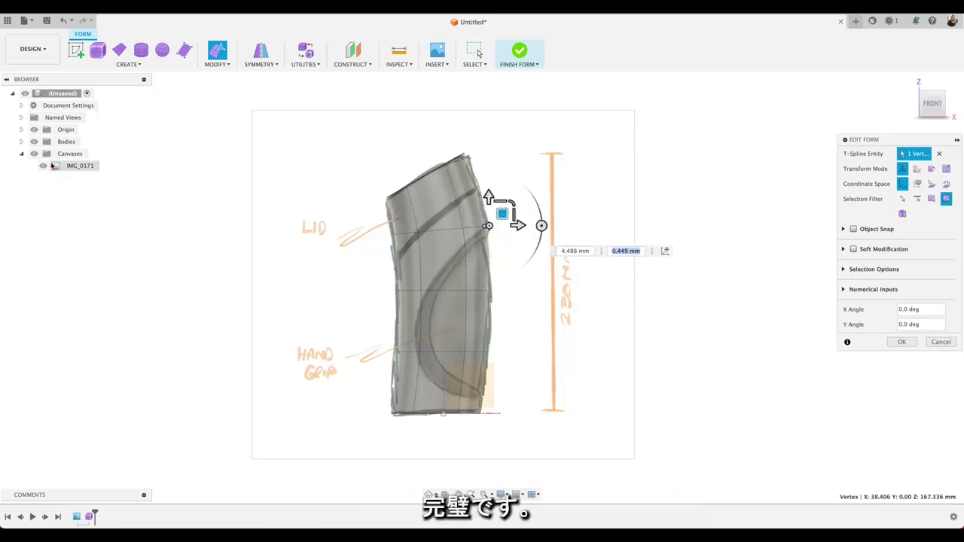
pyautogui.click(43, 166)
pyautogui.click(43, 166)
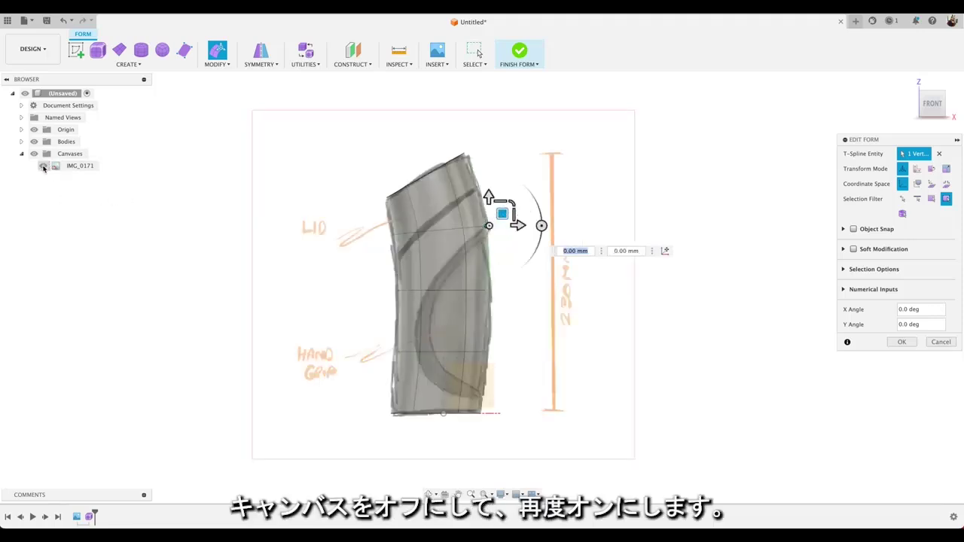
pyautogui.scroll(3, 437, 264)
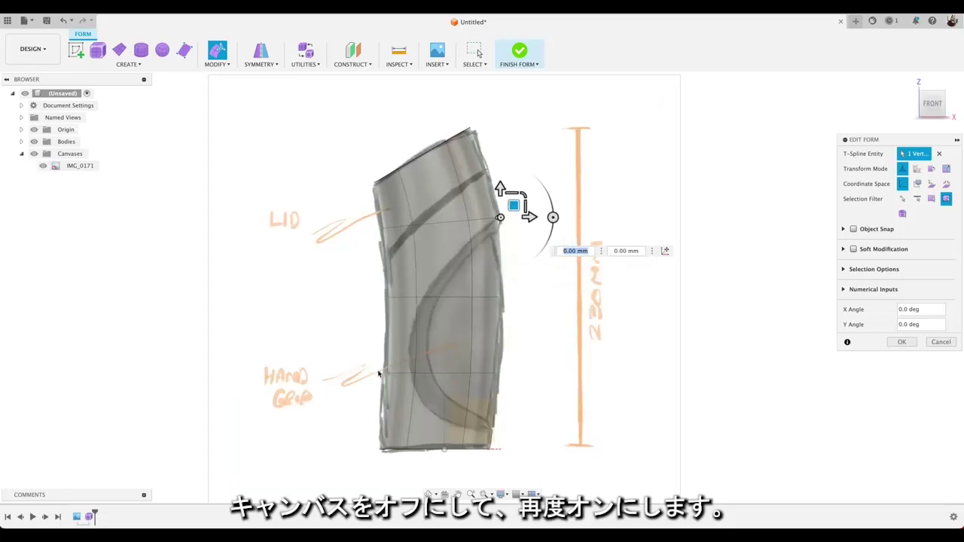
pyautogui.click(387, 374)
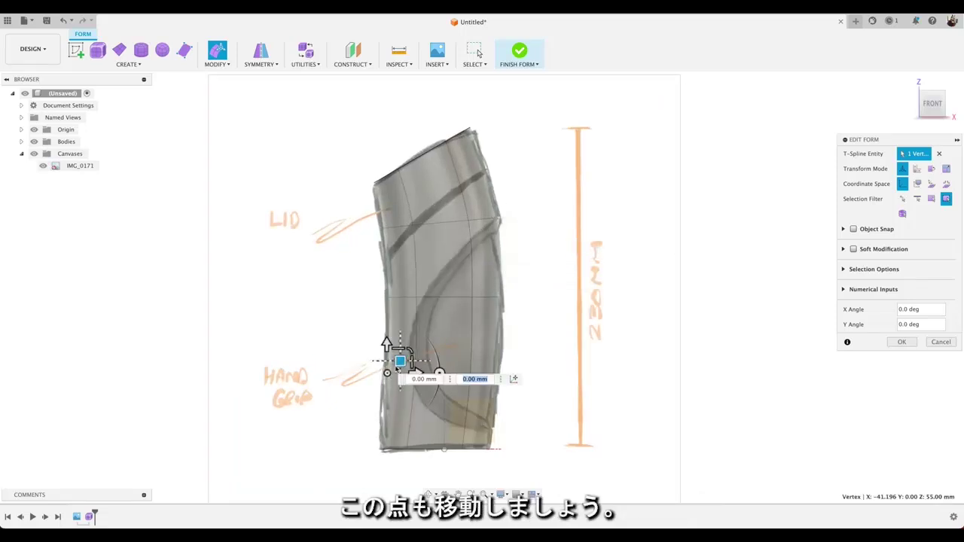
pyautogui.moveTo(400, 362); pyautogui.dragTo(392, 361)
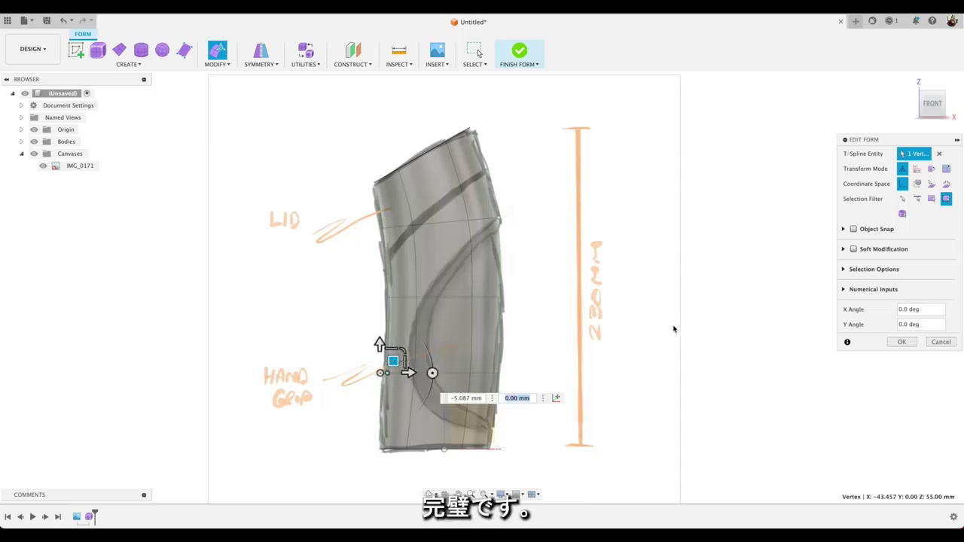
pyautogui.click(902, 342)
# Finish the form, show the IMG_0171 canvas again, and return to the Front view.
pyautogui.scroll(-3, 548, 239)
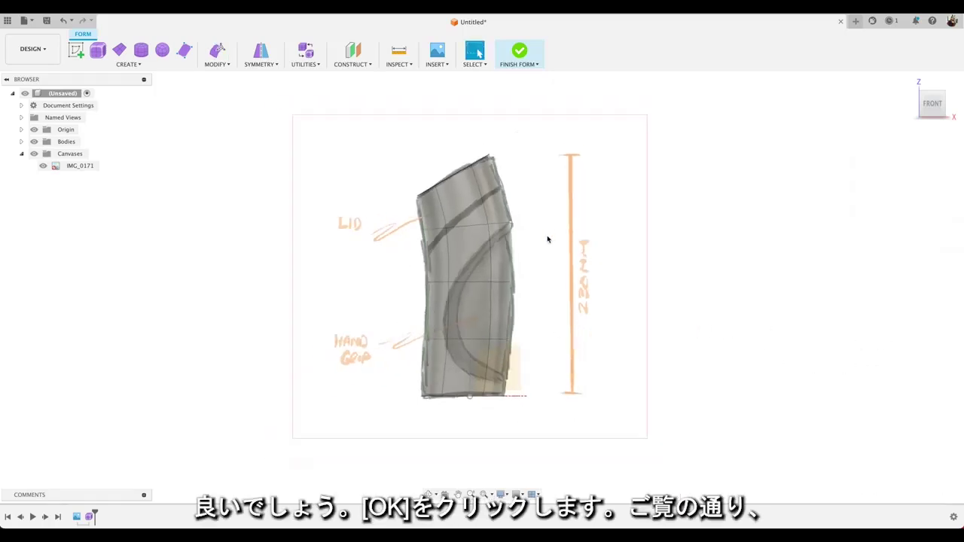
pyautogui.keyDown('shift'); pyautogui.moveTo(548, 239); pyautogui.dragTo(544, 250, button='middle'); pyautogui.keyUp('shift')
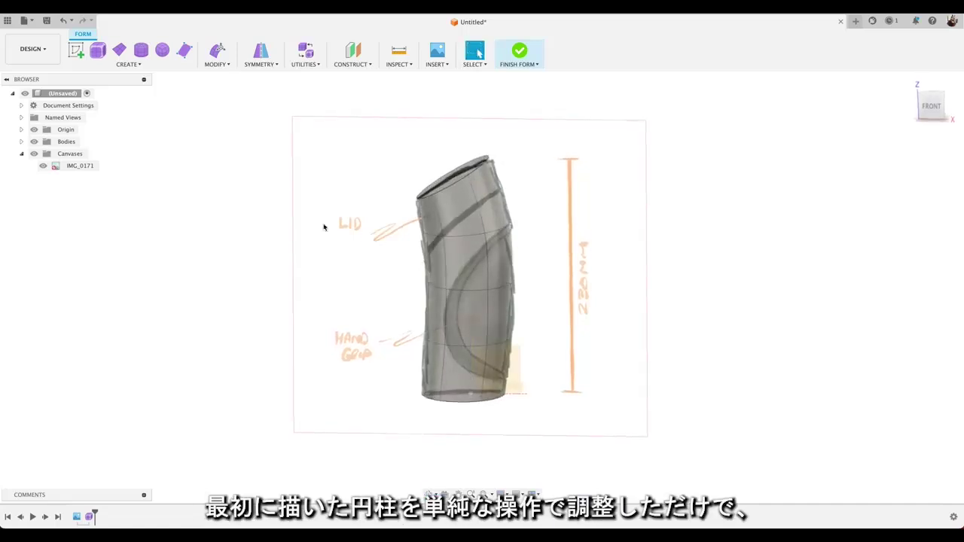
pyautogui.click(43, 165)
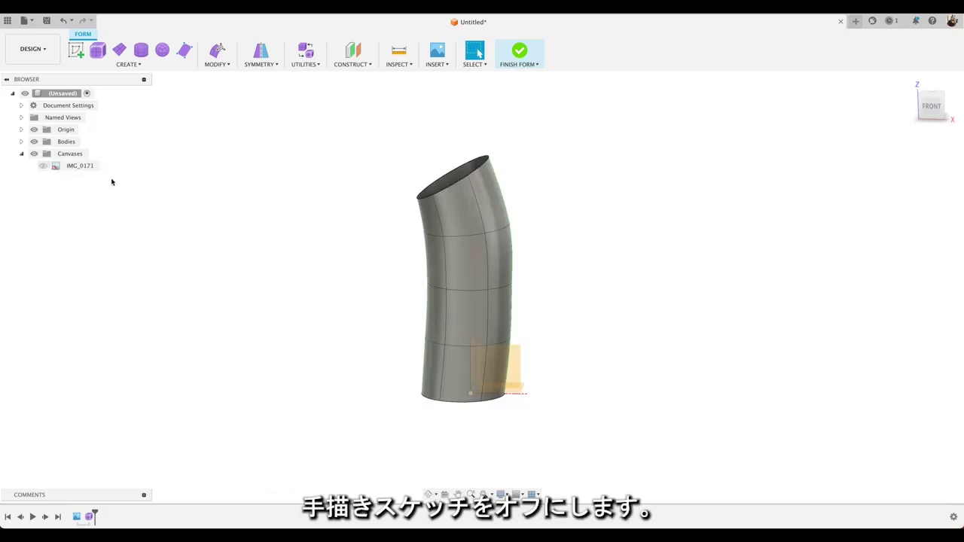
pyautogui.click(518, 54)
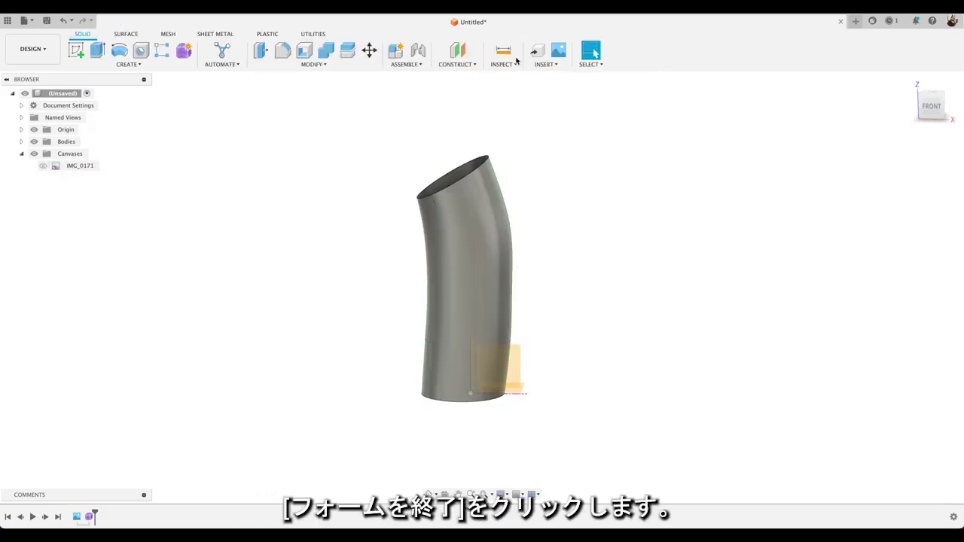
pyautogui.click(43, 166)
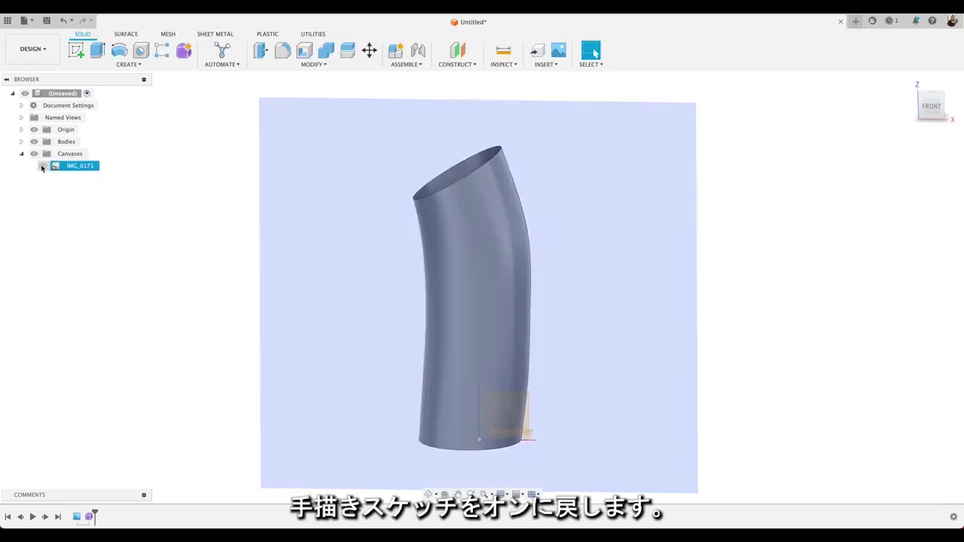
pyautogui.press('Escape')
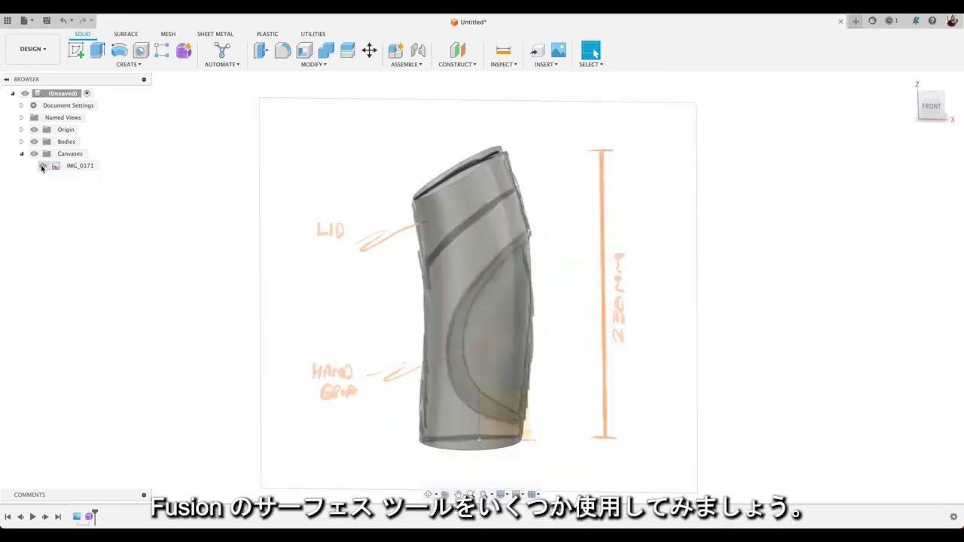
pyautogui.click(932, 108)
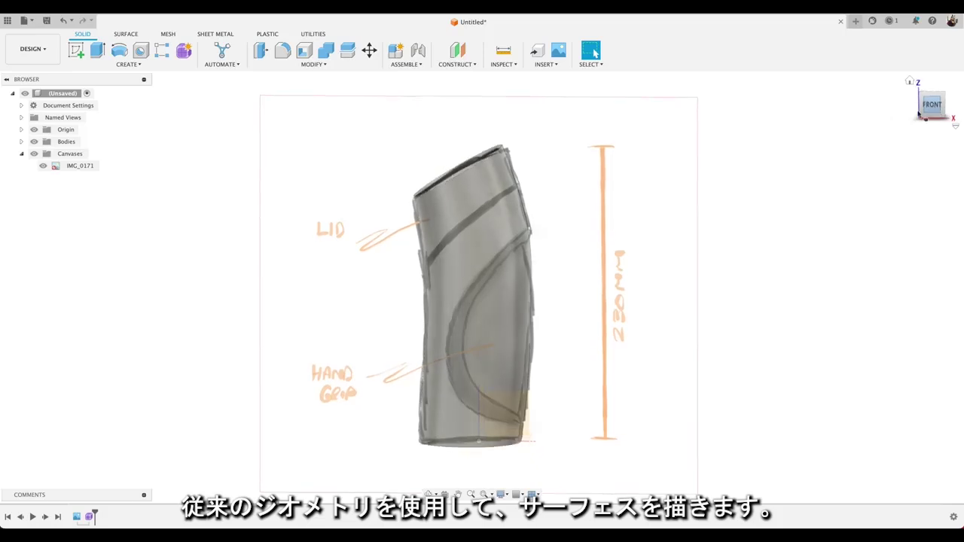
# In the Surface tools, create a new sketch on the front origin plane.
pyautogui.click(125, 34)
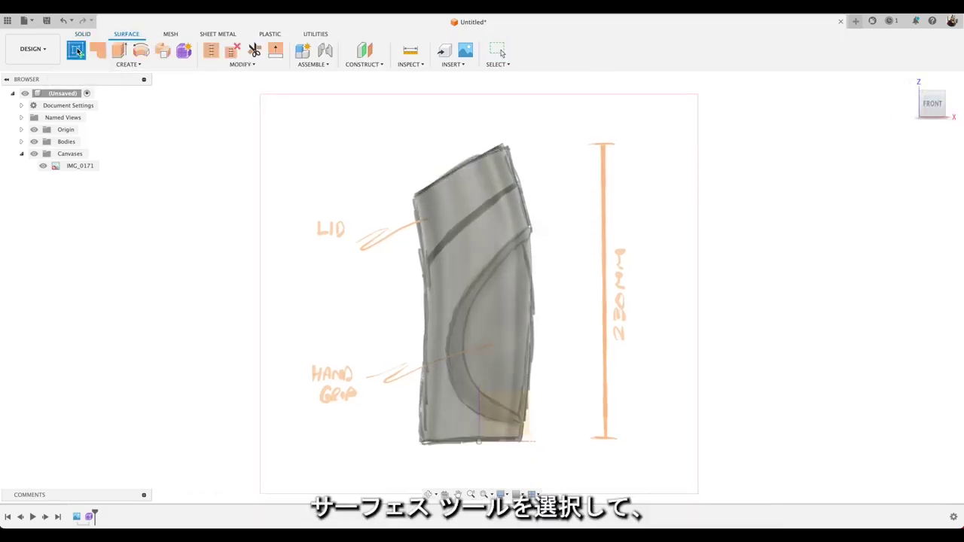
pyautogui.click(77, 51)
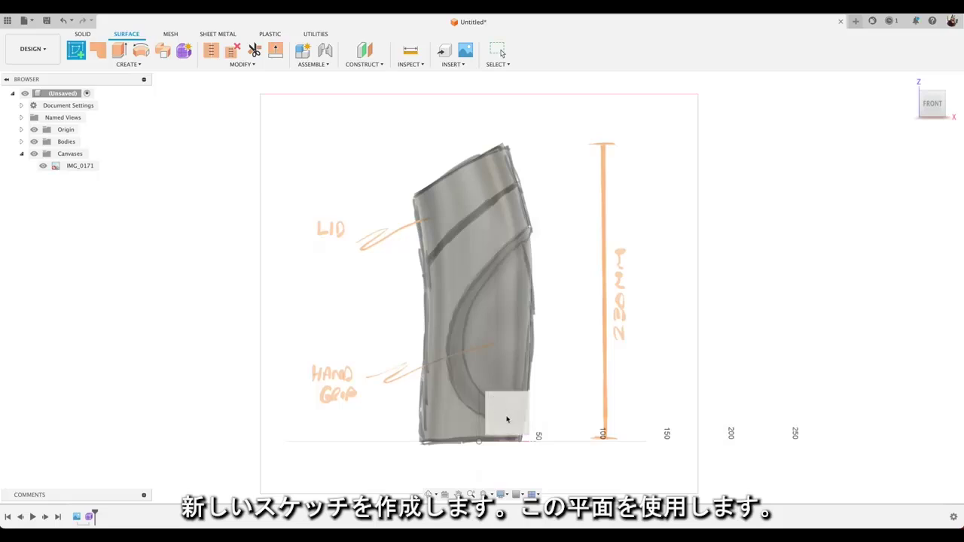
pyautogui.click(521, 421)
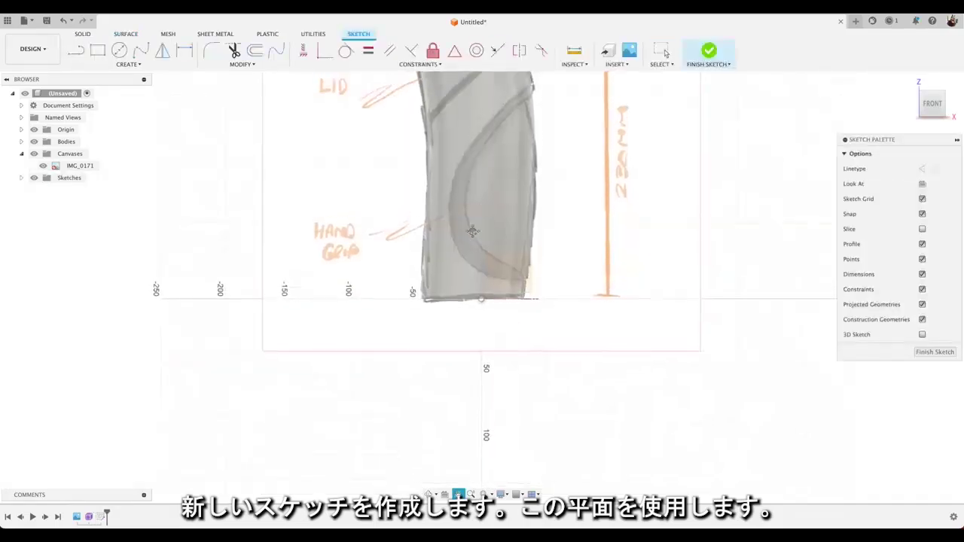
# Trace the lid line with a fit point spline and adjust its points to match.
pyautogui.click(143, 55)
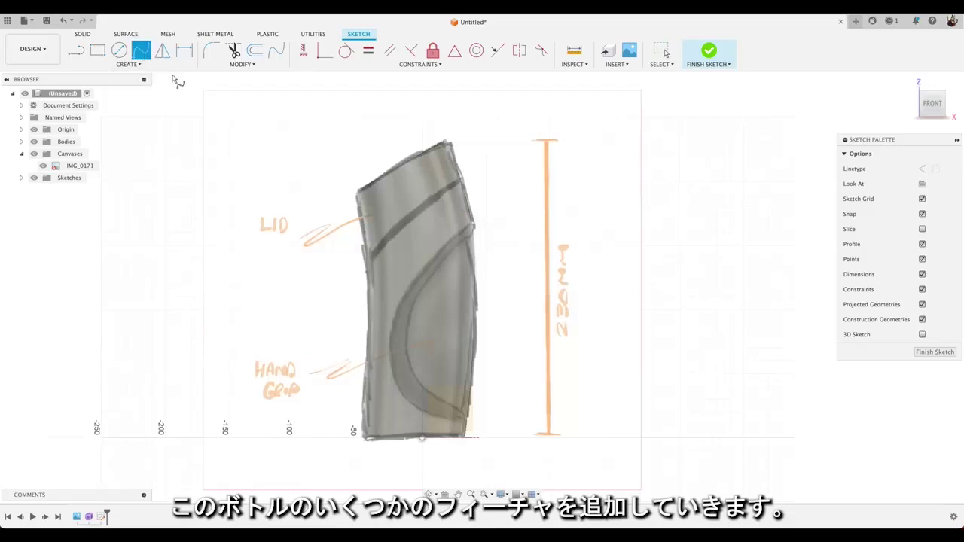
pyautogui.click(356, 264)
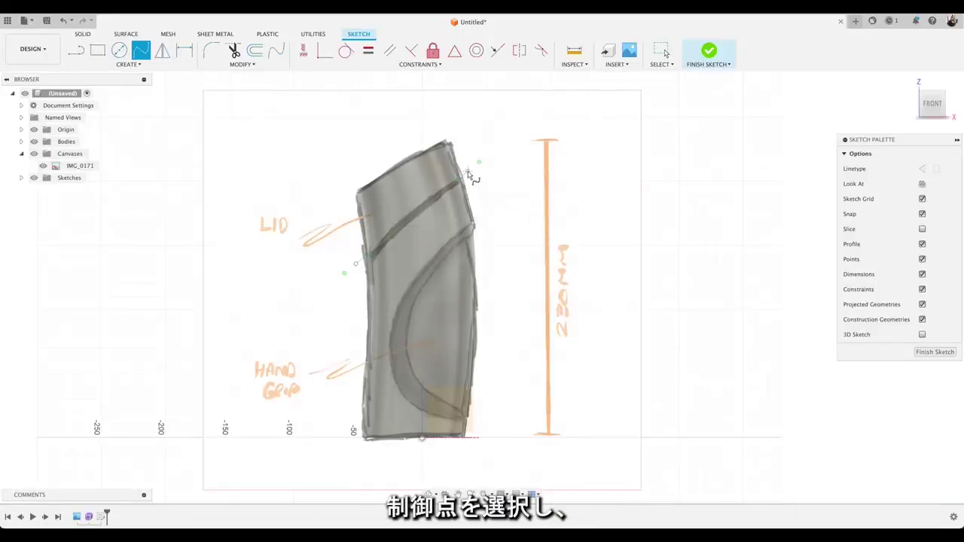
pyautogui.press('Escape')
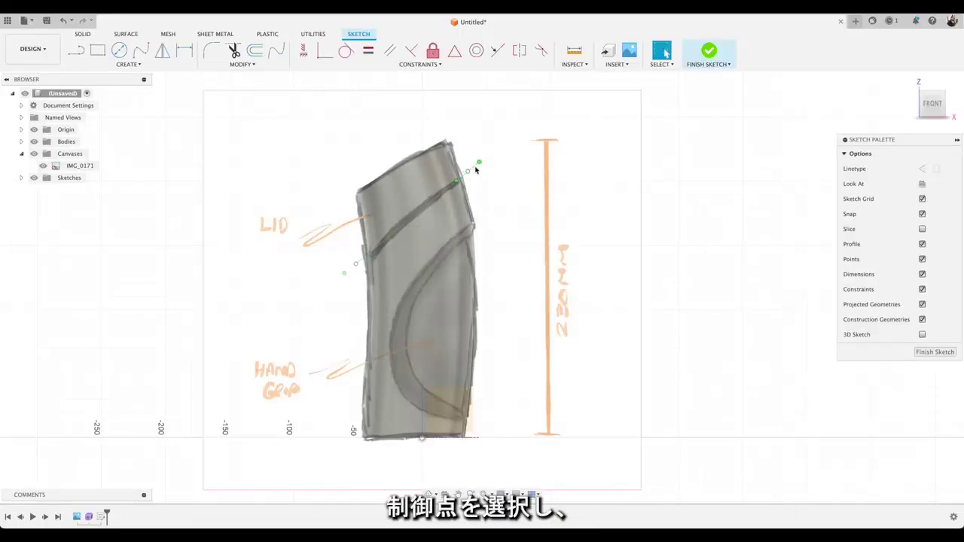
pyautogui.click(479, 163)
pyautogui.moveTo(480, 163); pyautogui.dragTo(482, 166)
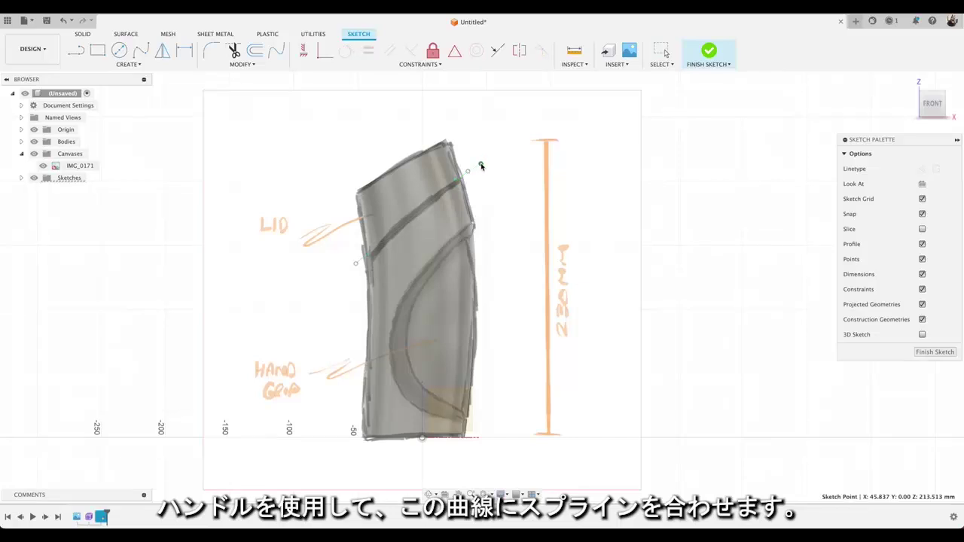
pyautogui.scroll(3, 344, 263)
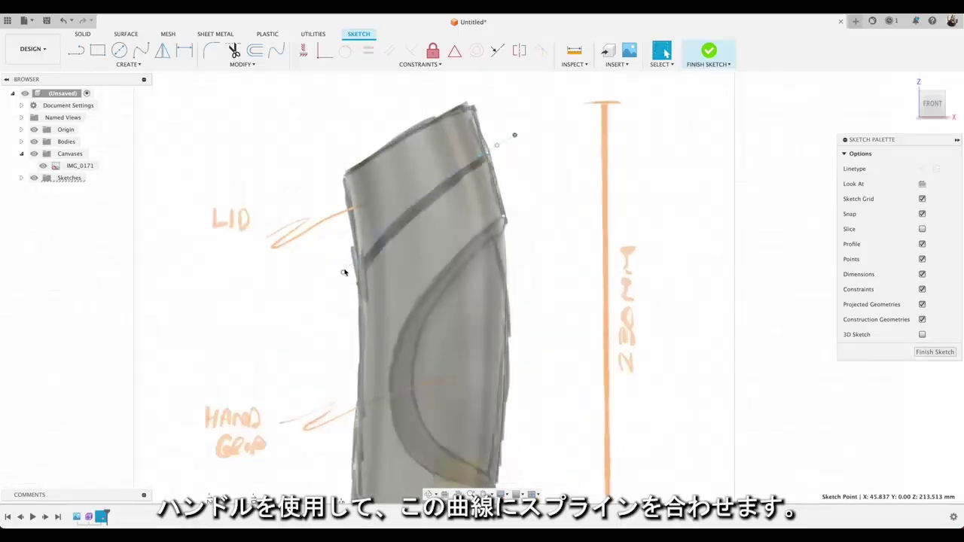
pyautogui.click(343, 274)
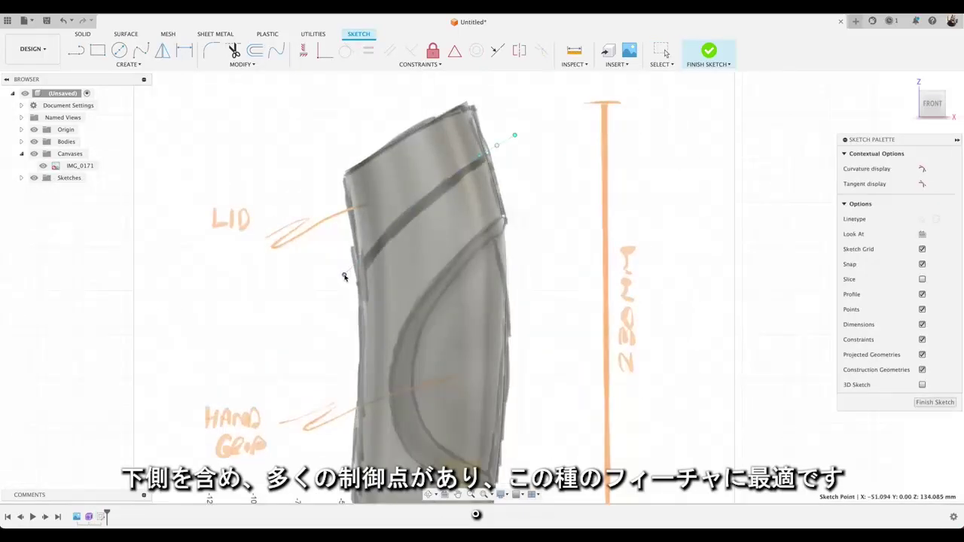
pyautogui.moveTo(344, 277); pyautogui.dragTo(345, 277)
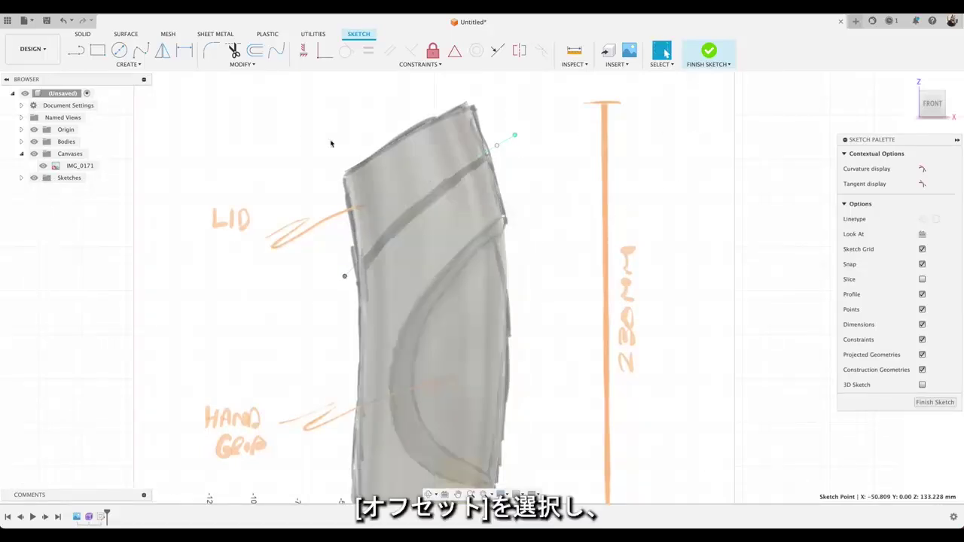
pyautogui.click(255, 50)
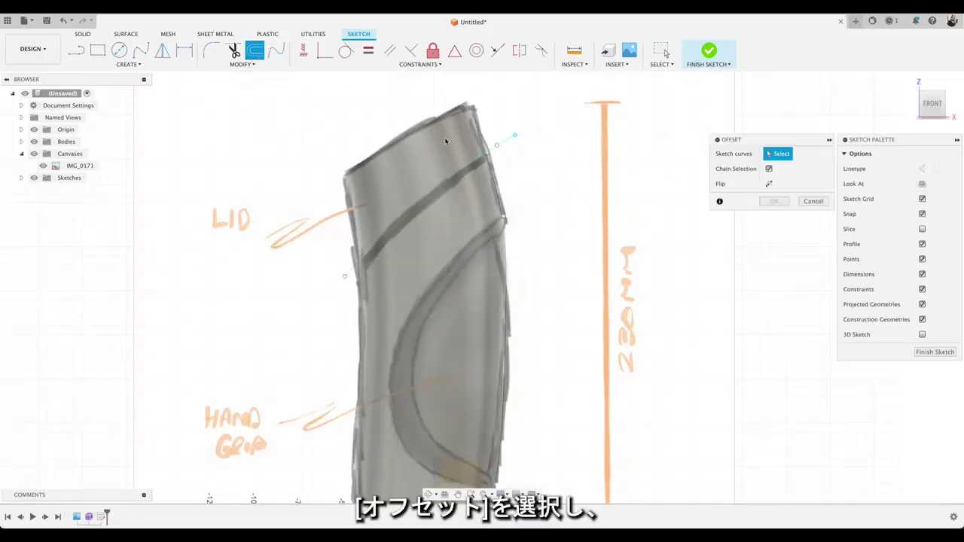
# Offset the lid spline by -4 mm to add the lid-groove curve below it.
pyautogui.click(469, 168)
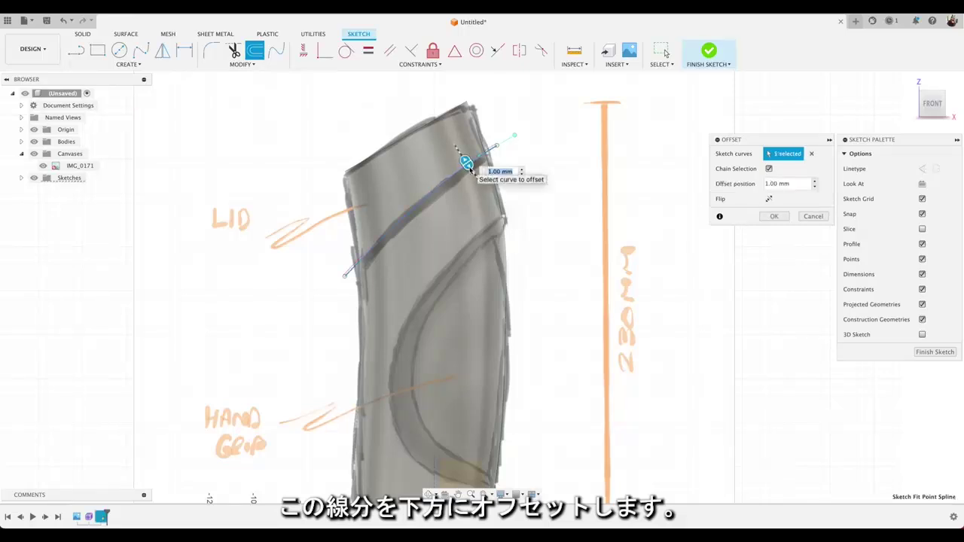
pyautogui.moveTo(469, 166); pyautogui.dragTo(471, 170)
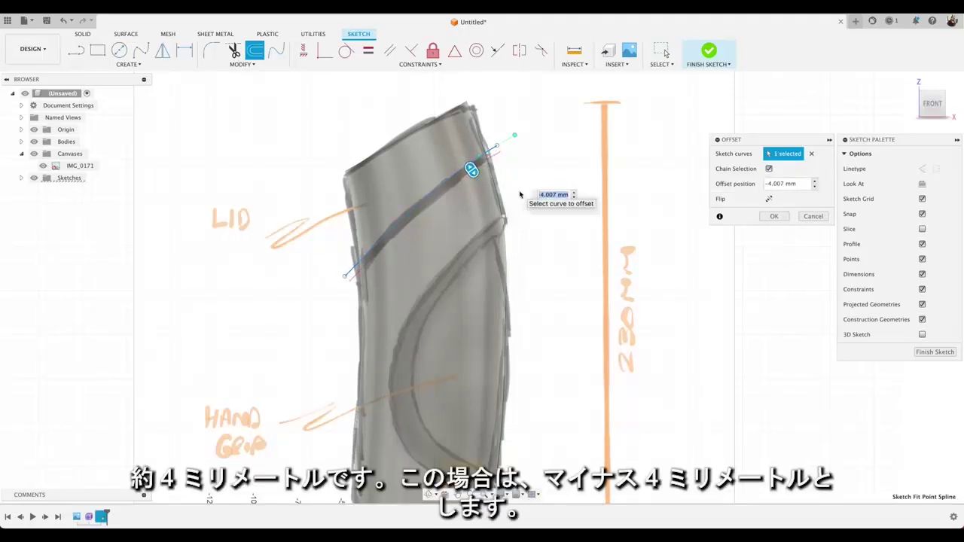
pyautogui.write('-4')
pyautogui.press('Return')
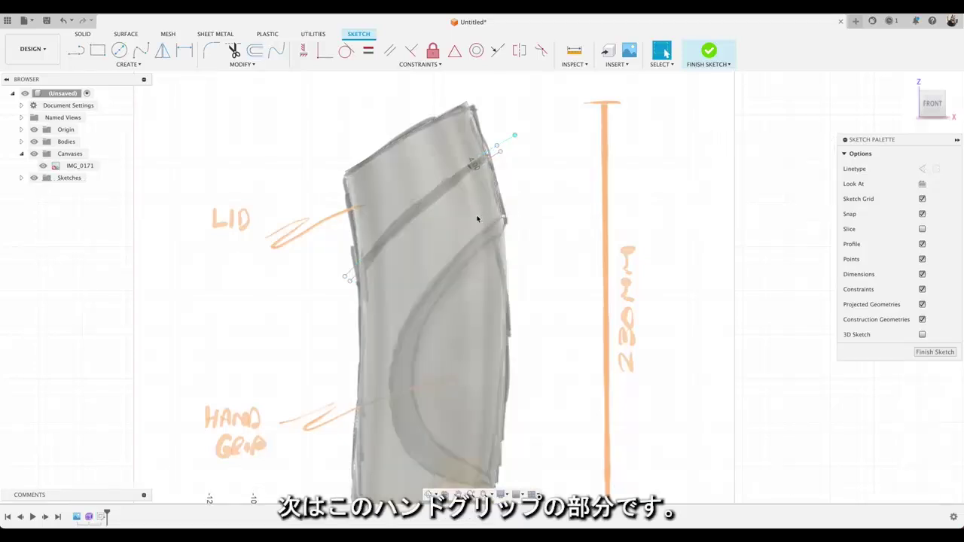
pyautogui.scroll(-4, 477, 216)
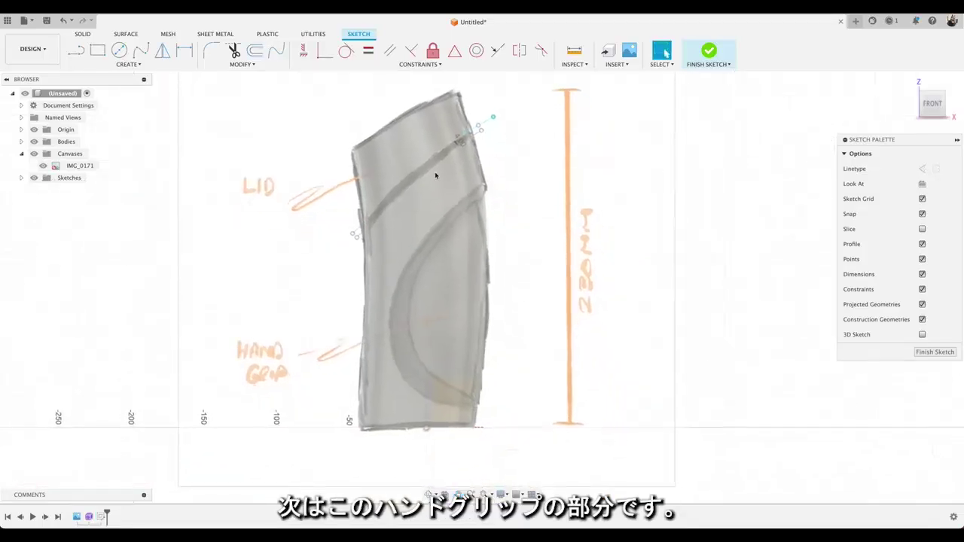
pyautogui.click(141, 58)
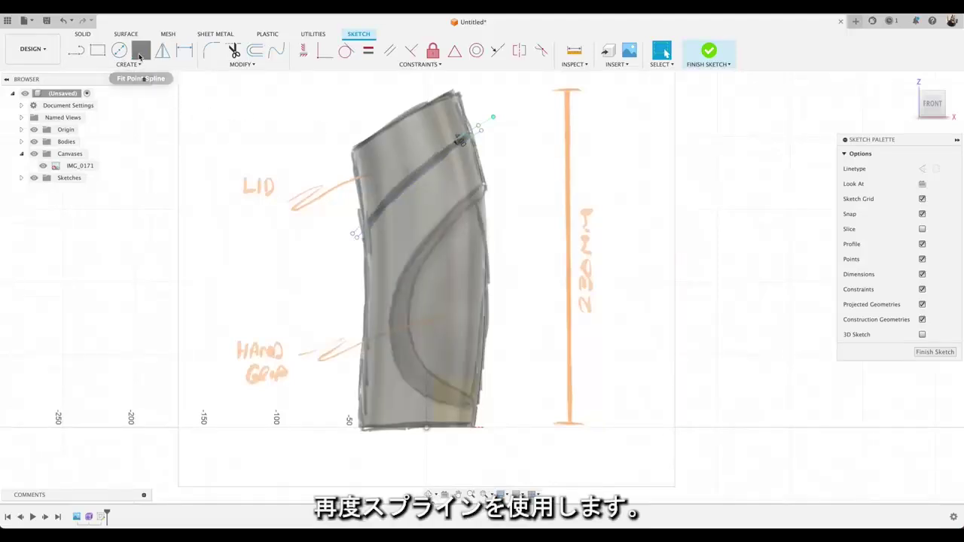
# Draw a three-point fit point spline along the hand-grip edge from top to bottom.
pyautogui.click(495, 175)
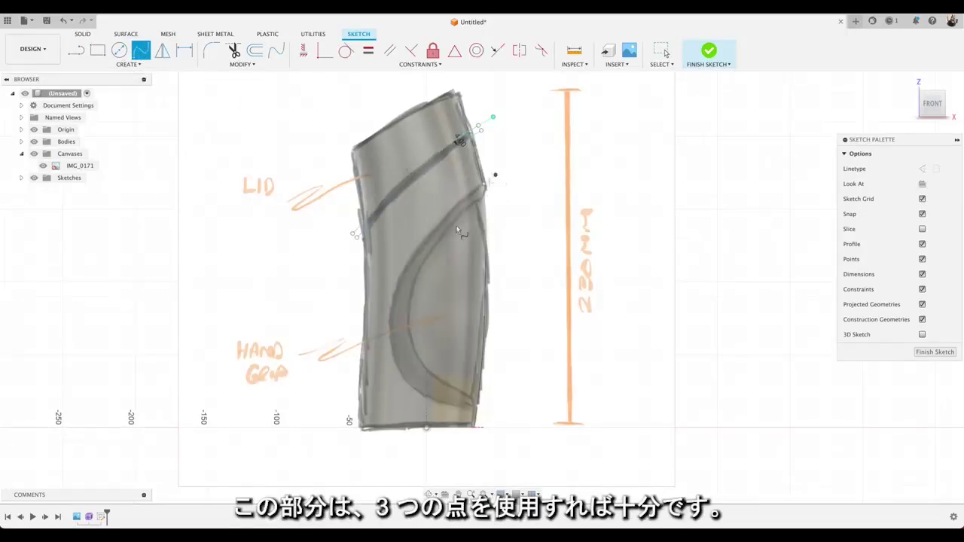
pyautogui.click(390, 314)
pyautogui.click(488, 418)
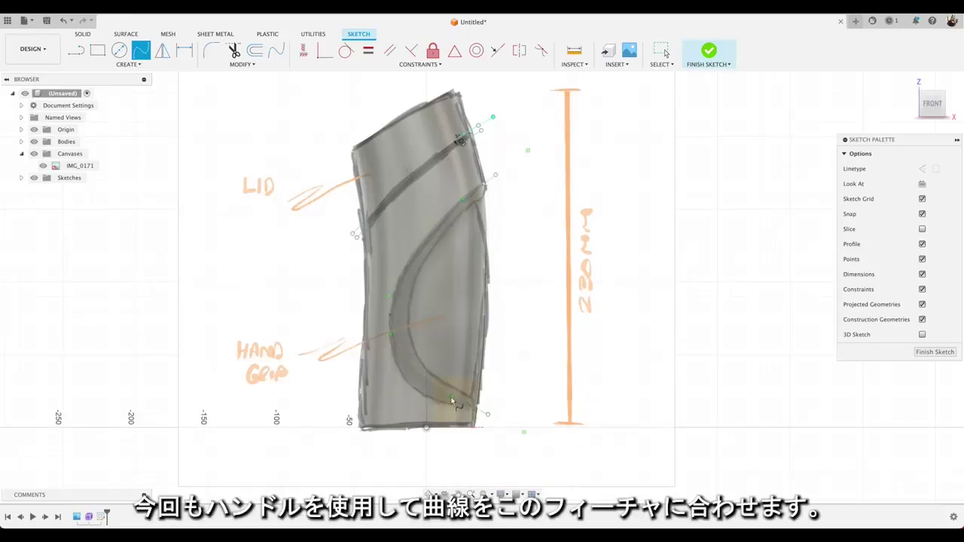
pyautogui.press('Escape')
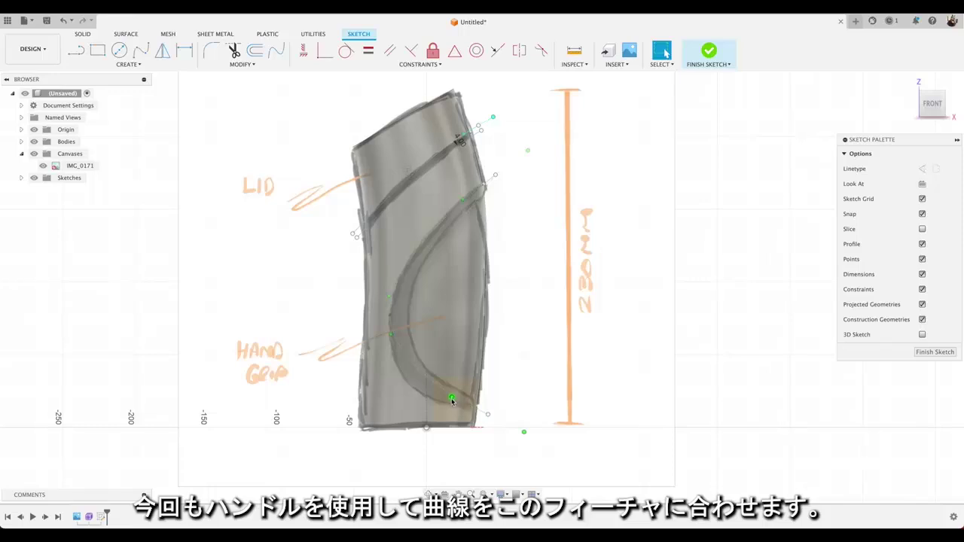
# Adjust the grip spline's bottom end point to follow the sketch's curvature.
pyautogui.moveTo(452, 398); pyautogui.dragTo(446, 410)
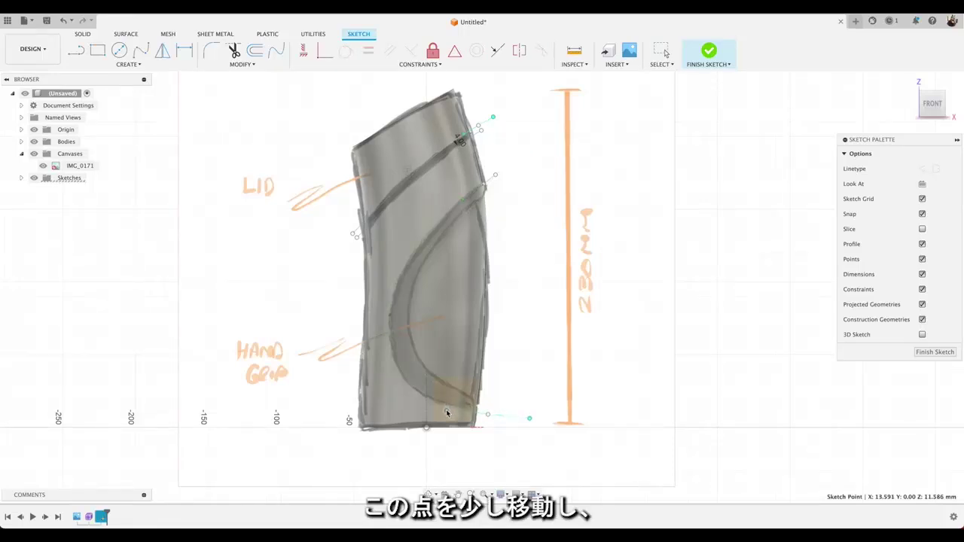
pyautogui.moveTo(487, 418); pyautogui.dragTo(485, 412)
pyautogui.click(442, 410)
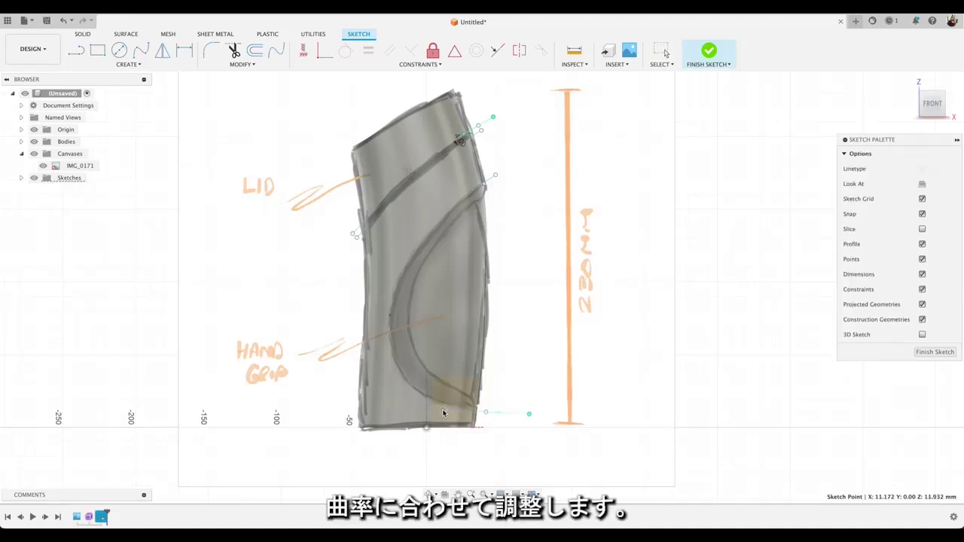
pyautogui.press('Escape')
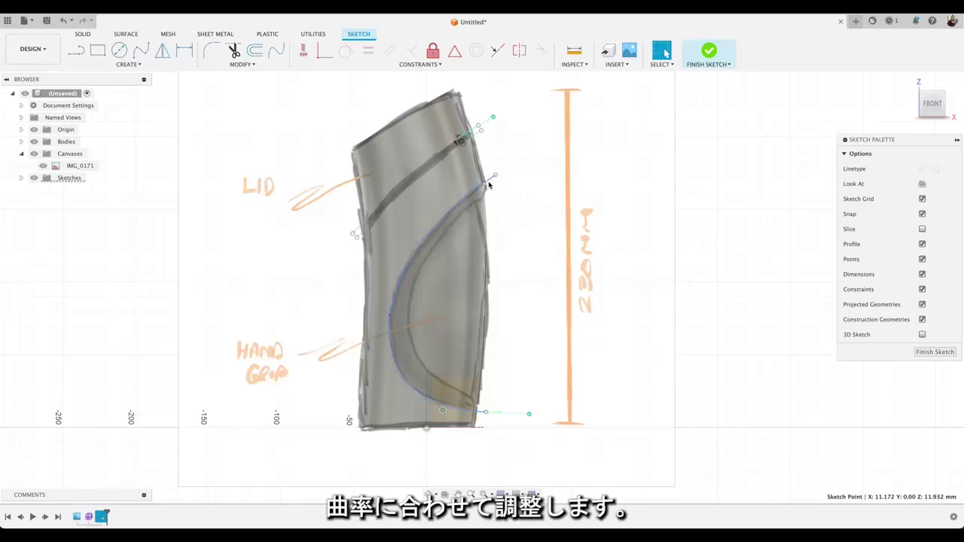
pyautogui.click(141, 50)
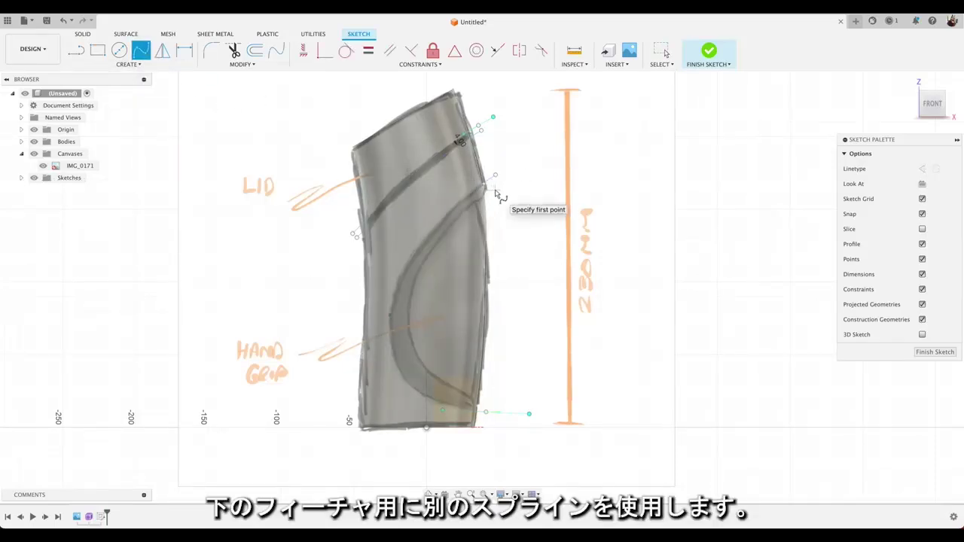
# Draw a second three-point spline from the grip's top end down to the bottom.
pyautogui.click(495, 191)
pyautogui.click(407, 324)
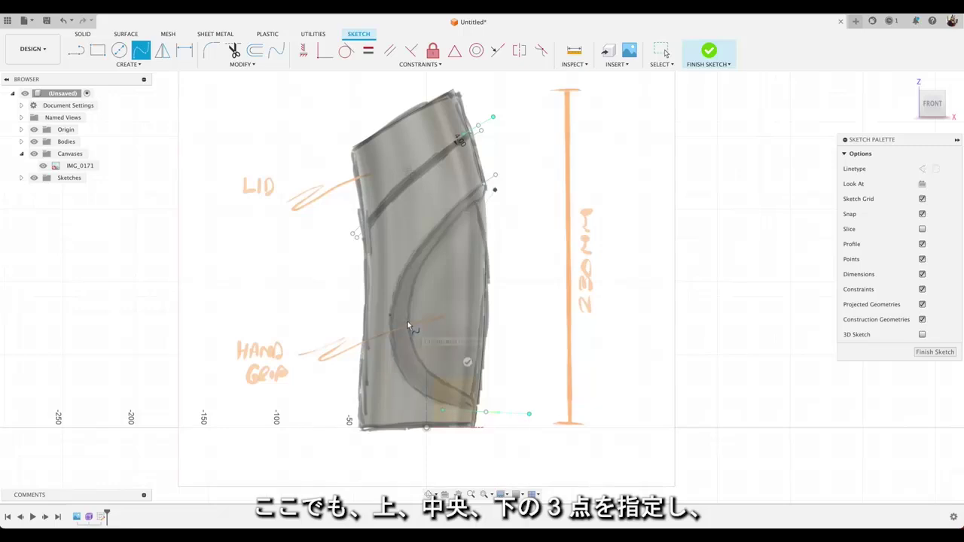
pyautogui.doubleClick(486, 407)
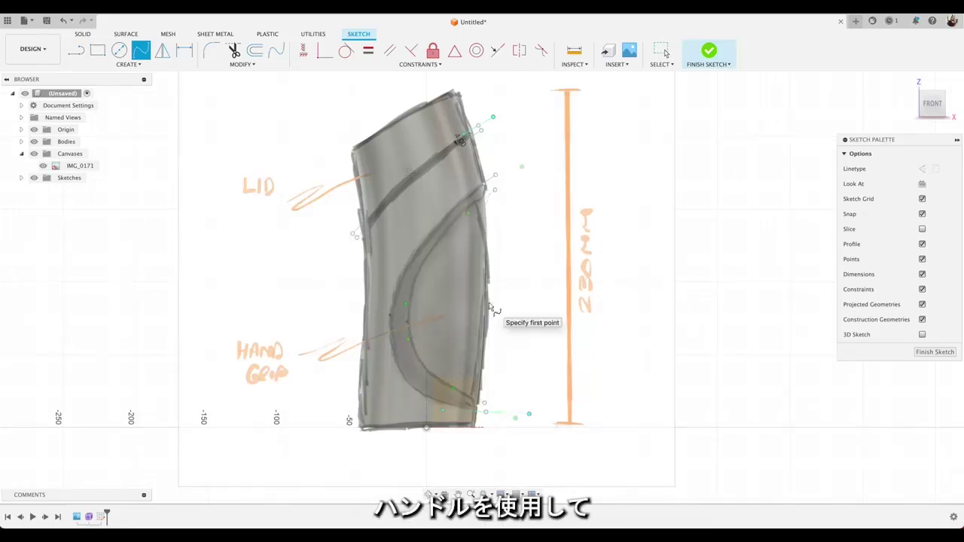
pyautogui.press('Escape')
pyautogui.scroll(2, 492, 195)
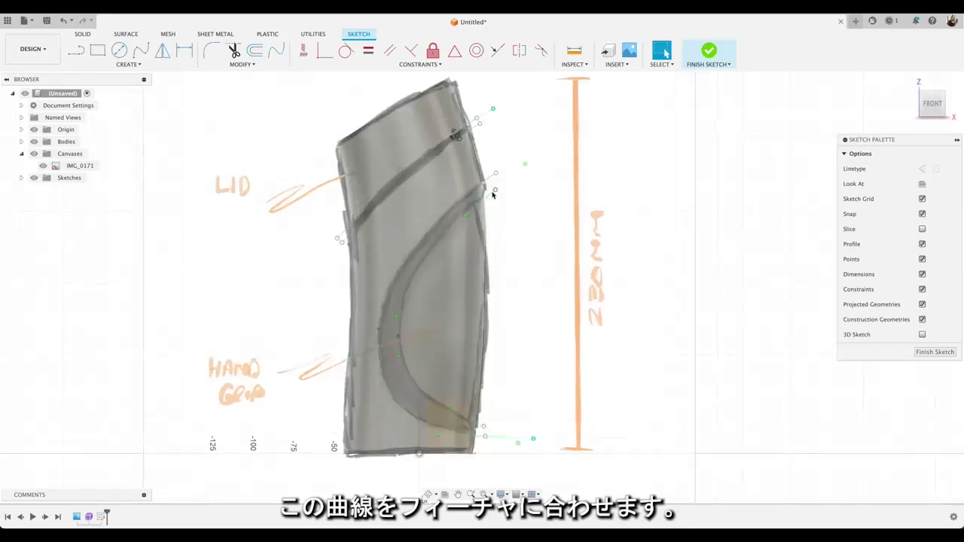
pyautogui.scroll(1, 492, 194)
# Nudge the new spline's top point left to fit the grip curve.
pyautogui.click(492, 191)
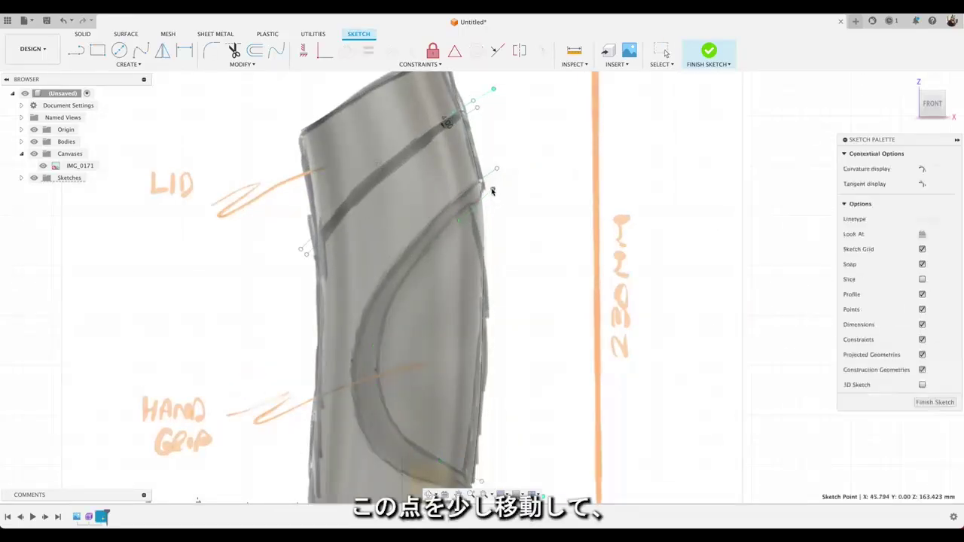
pyautogui.moveTo(492, 190); pyautogui.dragTo(488, 192)
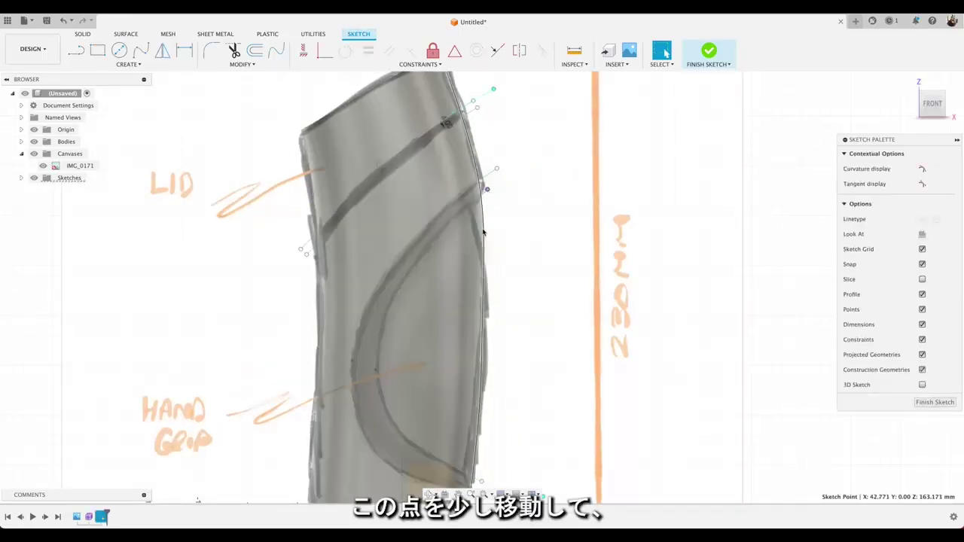
pyautogui.click(487, 190)
pyautogui.click(449, 220)
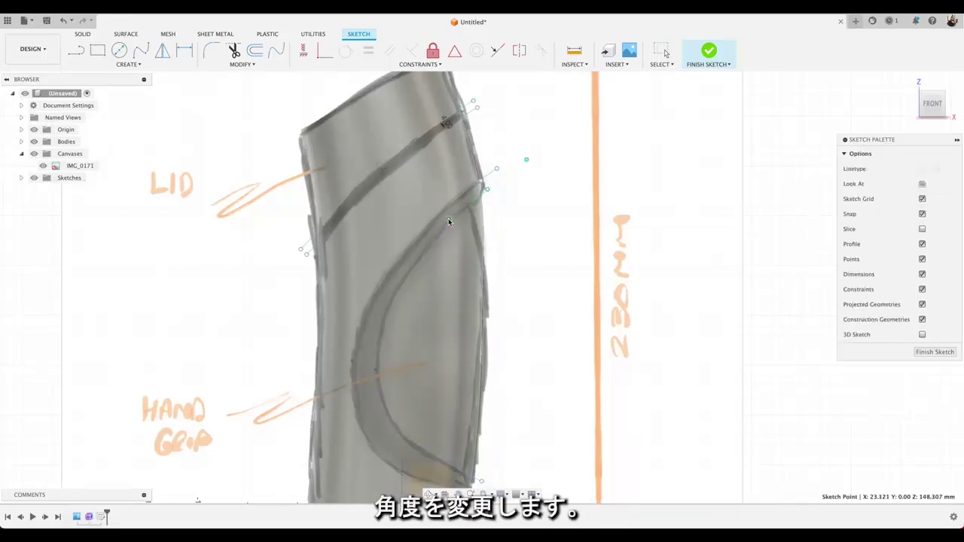
# Adjust the bottom endpoint's tangent to match the body's curvature and finish the sketch.
pyautogui.moveTo(449, 219); pyautogui.dragTo(431, 138, button='middle')
pyautogui.click(461, 401)
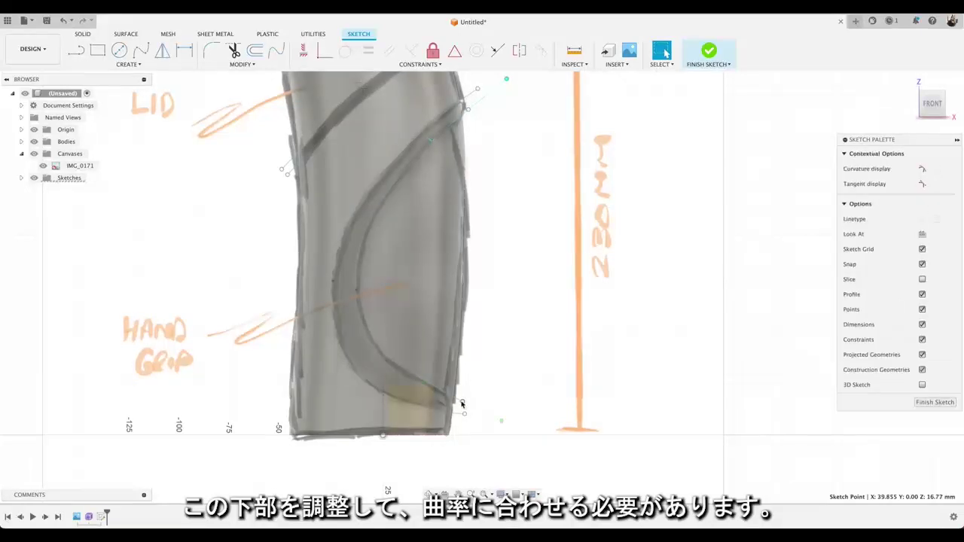
pyautogui.click(425, 385)
pyautogui.click(420, 387)
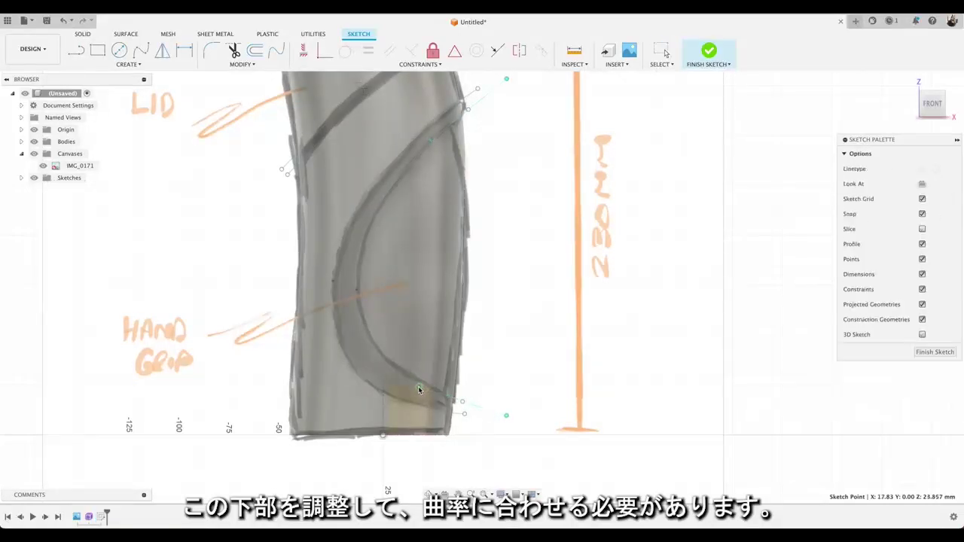
pyautogui.press('Escape')
pyautogui.click(702, 68)
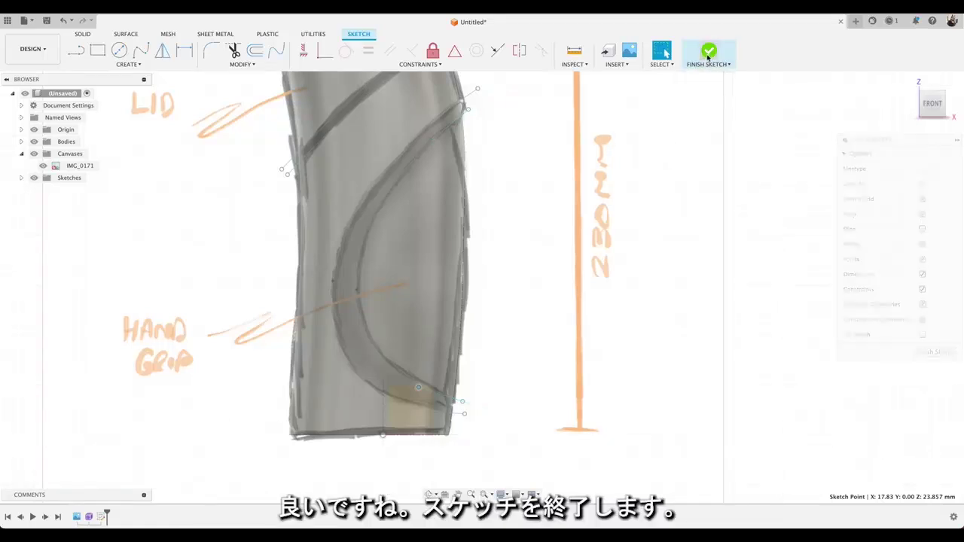
# Hide the IMG_0171 reference canvas and view the tube in 3D.
pyautogui.scroll(-3, 673, 171)
pyautogui.scroll(-2, 639, 219)
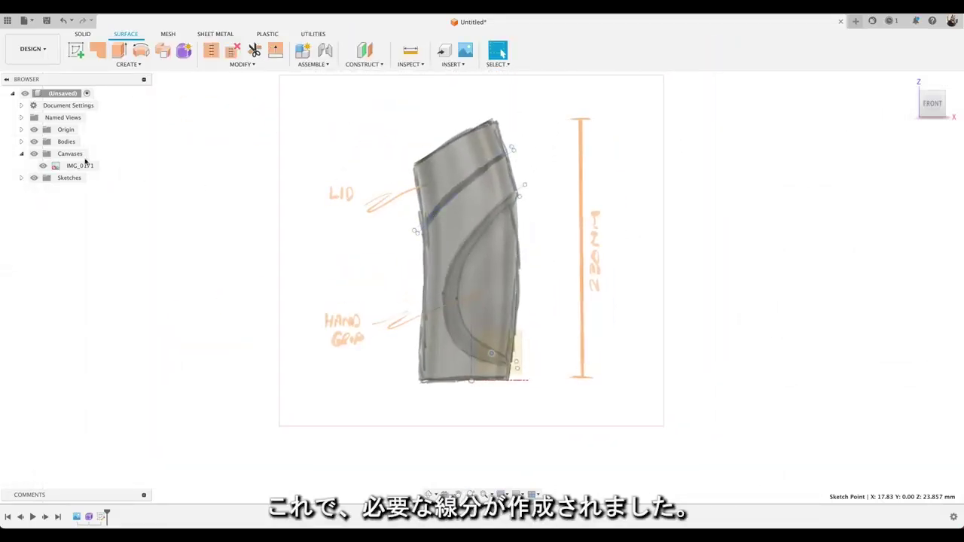
pyautogui.click(43, 166)
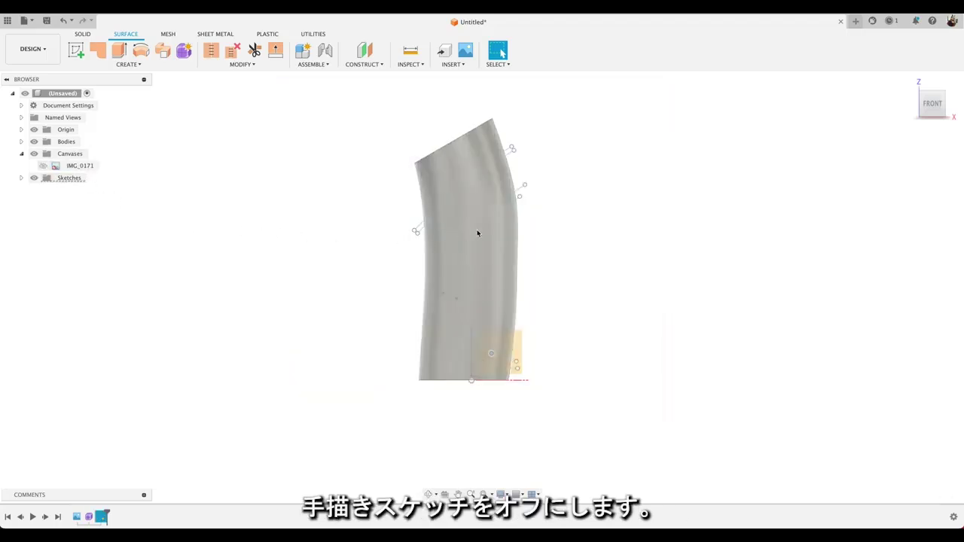
pyautogui.keyDown('shift'); pyautogui.moveTo(478, 233); pyautogui.dragTo(502, 238, button='middle'); pyautogui.keyUp('shift')
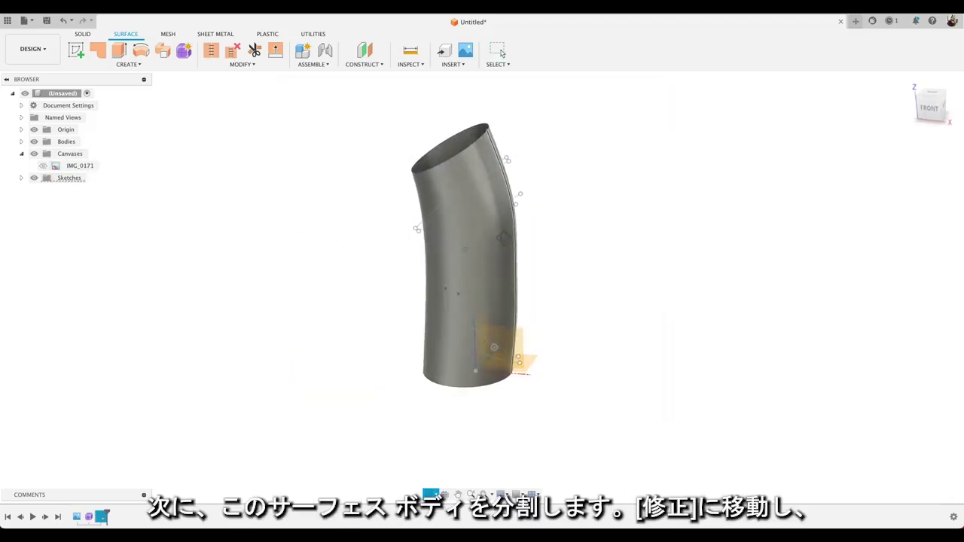
# Split the tube body in two using the centre plane as the splitting tool.
pyautogui.click(224, 65)
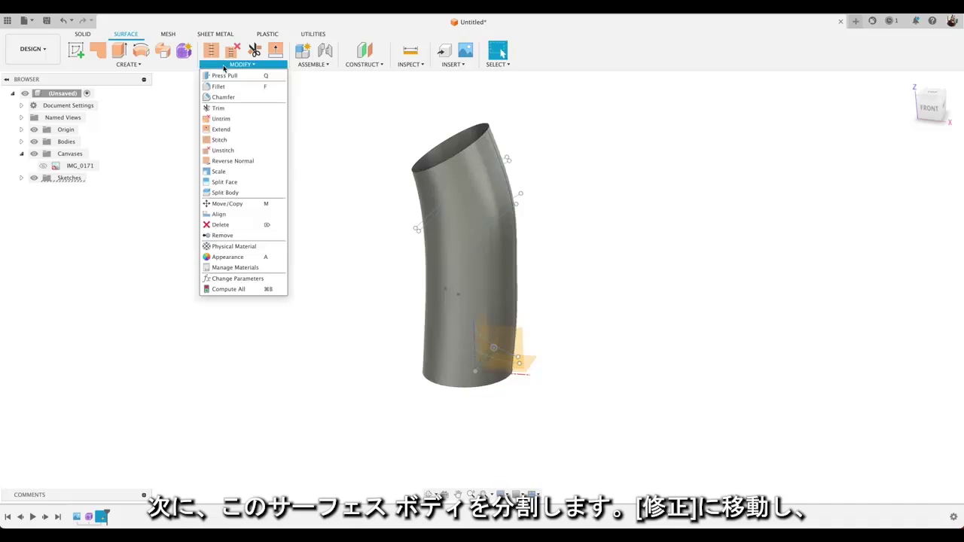
pyautogui.click(224, 192)
pyautogui.click(457, 189)
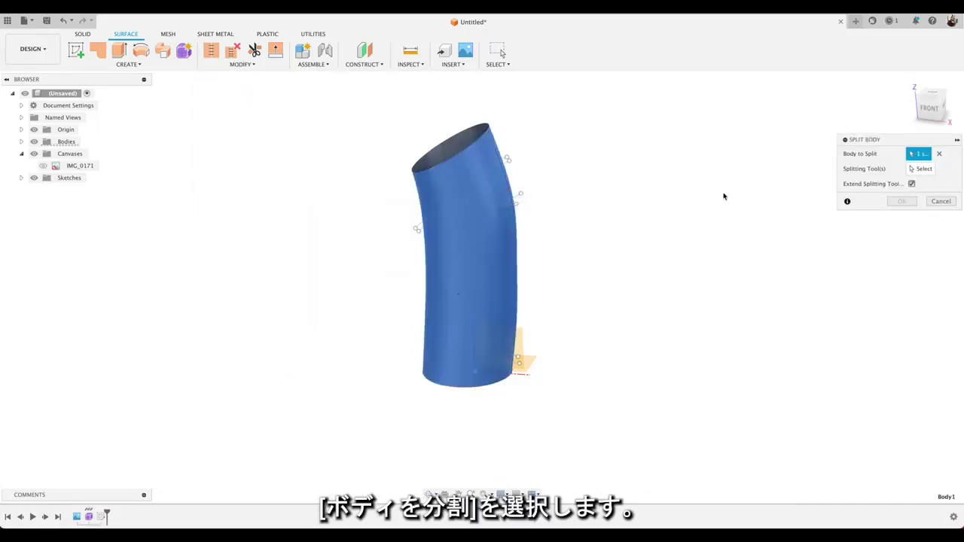
pyautogui.click(913, 168)
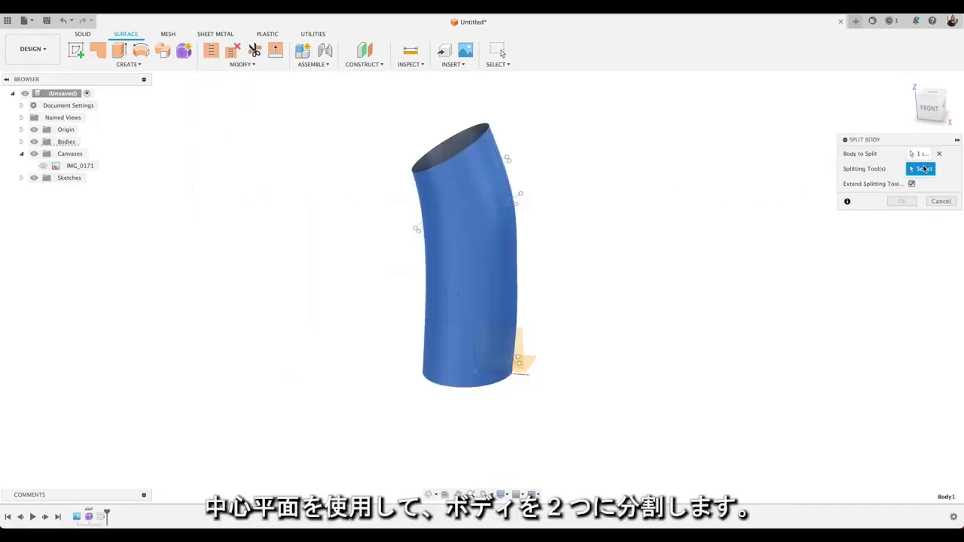
pyautogui.click(522, 357)
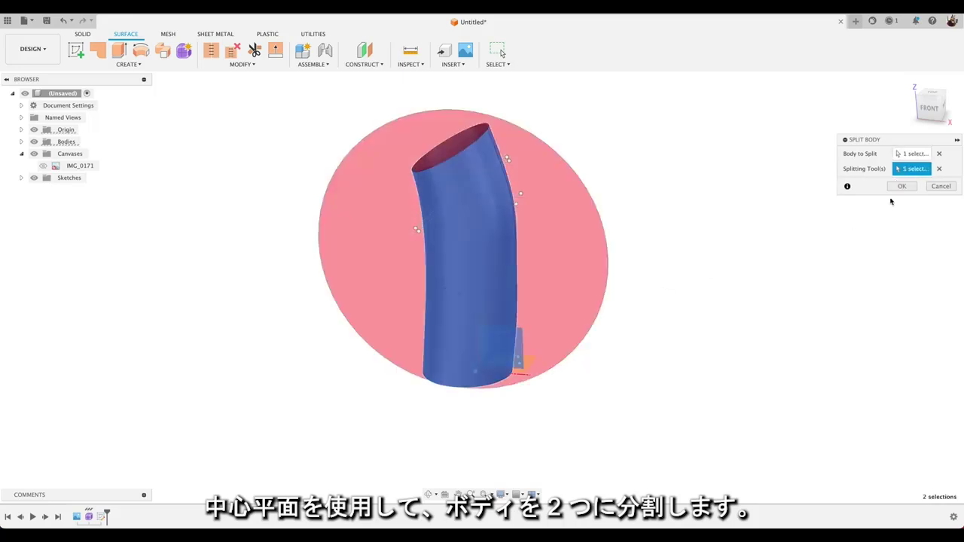
pyautogui.click(896, 189)
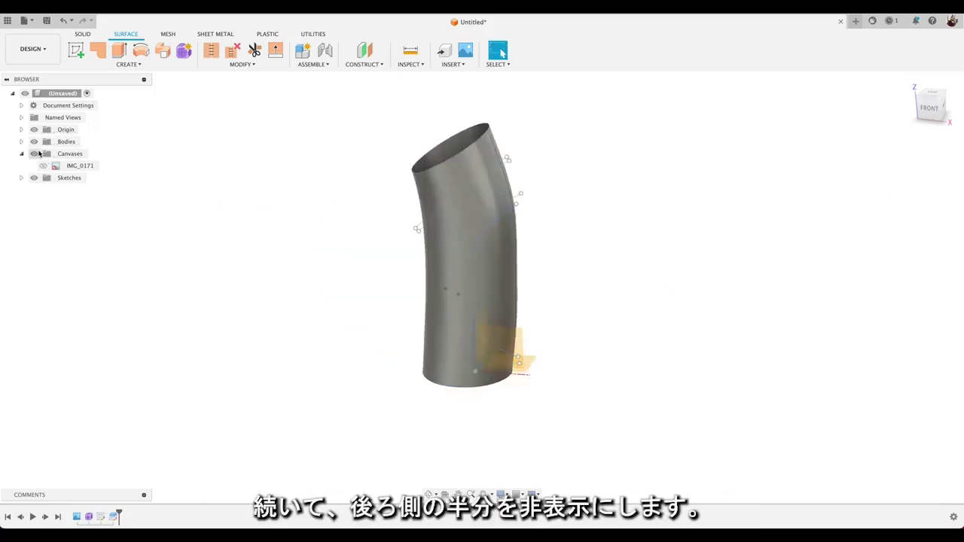
# Hide the back half, Body2, and return to the front view.
pyautogui.click(21, 142)
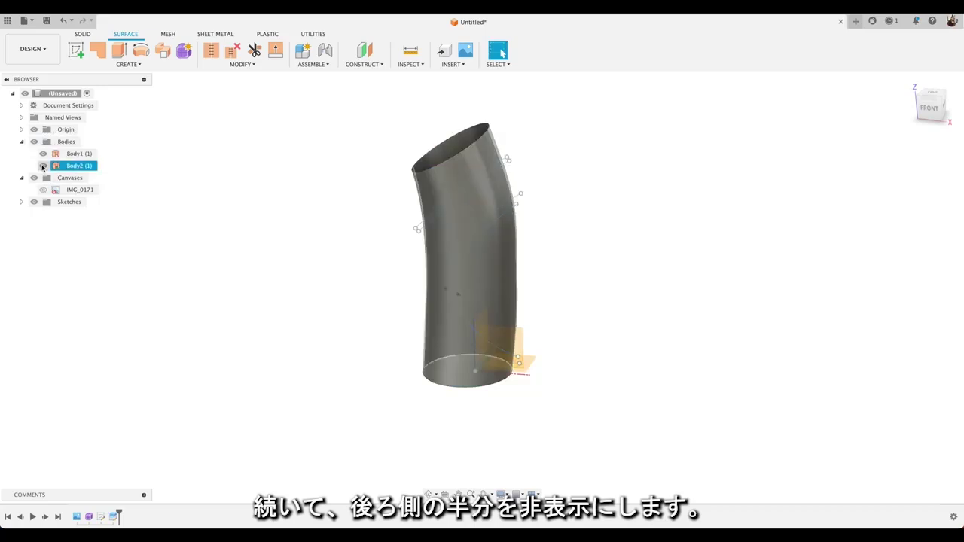
pyautogui.click(43, 166)
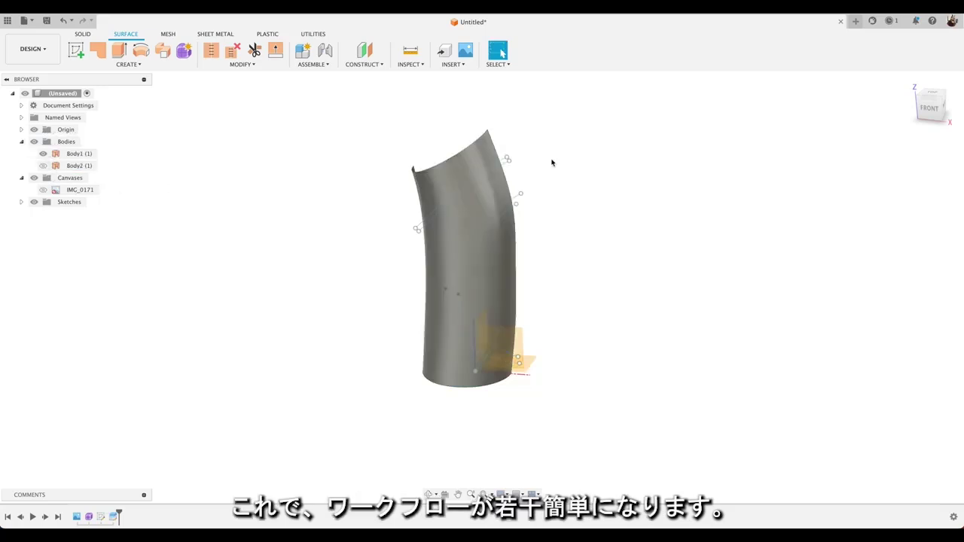
pyautogui.click(930, 108)
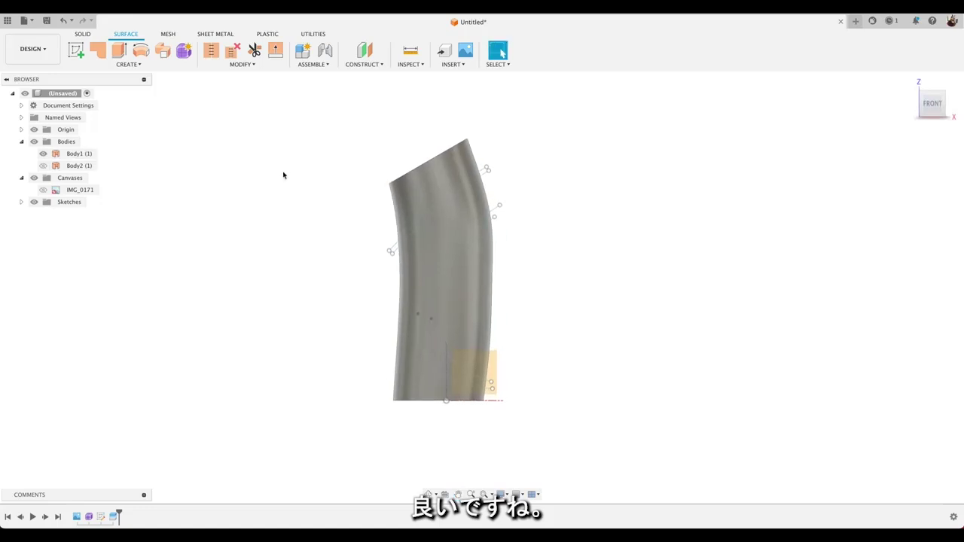
# Split Body1 along the top lid spline to make Body3, then show Sketch1 again.
pyautogui.click(216, 68)
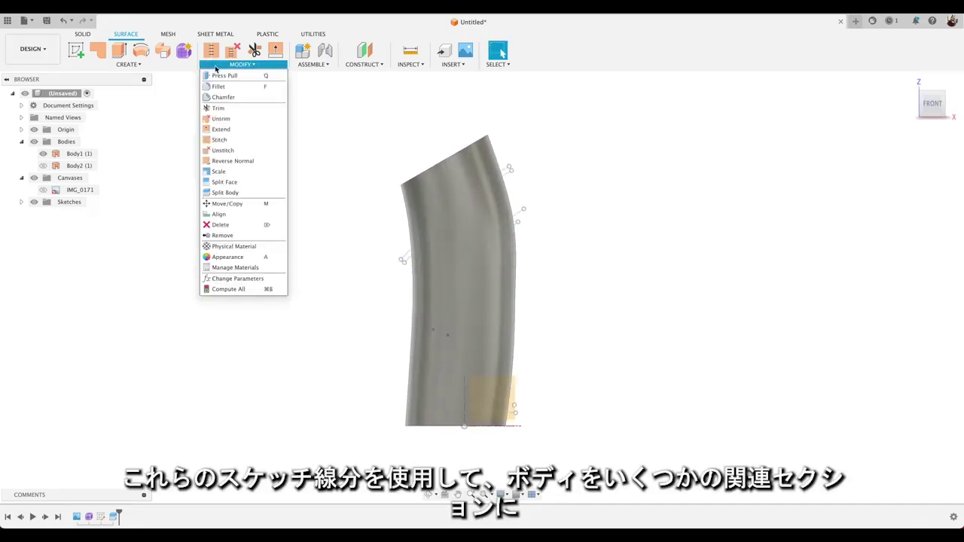
pyautogui.click(234, 193)
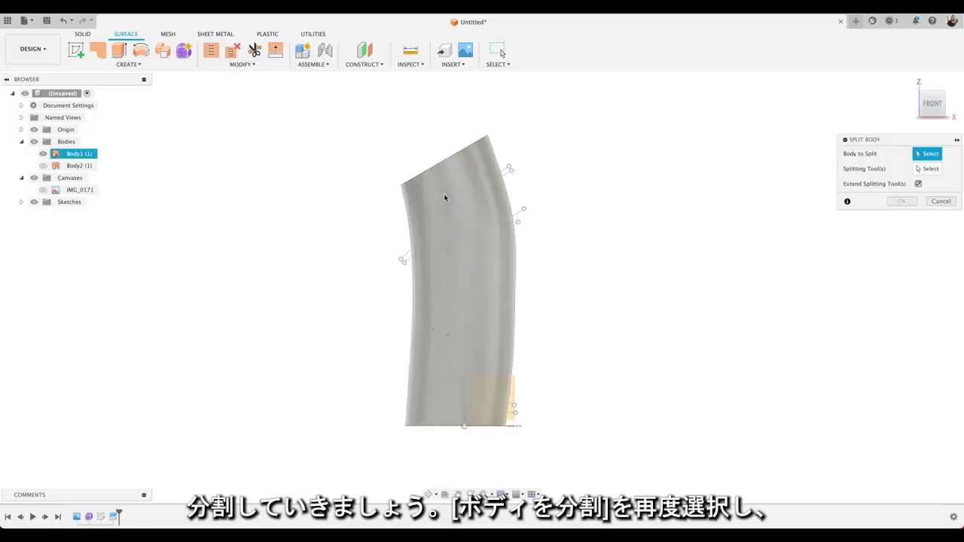
pyautogui.click(444, 193)
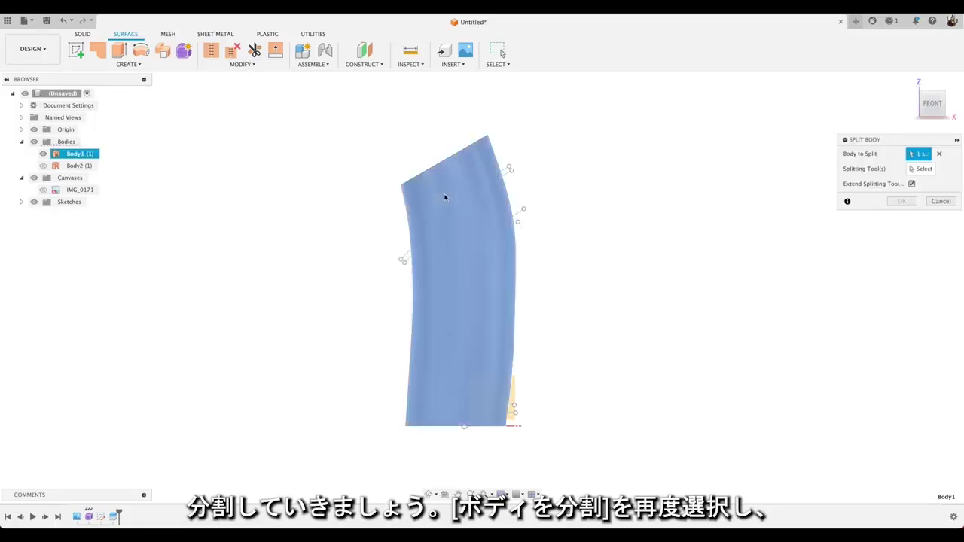
pyautogui.click(920, 169)
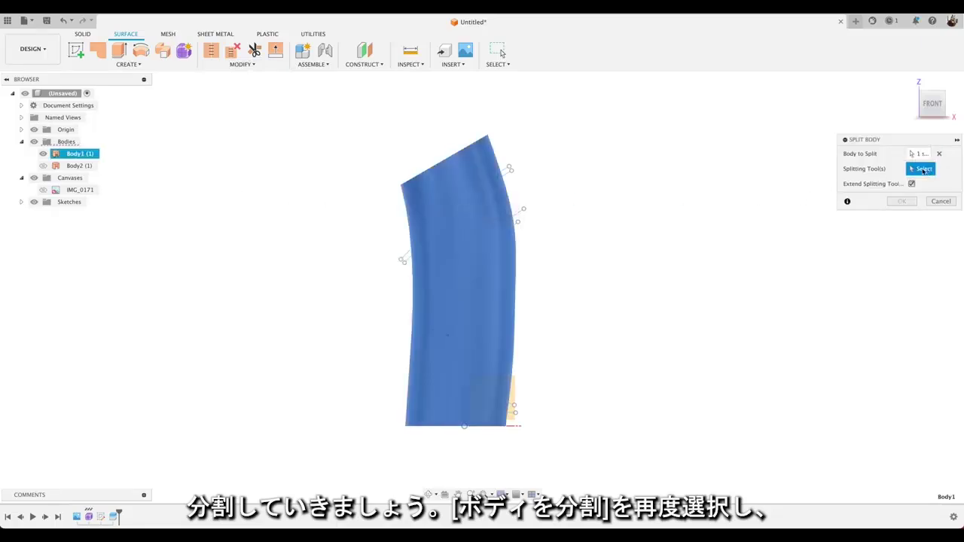
pyautogui.click(505, 172)
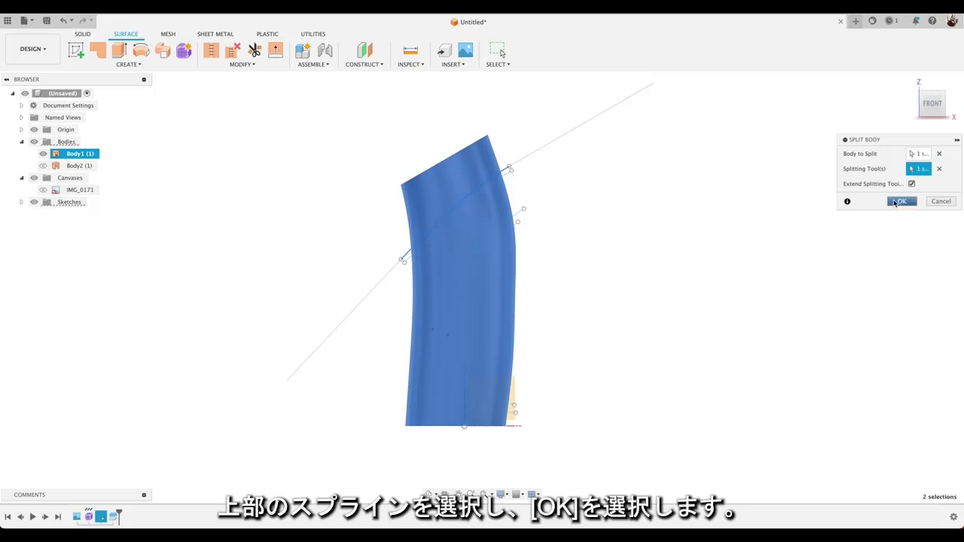
pyautogui.click(899, 201)
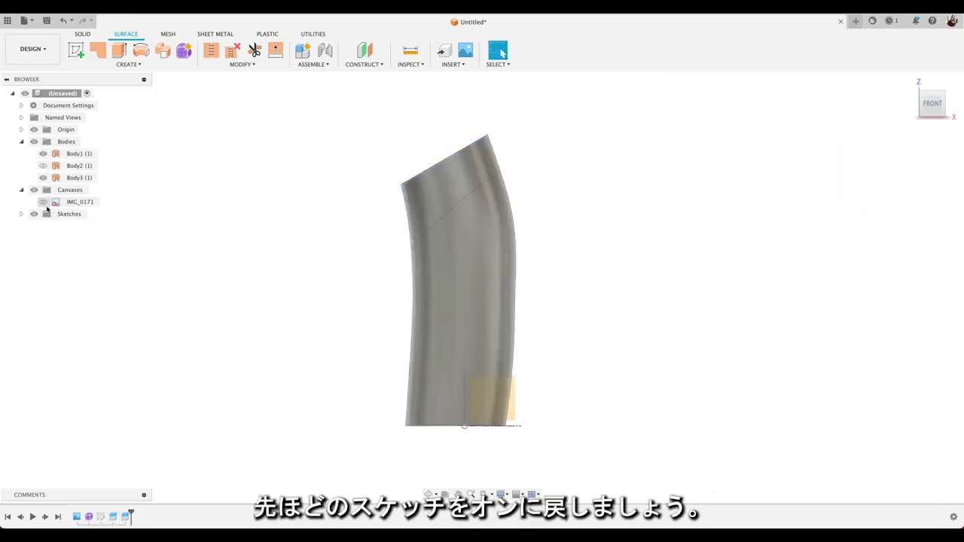
pyautogui.click(22, 215)
pyautogui.click(43, 226)
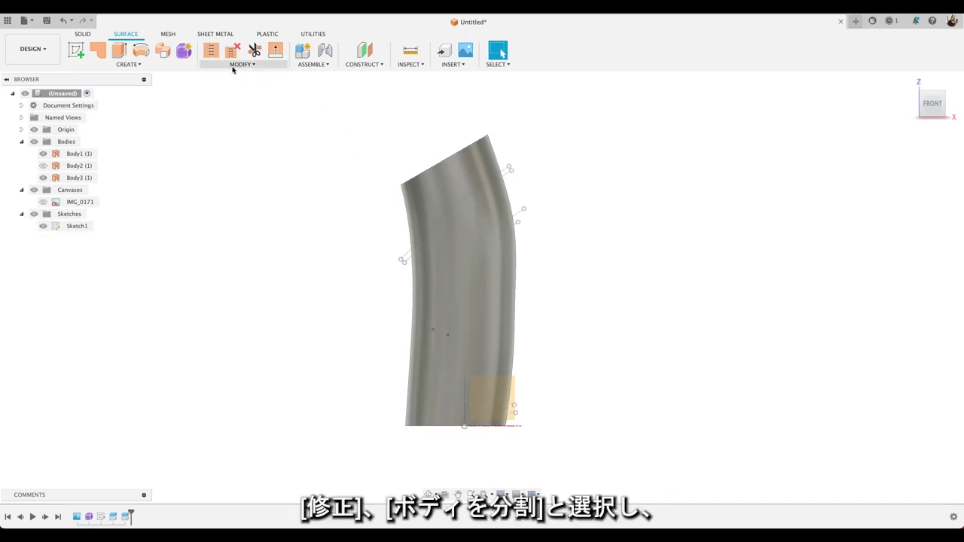
# Split Body1 along the hand-grip spline to create Body4, checking it from an angled view.
pyautogui.click(232, 67)
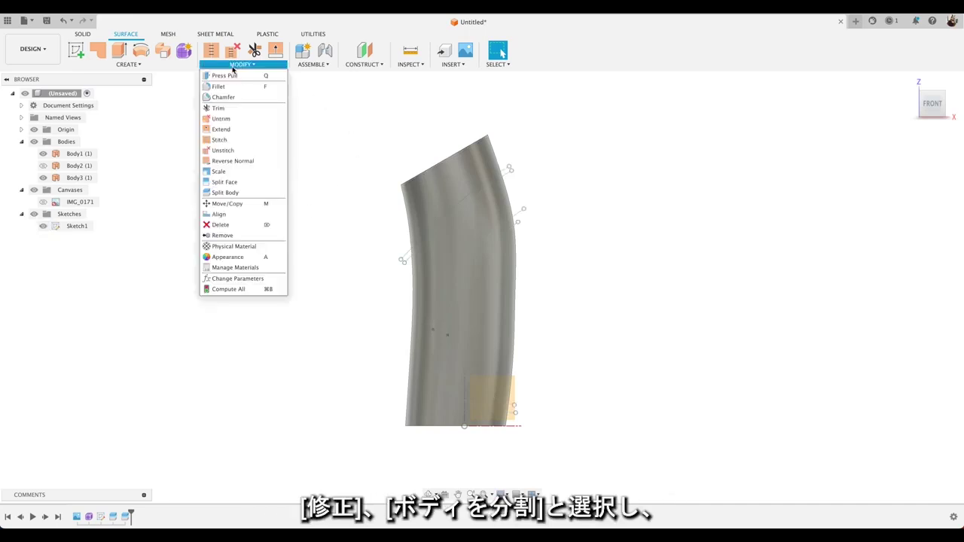
pyautogui.click(235, 189)
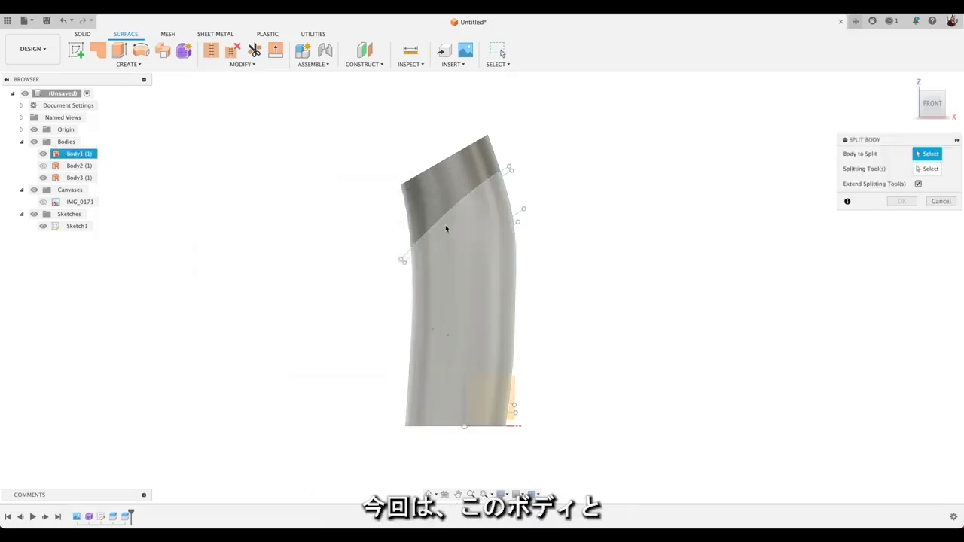
pyautogui.click(471, 230)
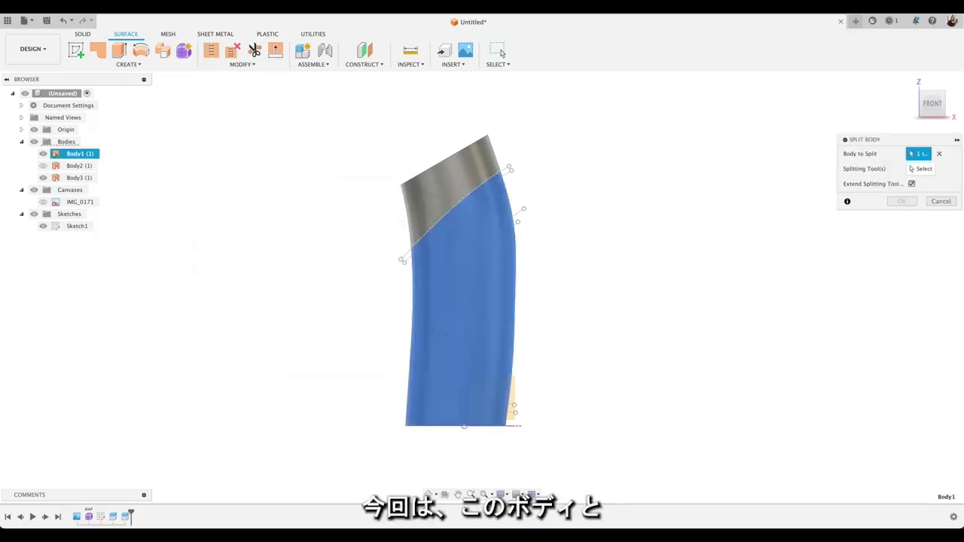
pyautogui.click(932, 167)
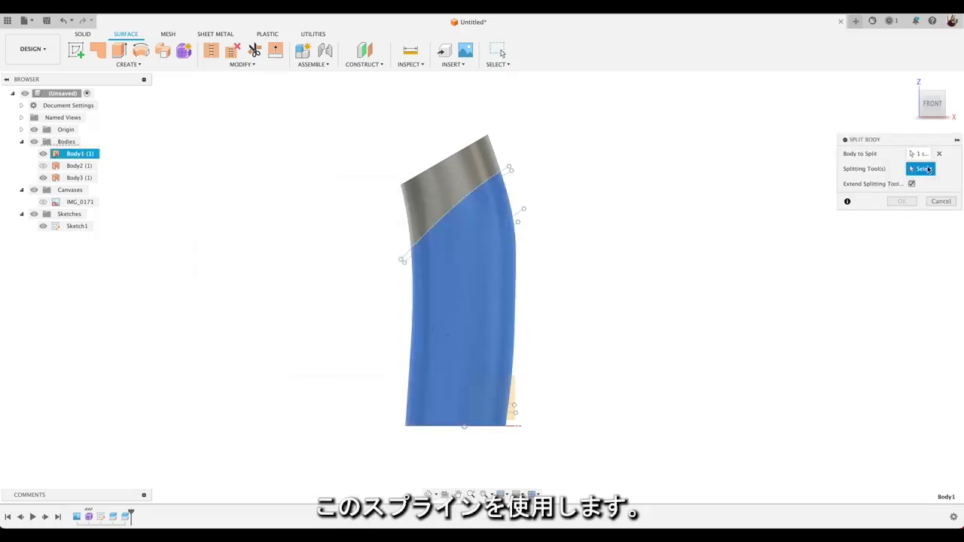
pyautogui.click(517, 216)
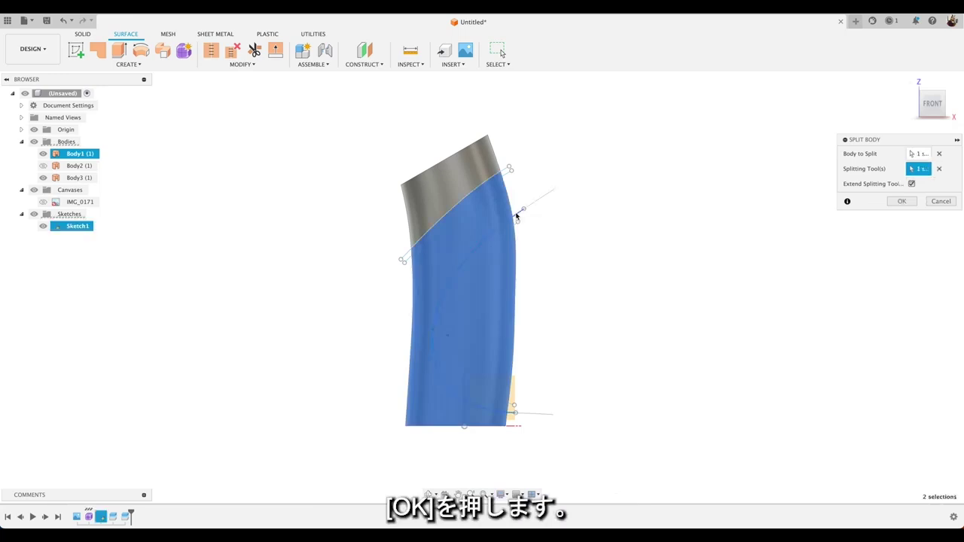
pyautogui.click(940, 96)
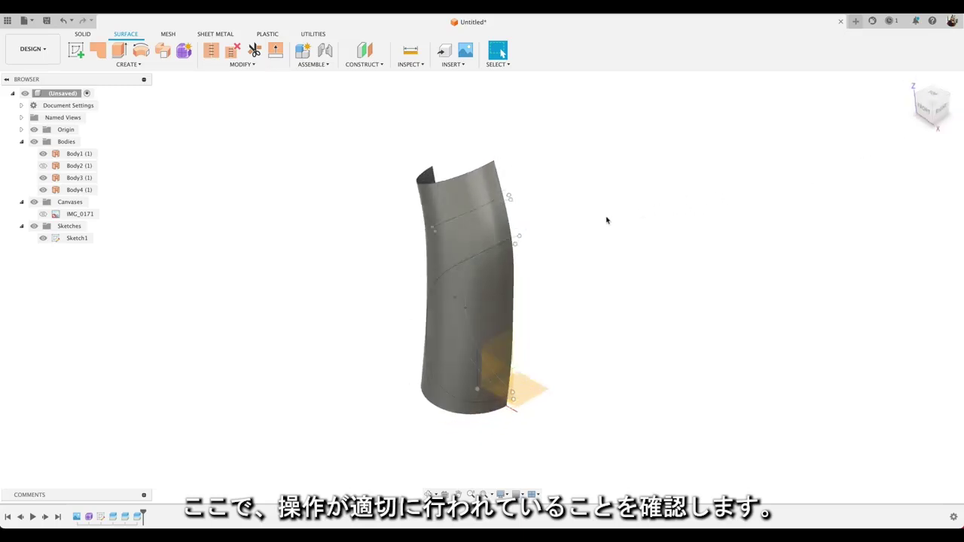
# Start a surface extrusion from the Create menu.
pyautogui.click(147, 65)
pyautogui.click(99, 119)
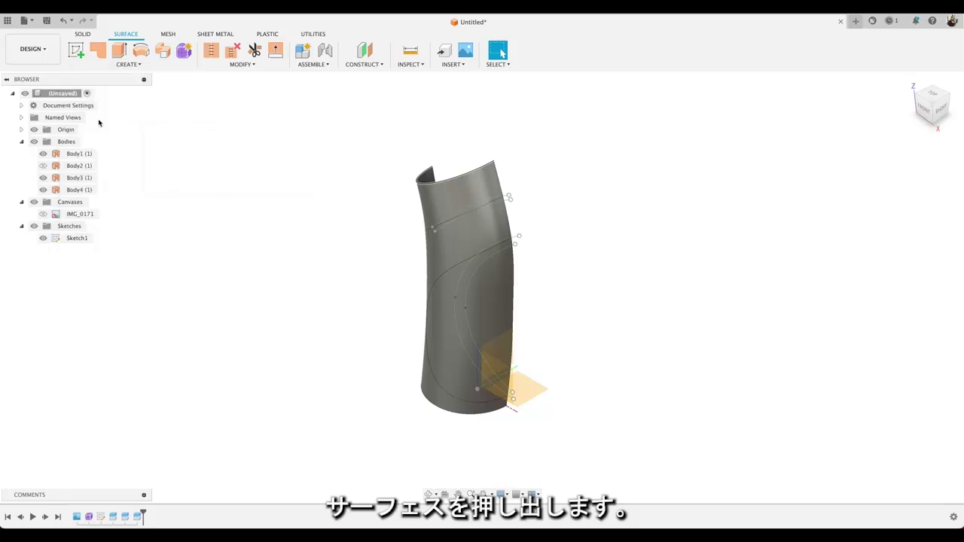
pyautogui.scroll(2, 490, 213)
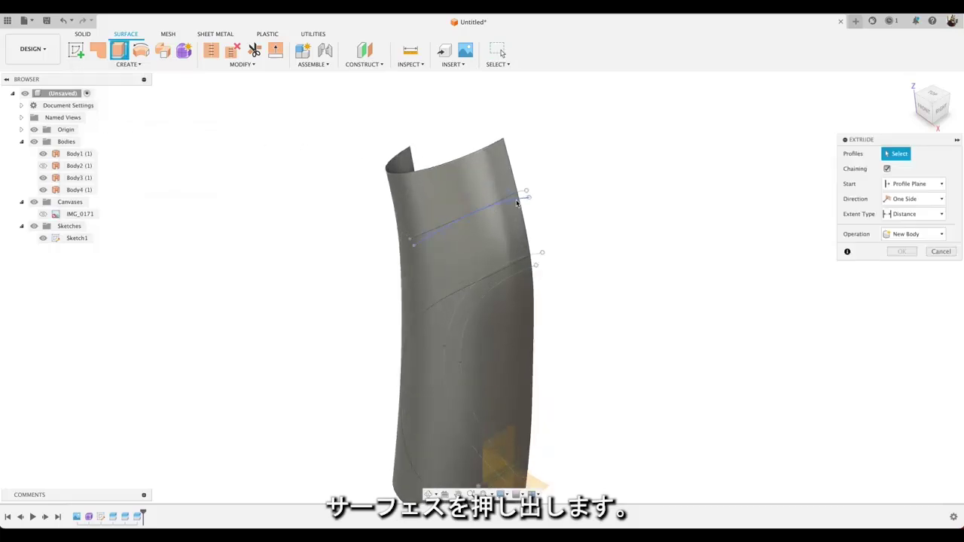
# Extrude the top spline and grip curve -75 mm into surfaces Body5 and Body6.
pyautogui.click(517, 204)
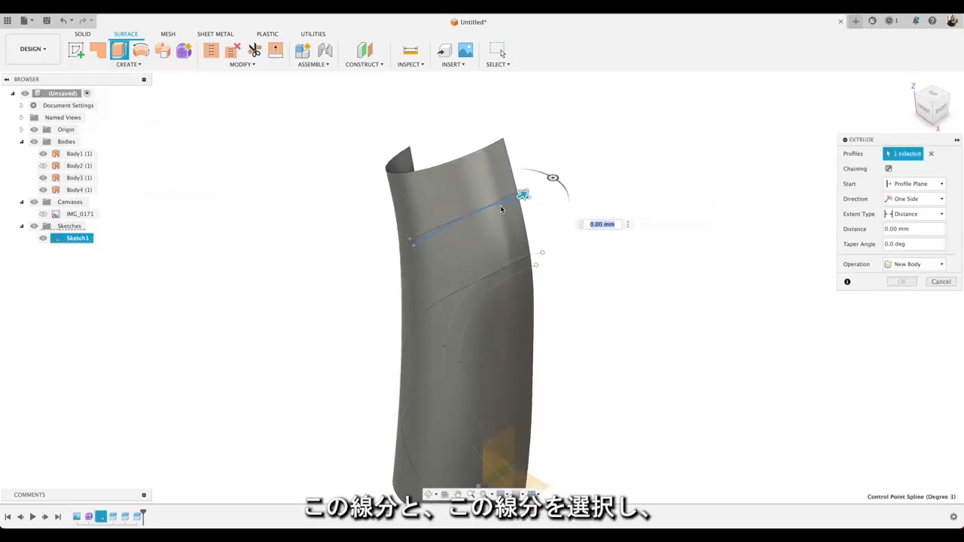
pyautogui.click(515, 275)
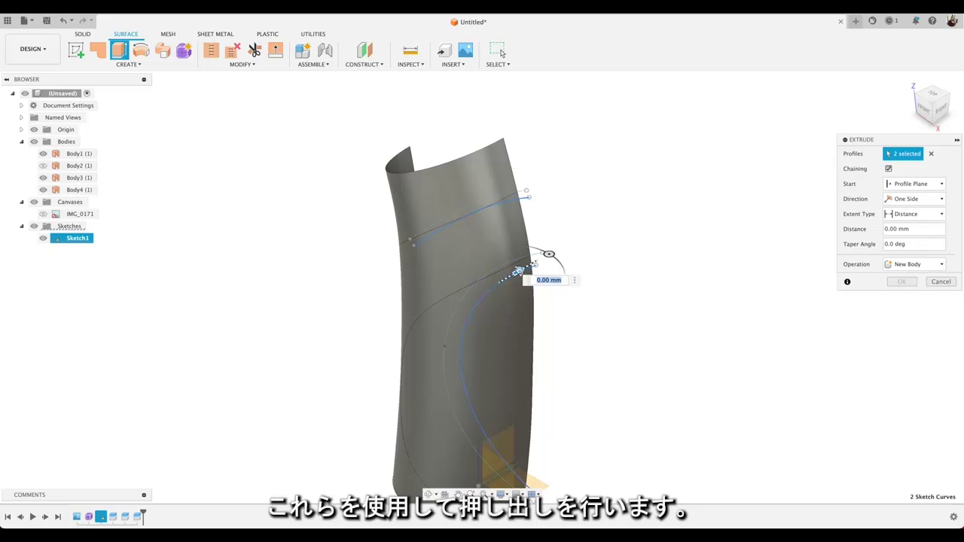
pyautogui.moveTo(518, 271); pyautogui.dragTo(404, 338)
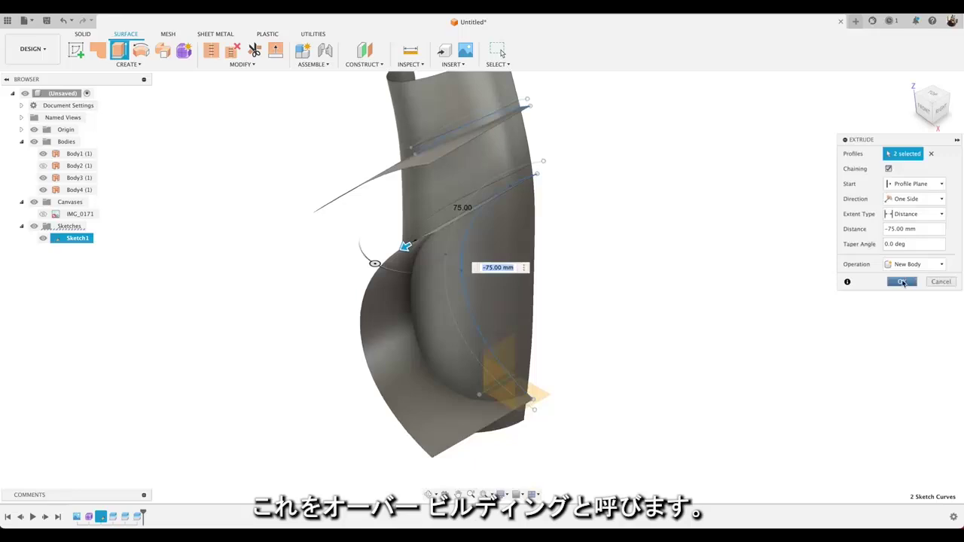
pyautogui.click(903, 282)
pyautogui.moveTo(623, 305)
pyautogui.keyDown('shift'); pyautogui.mouseDown(button='middle')
pyautogui.moveTo(630, 295)
pyautogui.moveTo(623, 302)
pyautogui.mouseUp(button='middle'); pyautogui.keyUp('shift')
pyautogui.moveTo(614, 226); pyautogui.dragTo(611, 242, button='middle')
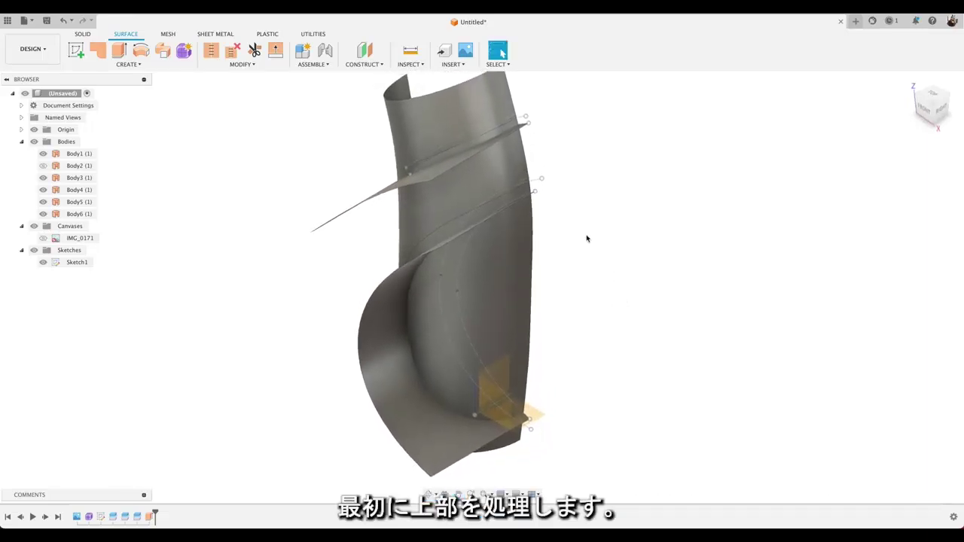
pyautogui.click(239, 65)
# Trim the lid-groove strip out of the bottle using the thin Body5 surface.
pyautogui.click(231, 107)
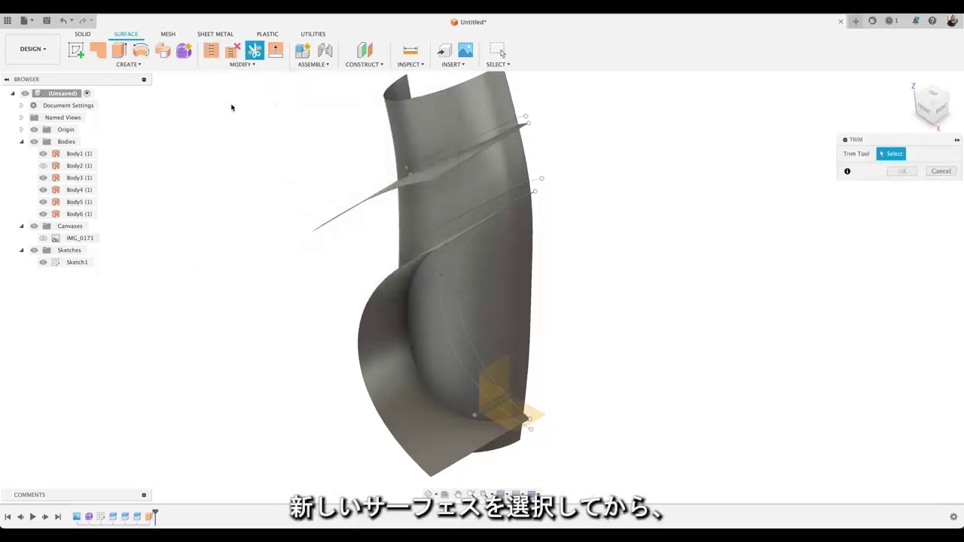
pyautogui.click(431, 178)
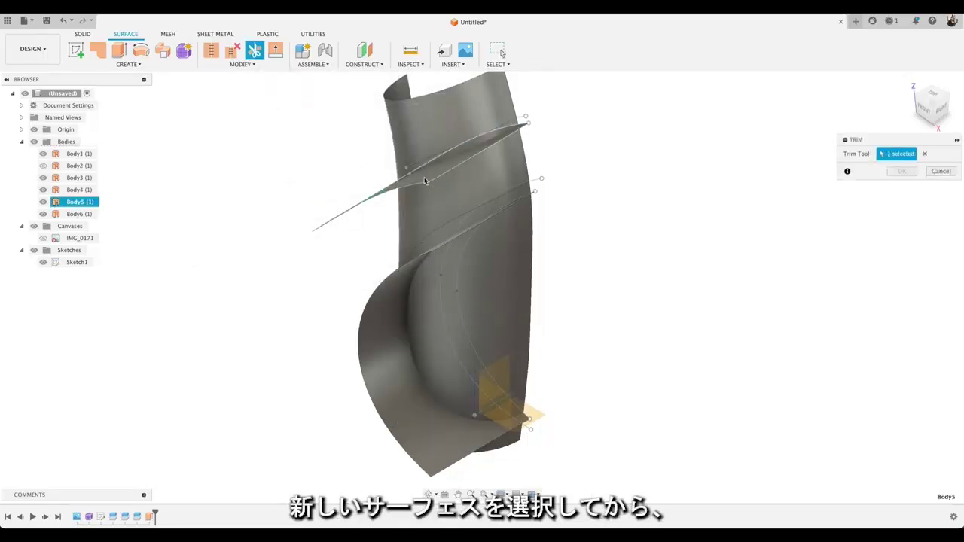
pyautogui.click(517, 125)
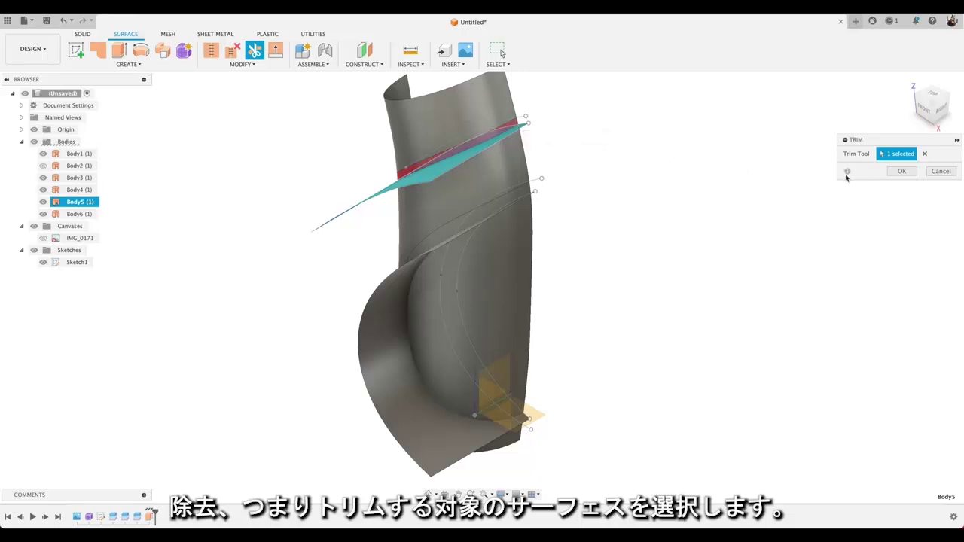
pyautogui.click(890, 173)
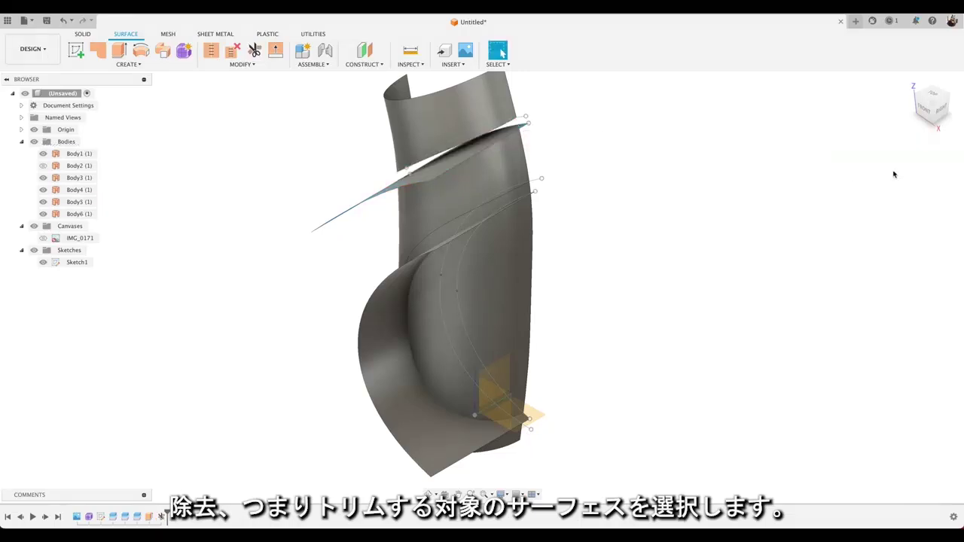
pyautogui.click(928, 111)
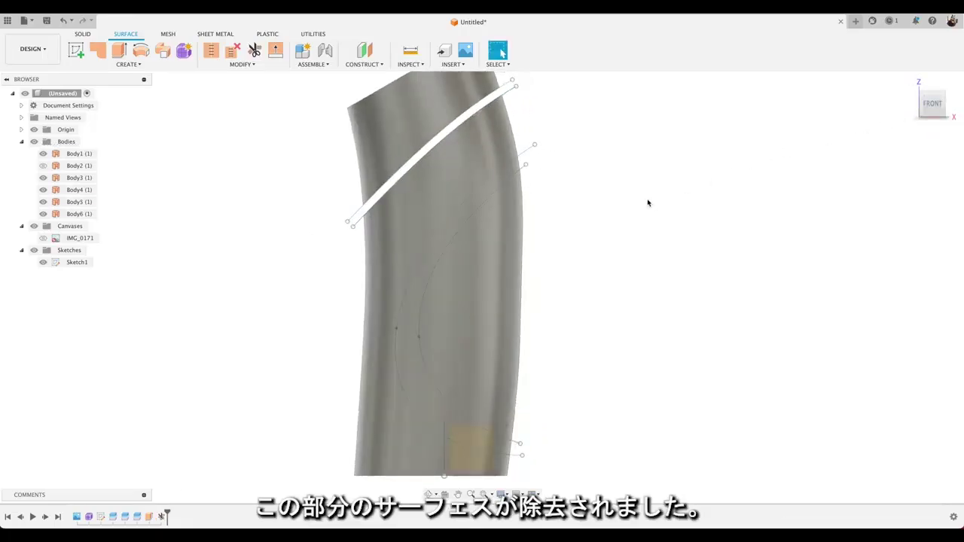
pyautogui.click(925, 95)
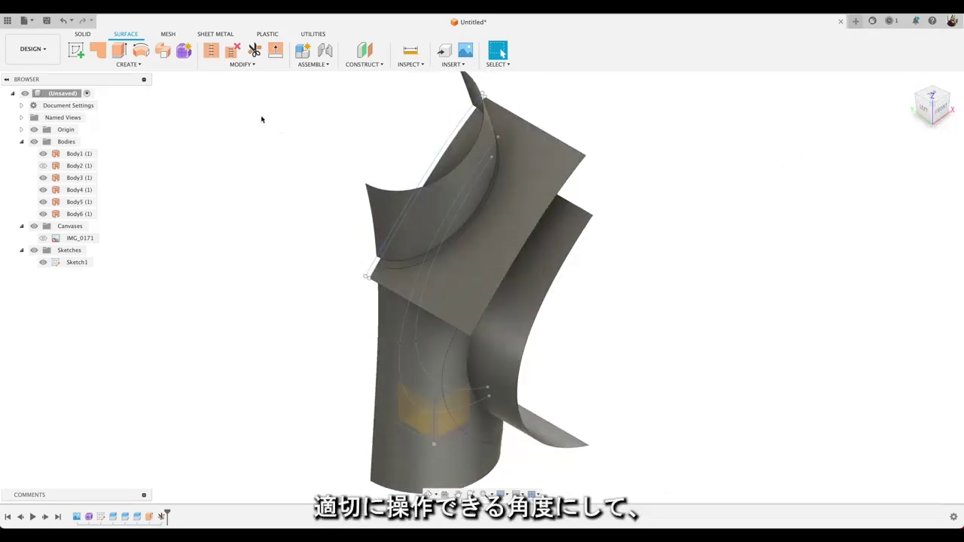
# Trim the grip opening out of the bottle using the curved Body6 surface.
pyautogui.click(241, 64)
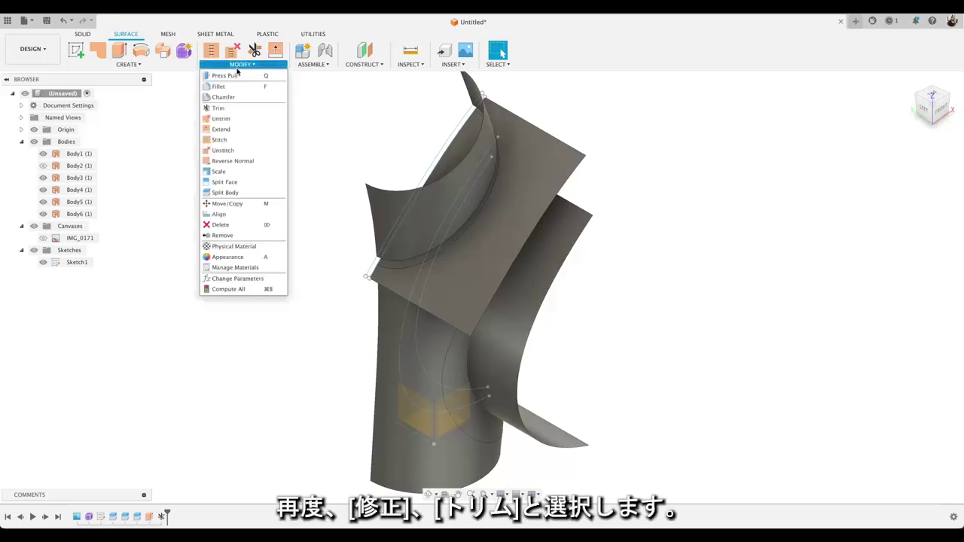
pyautogui.click(230, 108)
pyautogui.click(518, 318)
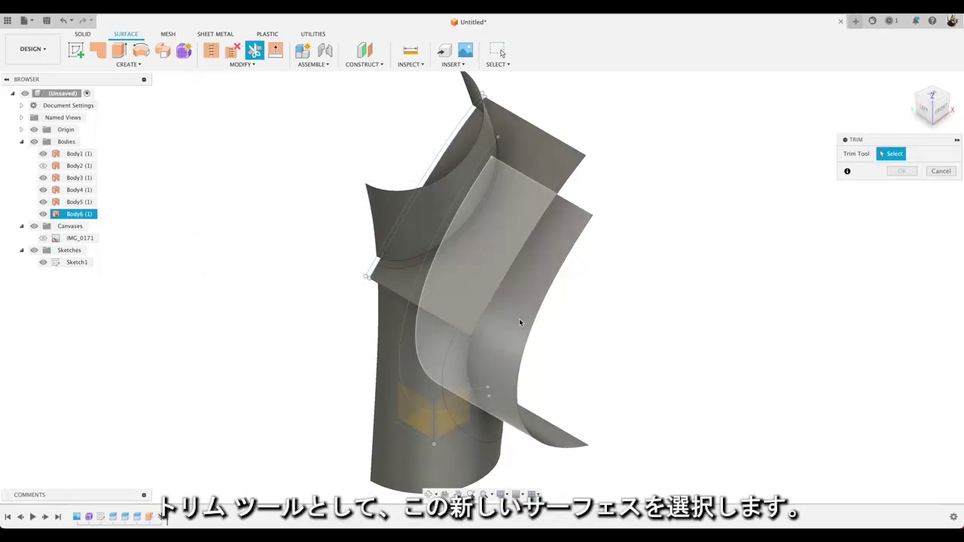
pyautogui.click(478, 425)
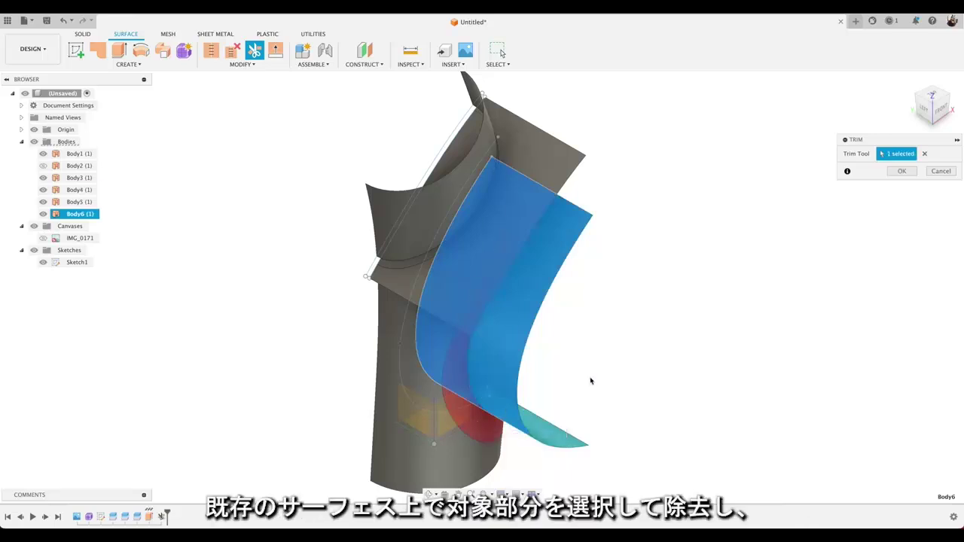
pyautogui.click(899, 171)
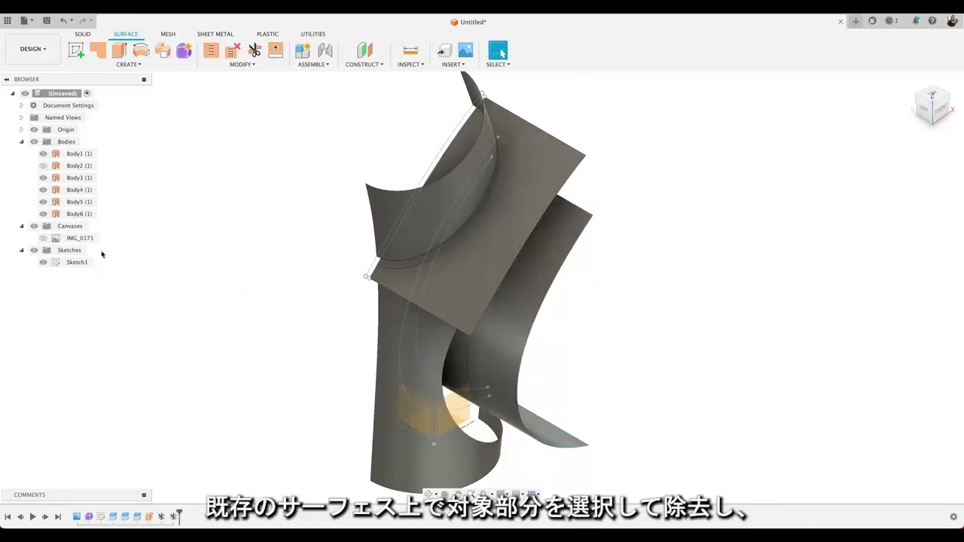
# Hide cutting surfaces Body6 and Body5 and view the model from the front.
pyautogui.click(43, 214)
pyautogui.click(42, 204)
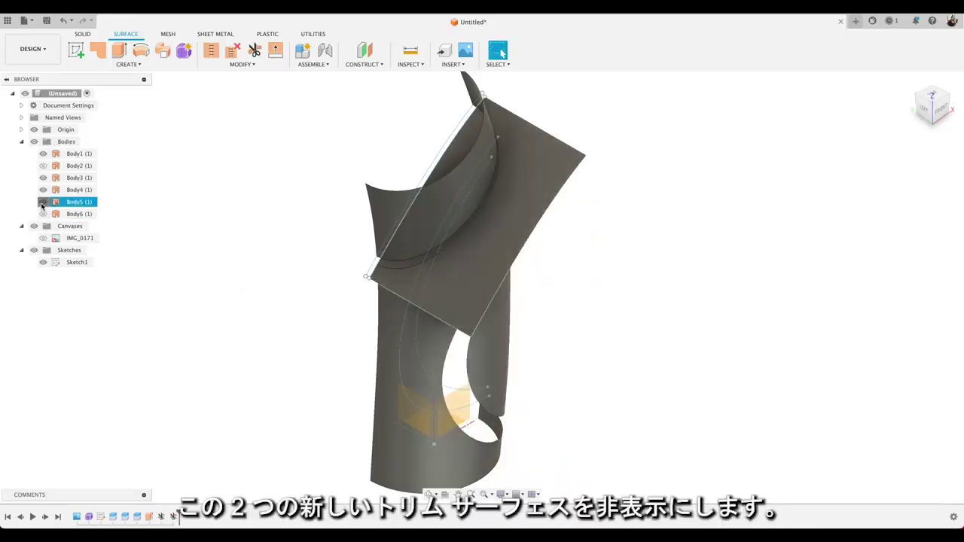
pyautogui.click(42, 203)
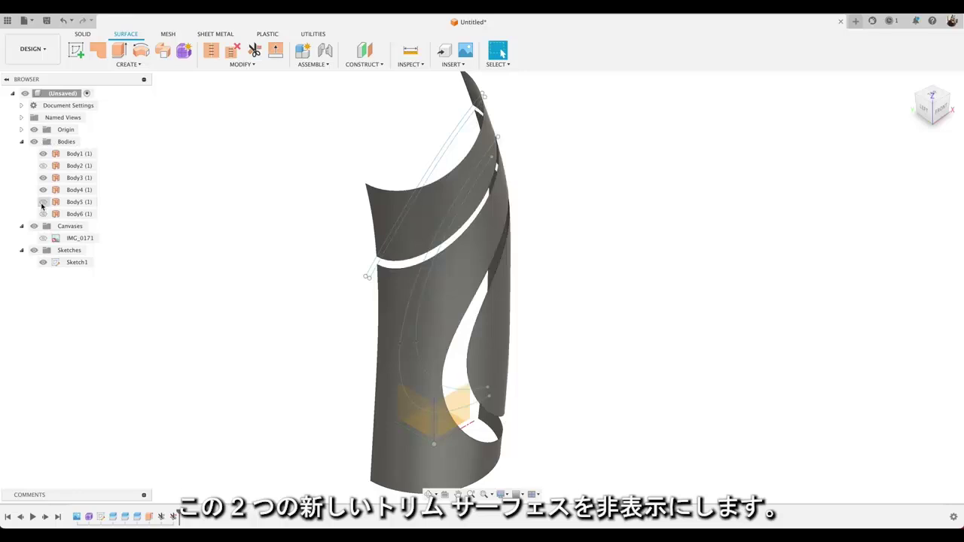
pyautogui.click(939, 113)
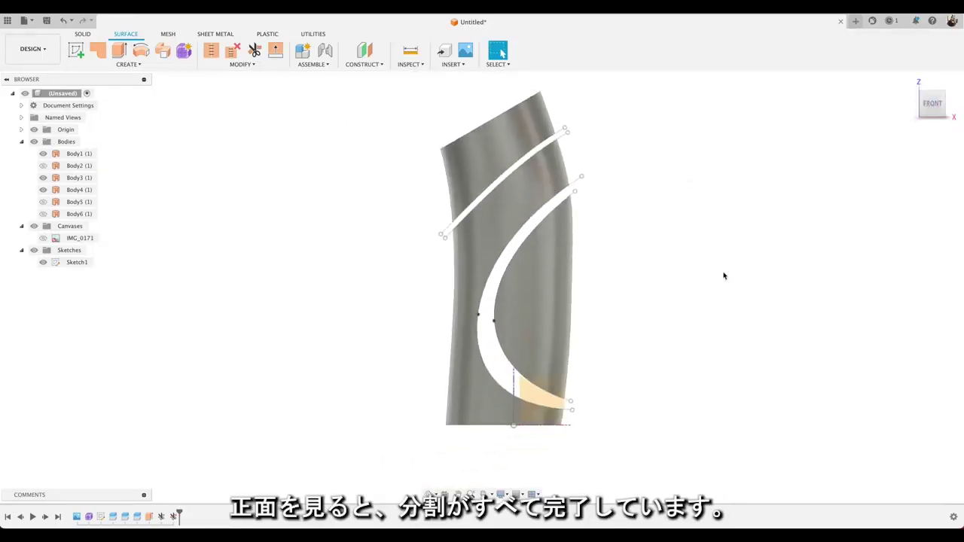
# Hide Sketch1 and offset the grip face -5 mm to create surface Body7.
pyautogui.moveTo(721, 271); pyautogui.dragTo(666, 279, button='middle')
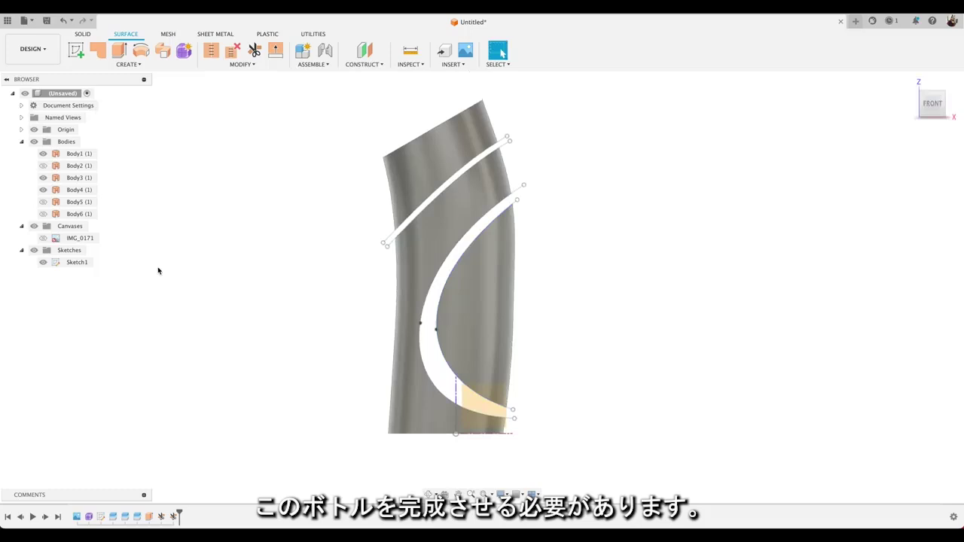
pyautogui.click(43, 262)
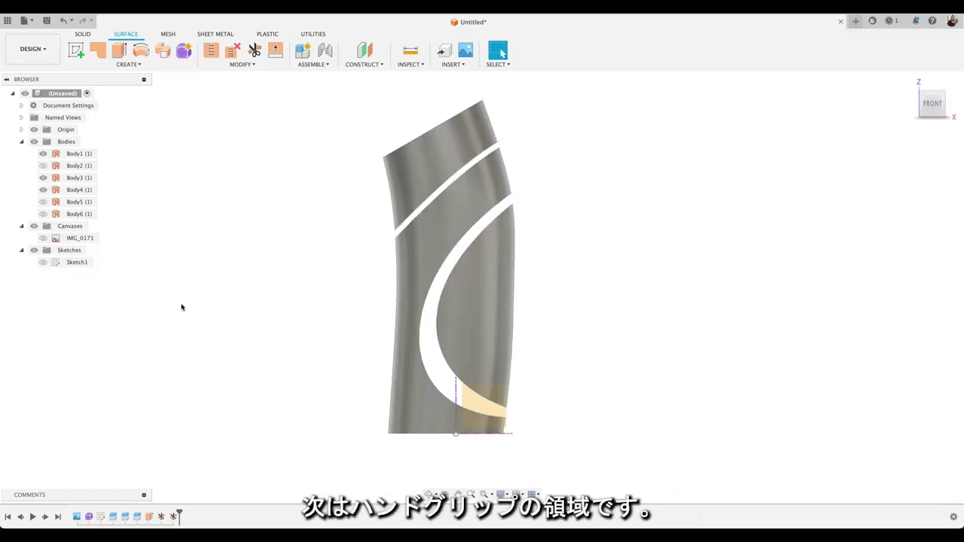
pyautogui.click(238, 65)
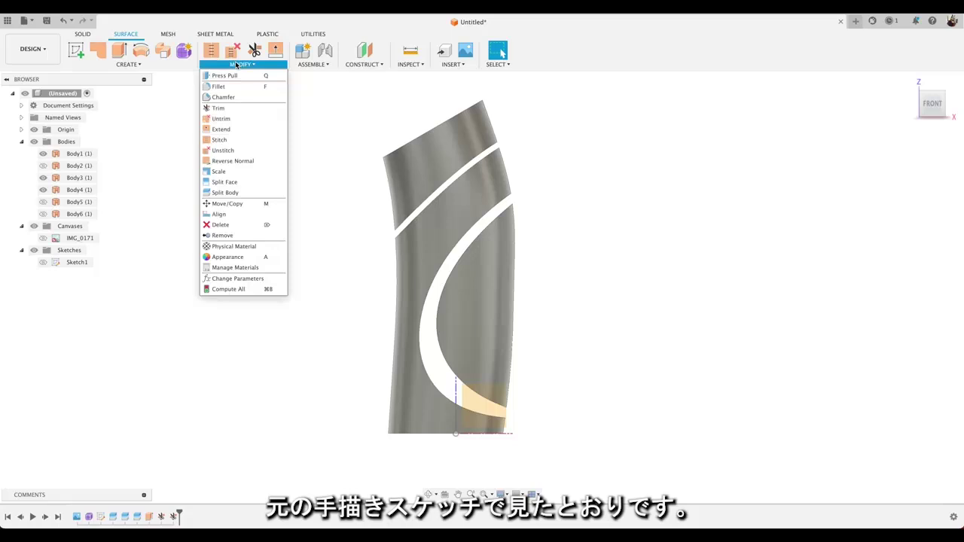
pyautogui.click(159, 66)
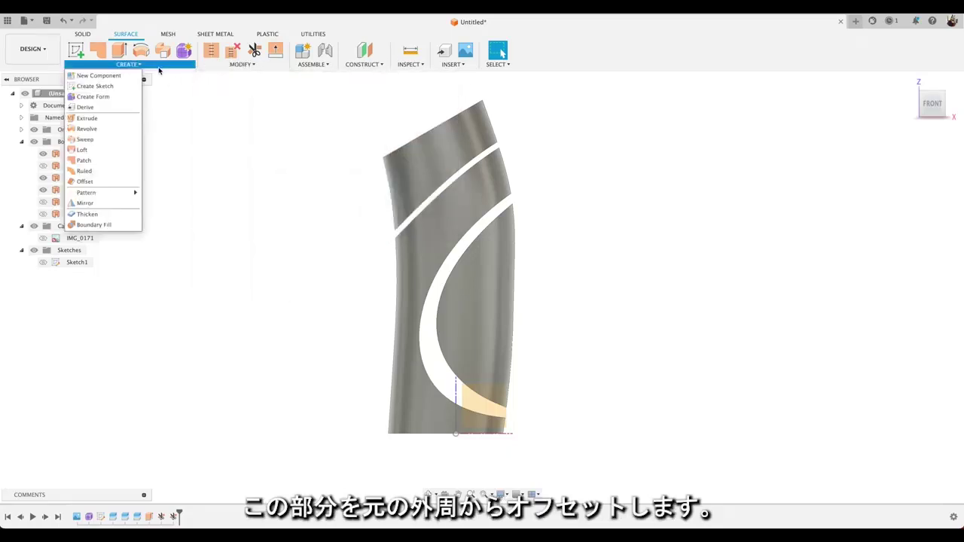
pyautogui.click(113, 182)
pyautogui.click(463, 303)
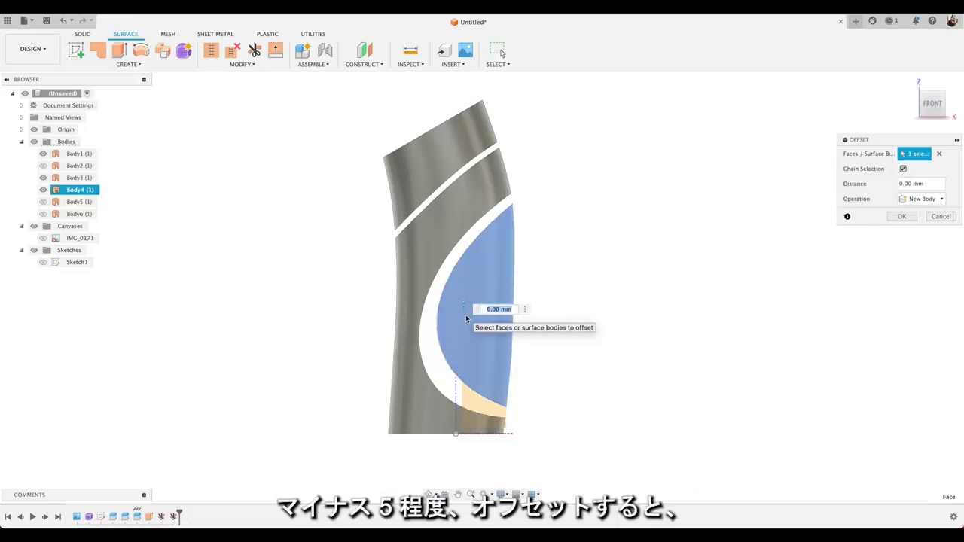
pyautogui.write('-5')
pyautogui.press('Return')
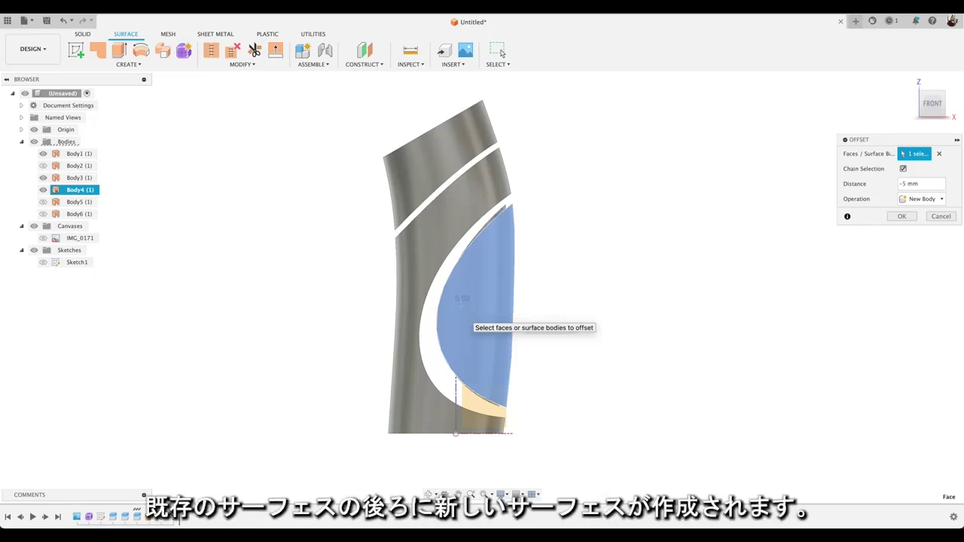
pyautogui.press('Return')
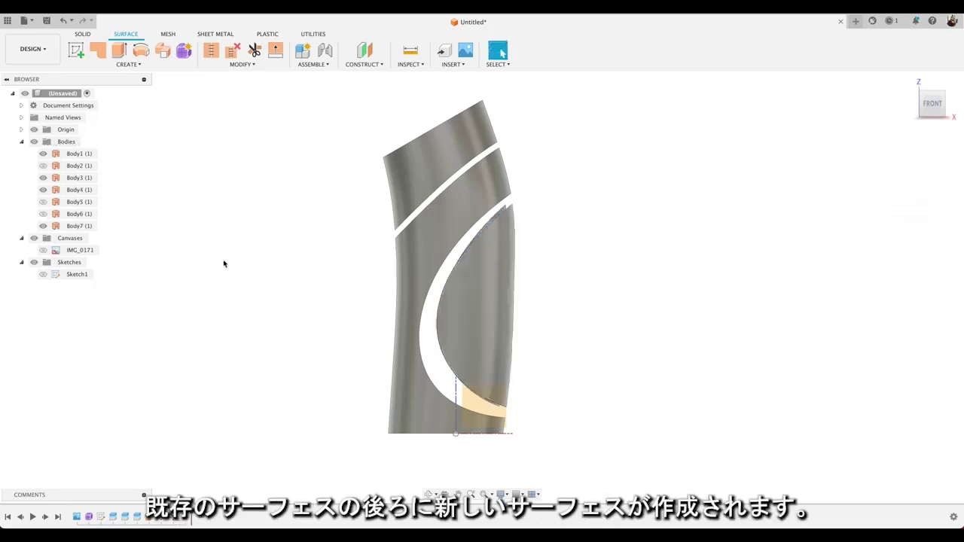
# Hide the original grip surface Body4, briefly toggling the reference drawing for comparison.
pyautogui.click(42, 189)
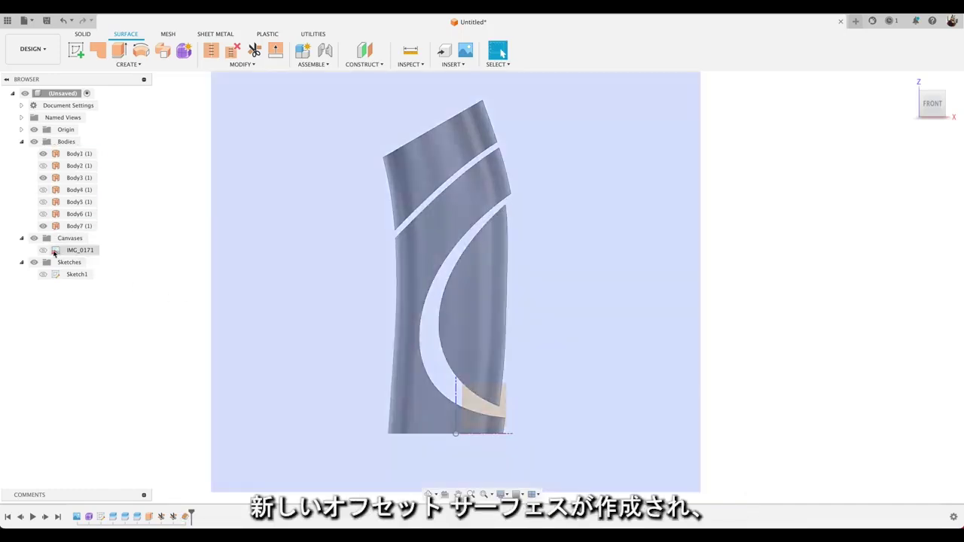
pyautogui.click(43, 251)
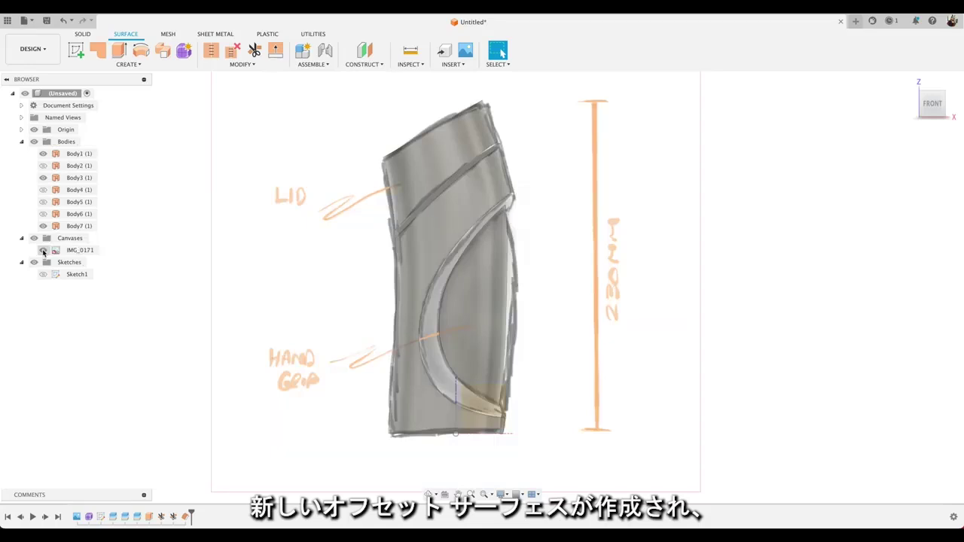
pyautogui.click(43, 251)
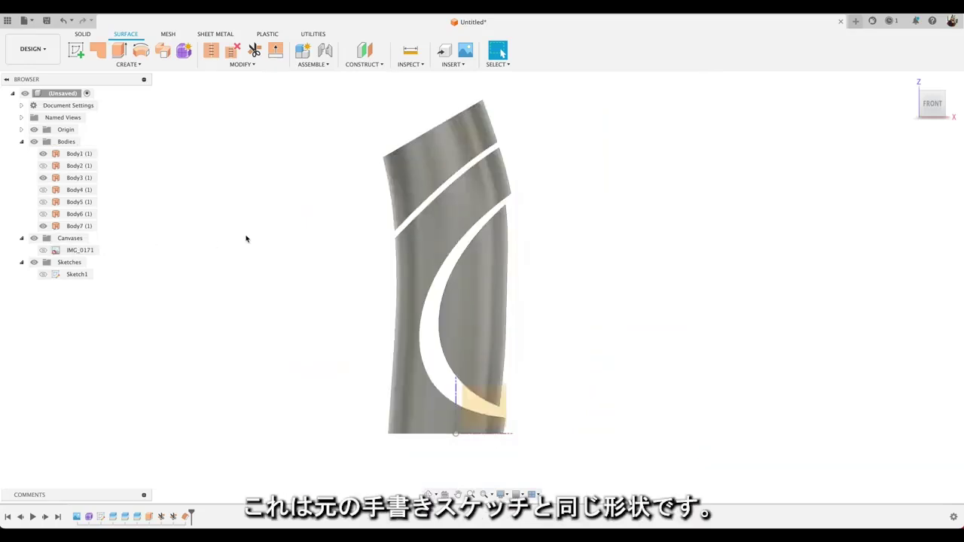
pyautogui.click(245, 64)
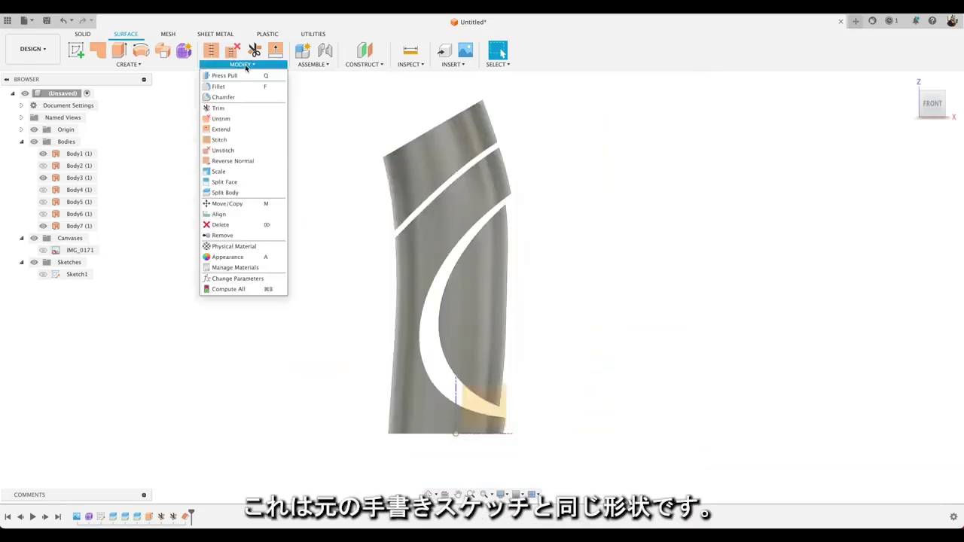
pyautogui.click(244, 130)
# Extend Body7's free edge 30 mm behind the bottle surface, checking isometric and front views.
pyautogui.click(443, 280)
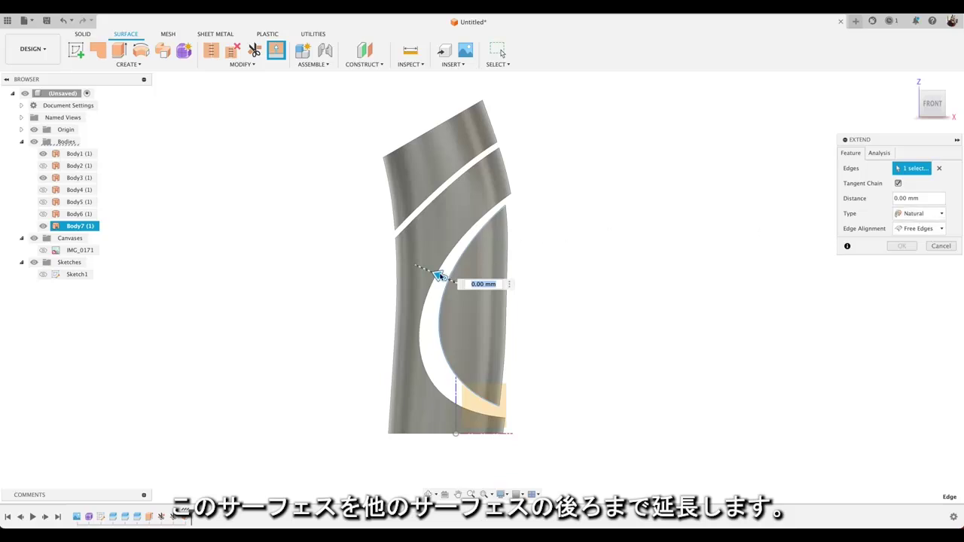
pyautogui.moveTo(439, 276); pyautogui.dragTo(405, 261)
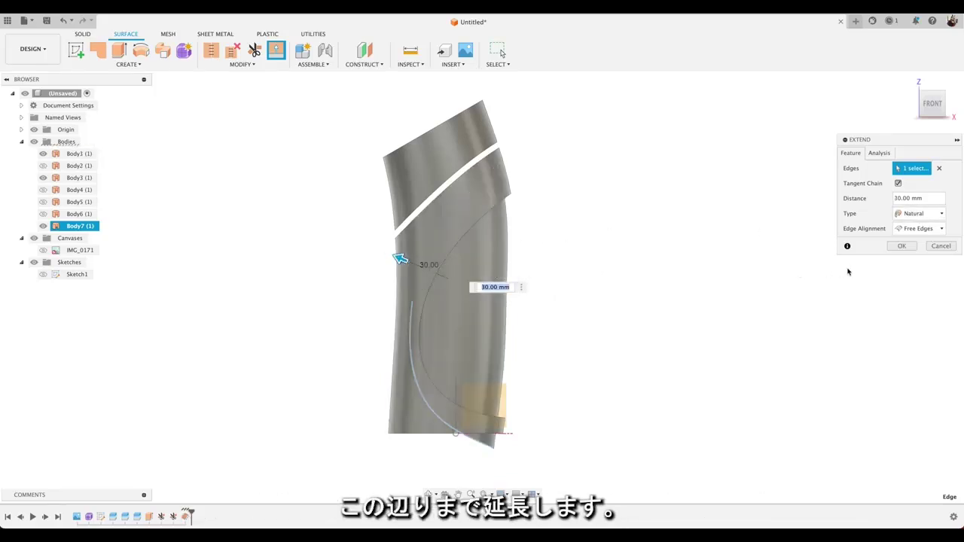
pyautogui.click(902, 246)
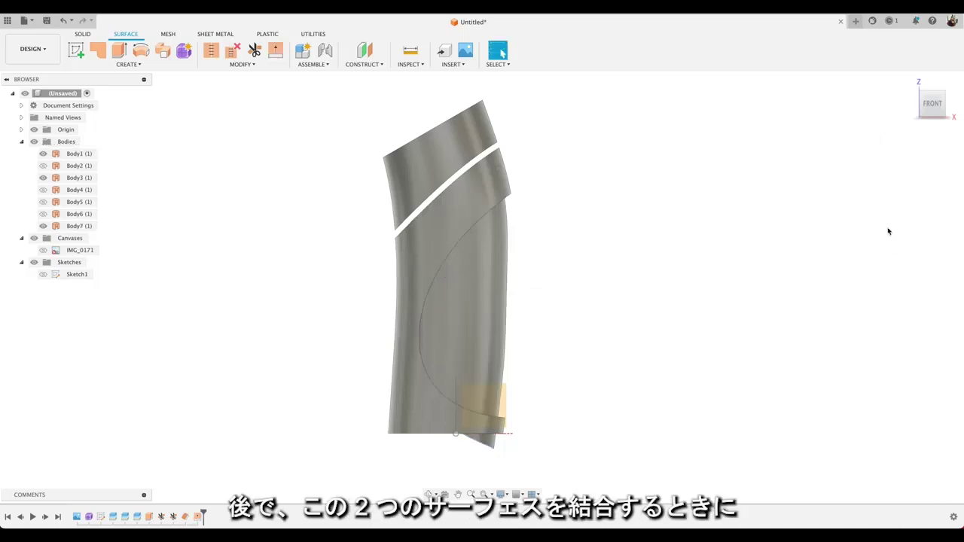
pyautogui.click(943, 94)
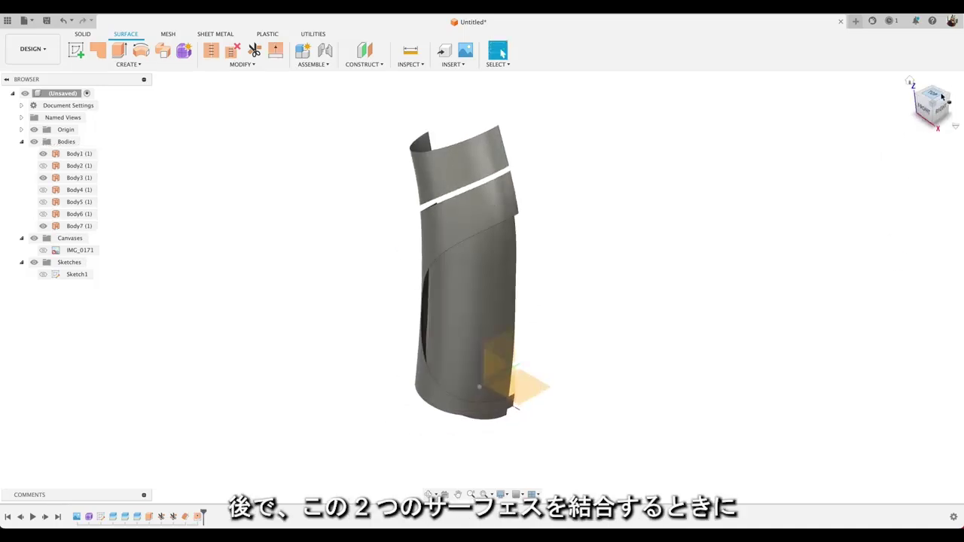
pyautogui.click(923, 110)
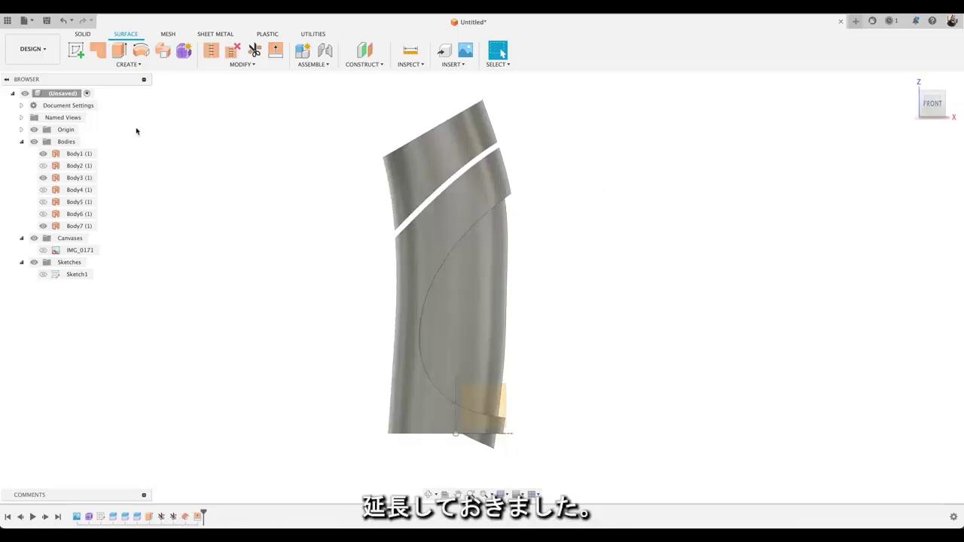
# Start a front-plane sketch and intersect-project three vertices at the bottle's upper right edge.
pyautogui.click(83, 58)
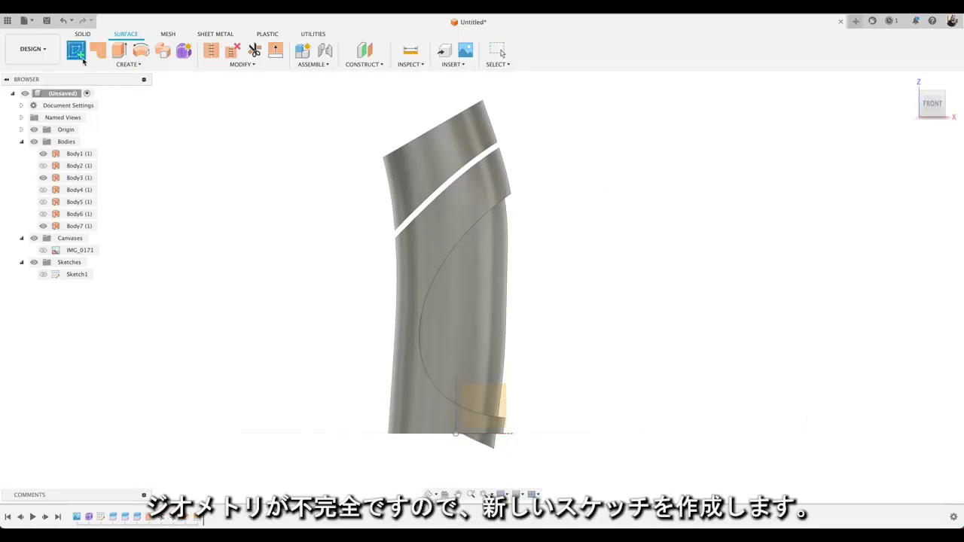
pyautogui.click(503, 407)
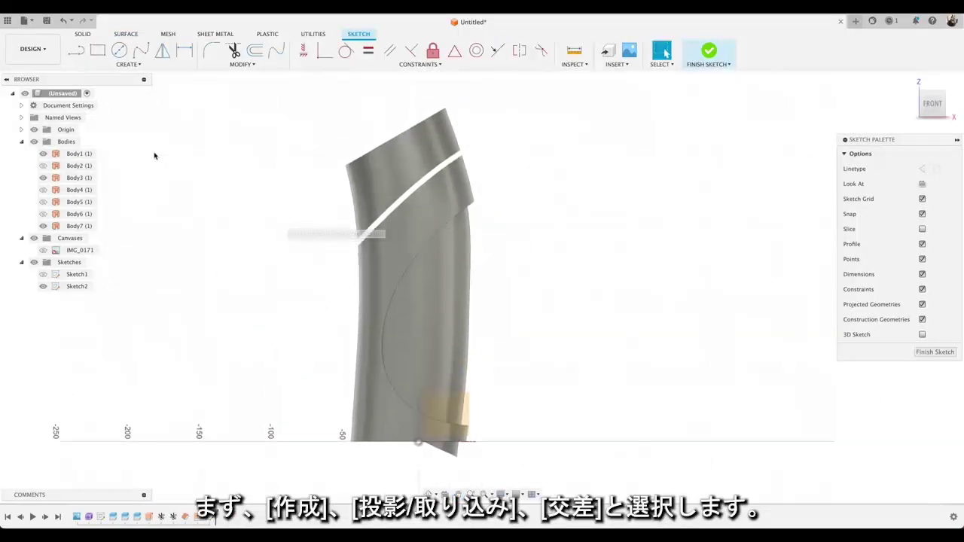
pyautogui.click(128, 64)
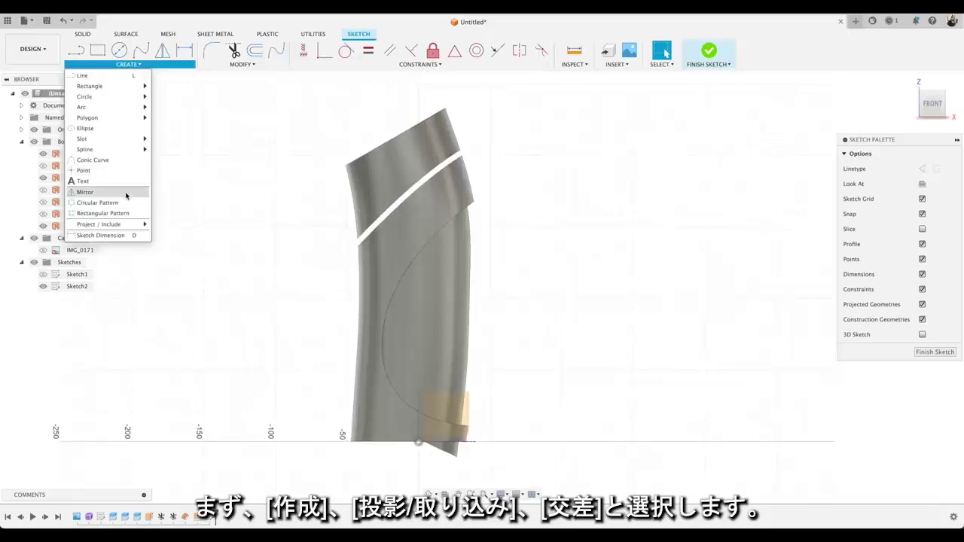
pyautogui.moveTo(122, 226)
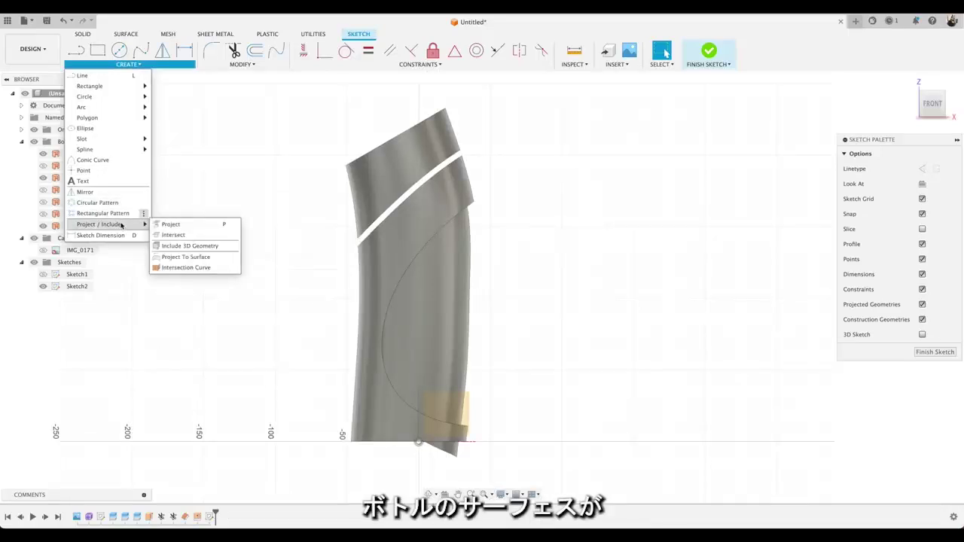
pyautogui.click(166, 234)
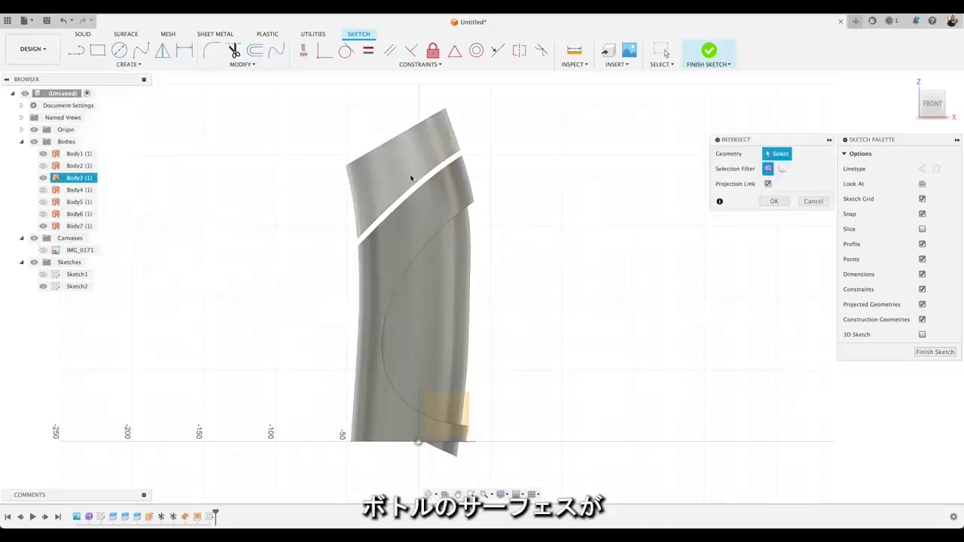
pyautogui.click(461, 153)
pyautogui.click(461, 153)
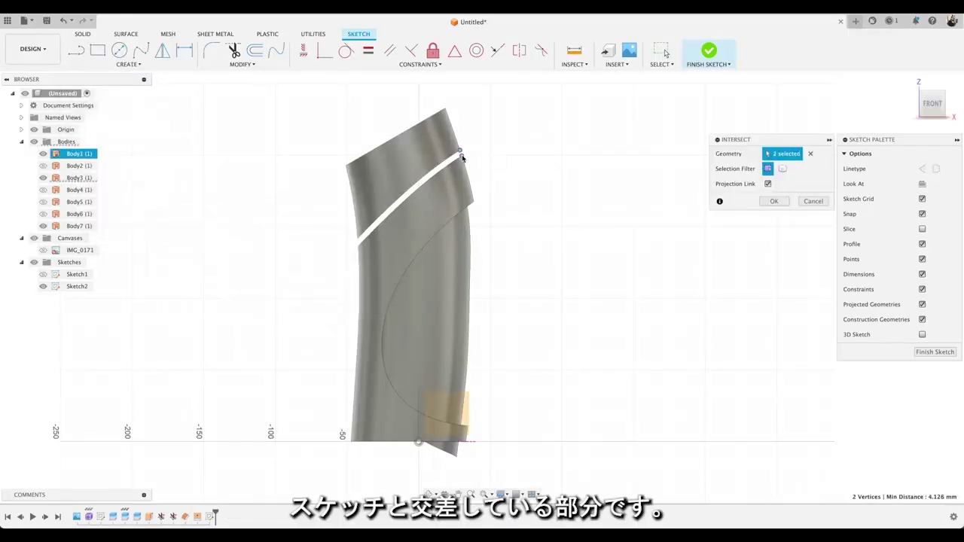
pyautogui.click(473, 201)
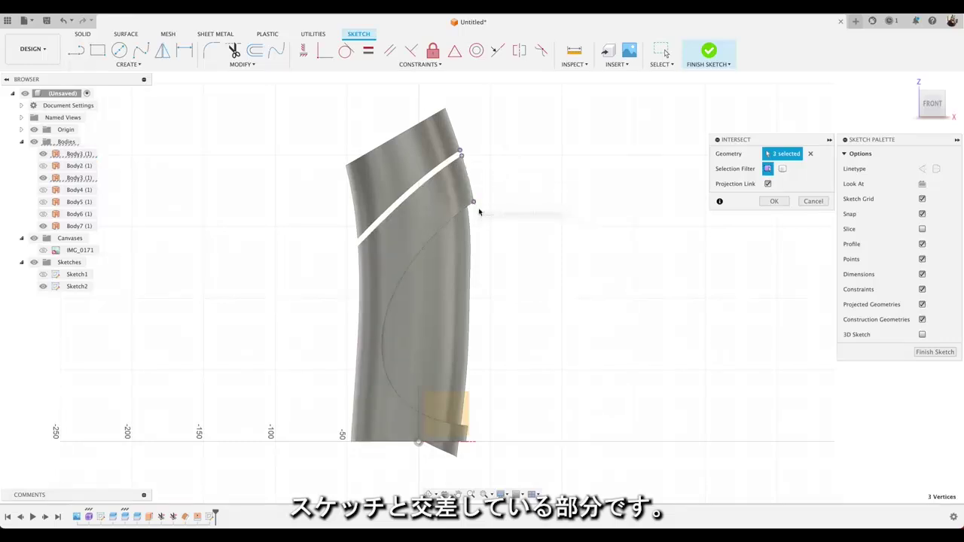
pyautogui.click(774, 202)
# Draw a small three-point arc bridging the upper projected points across the lid groove gap.
pyautogui.scroll(8, 467, 145)
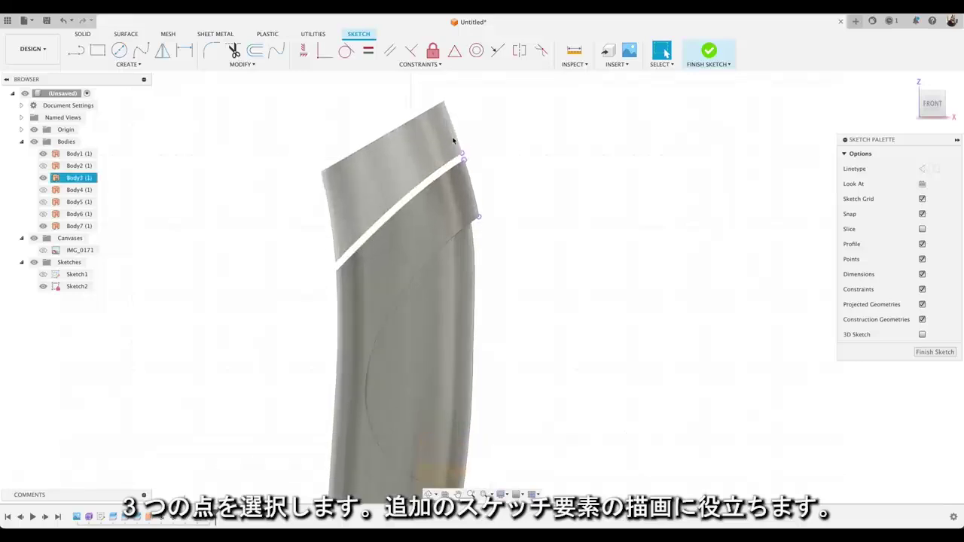
pyautogui.scroll(2, 461, 147)
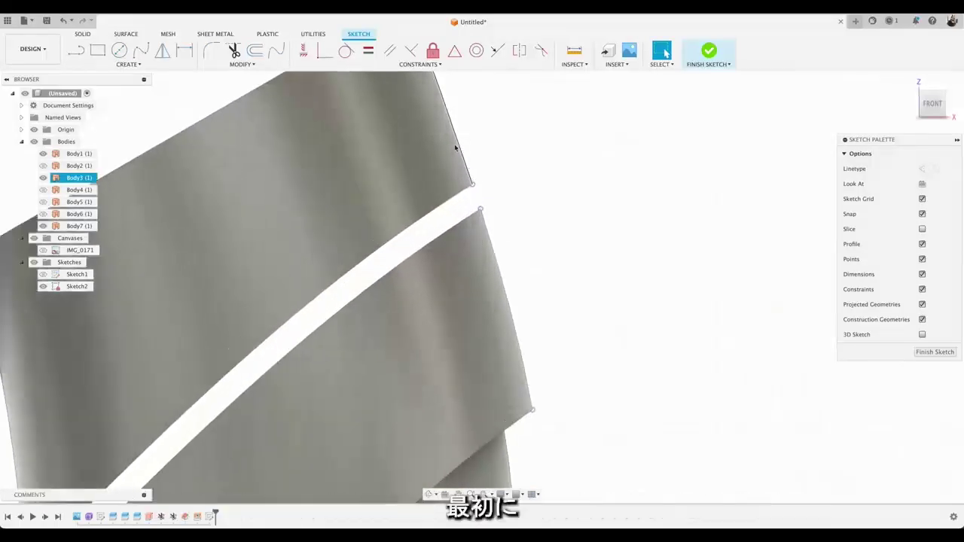
pyautogui.click(130, 64)
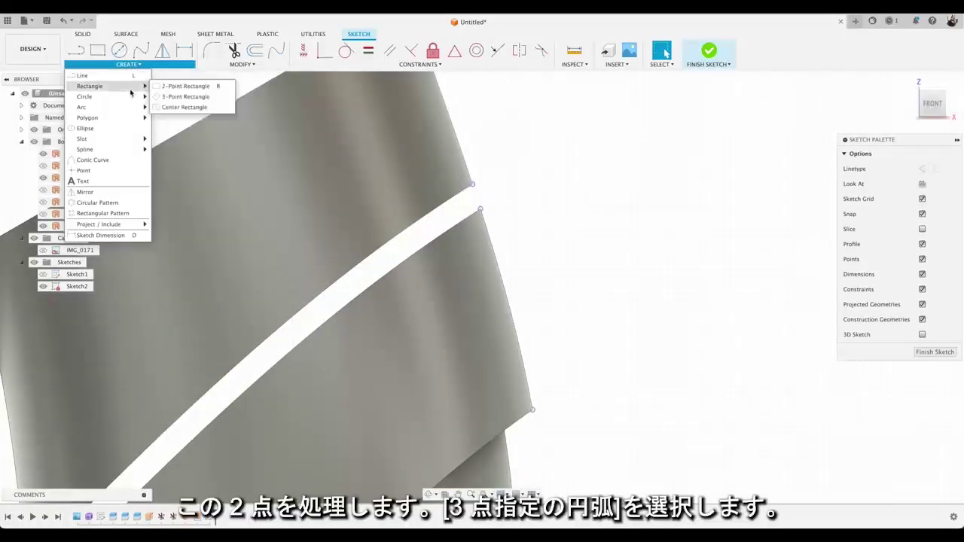
pyautogui.click(166, 109)
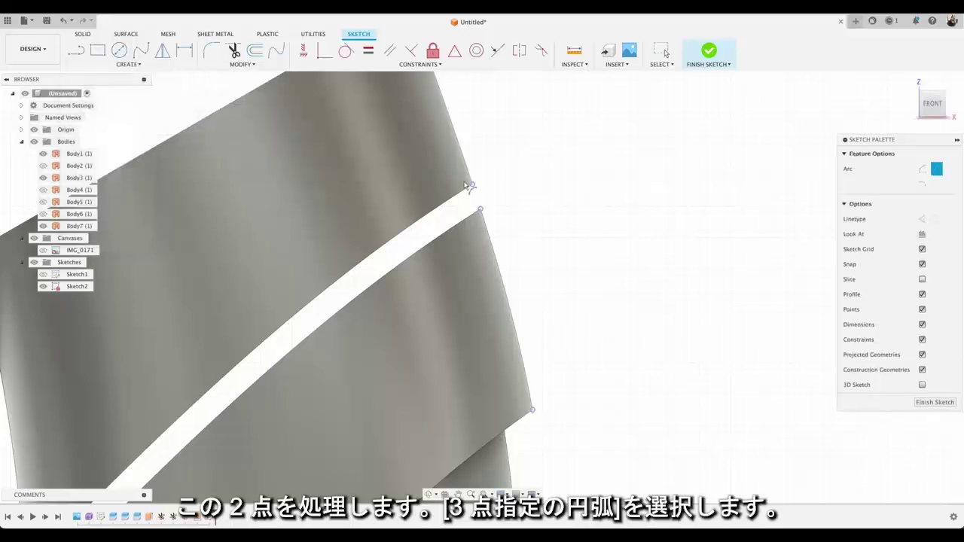
pyautogui.click(473, 185)
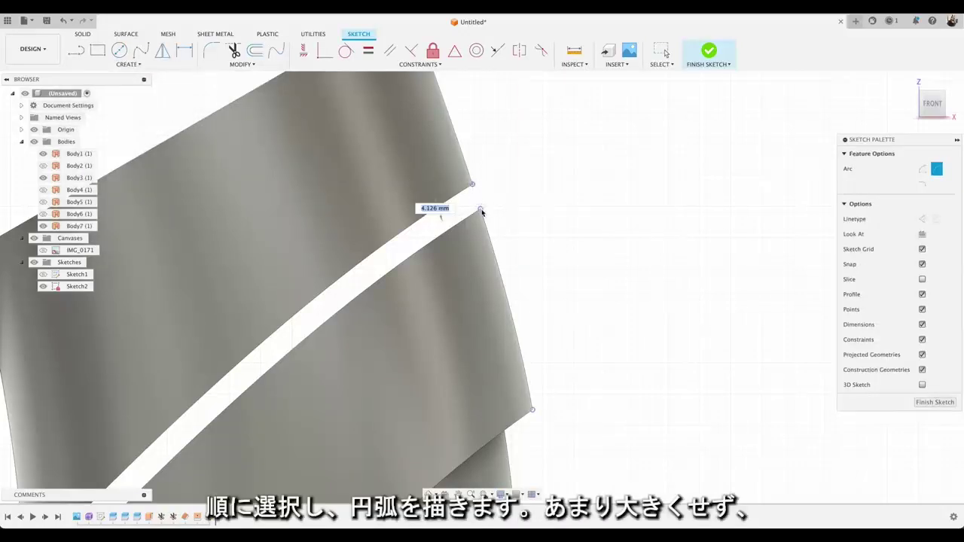
pyautogui.click(480, 210)
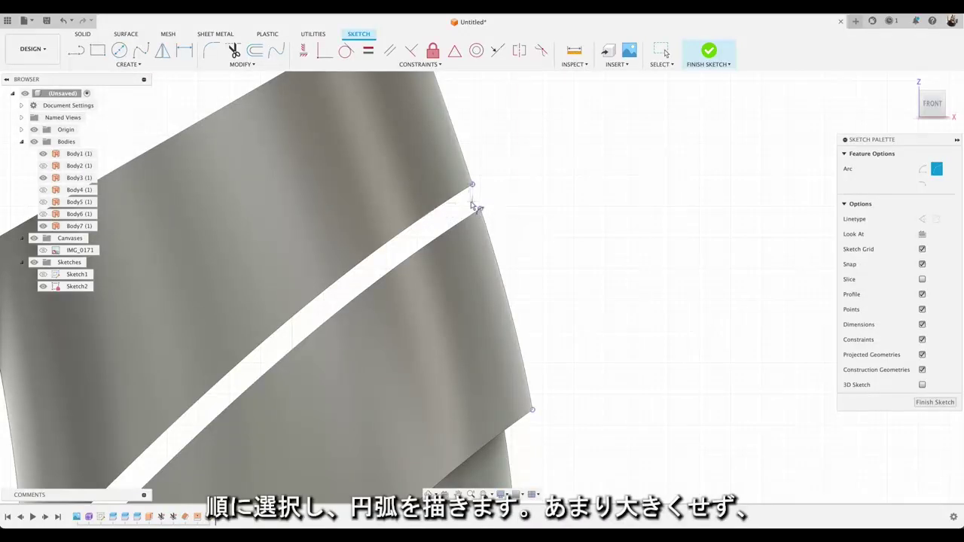
pyautogui.click(473, 207)
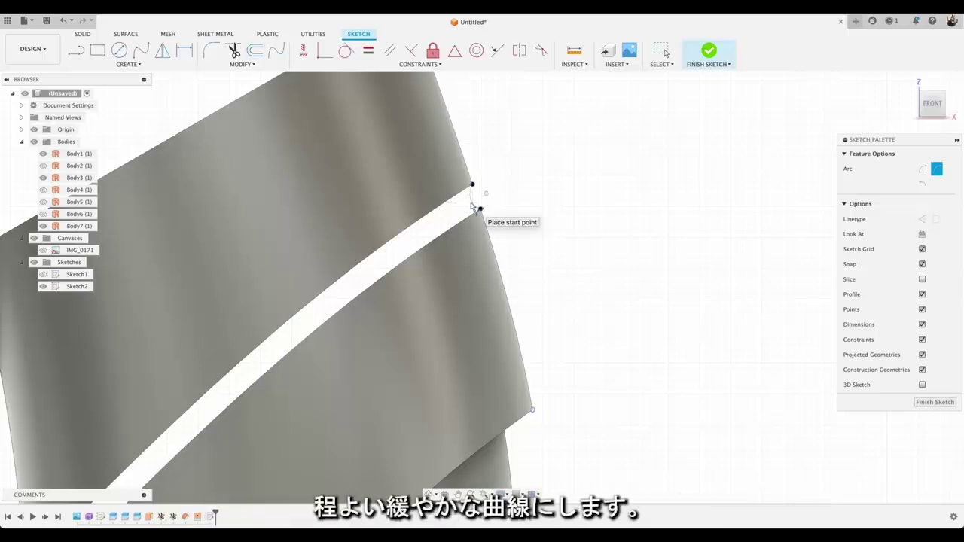
pyautogui.scroll(-6, 474, 207)
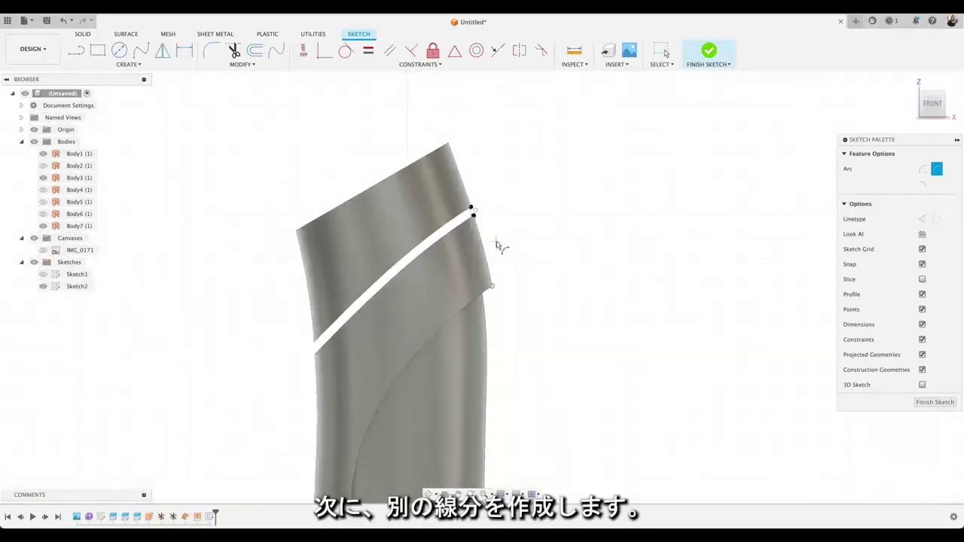
# Add a short line from the right-edge sketch point, then finish the sketch.
pyautogui.press('Escape')
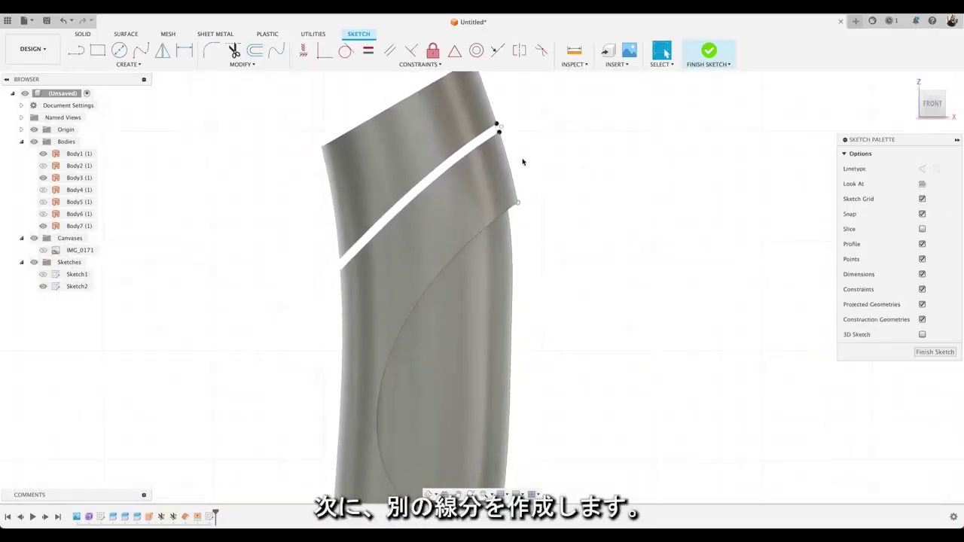
pyautogui.click(76, 51)
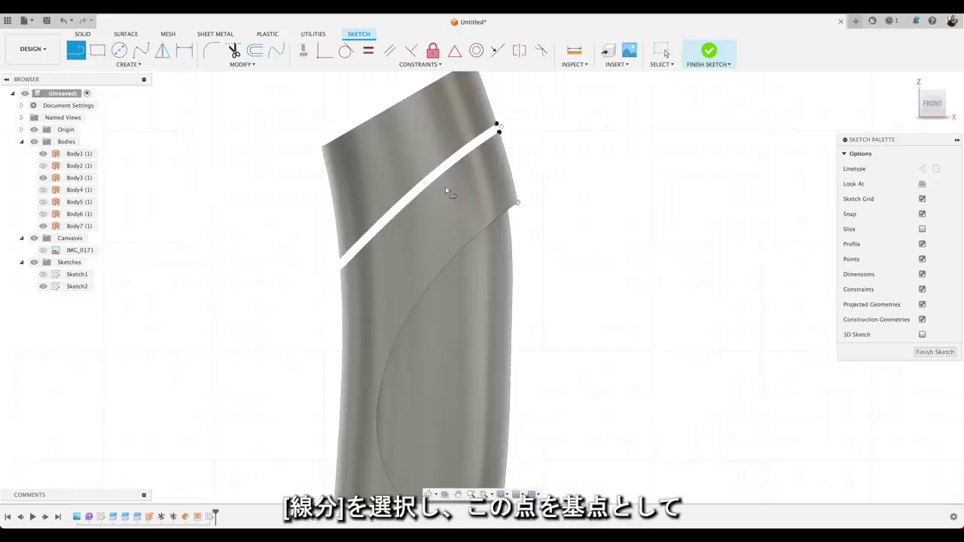
pyautogui.click(518, 202)
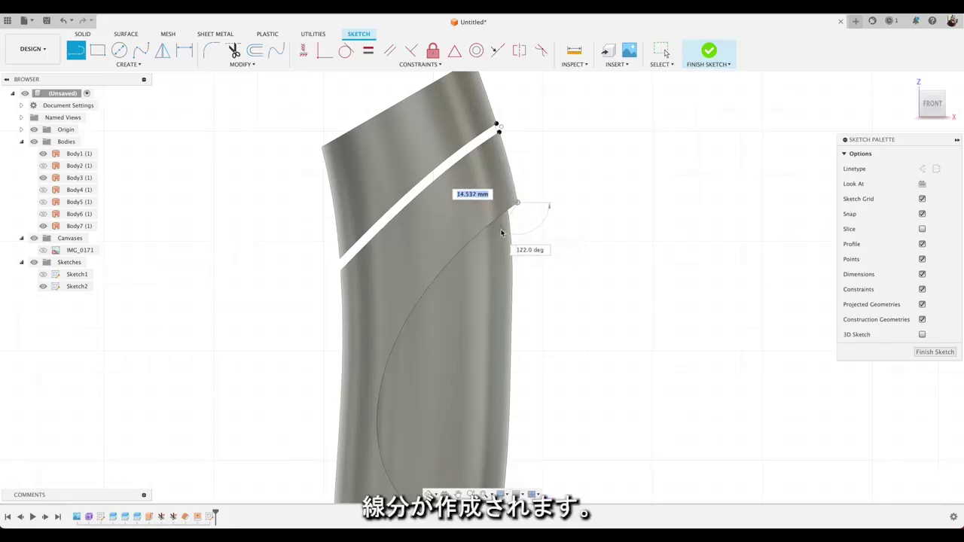
pyautogui.press('Escape')
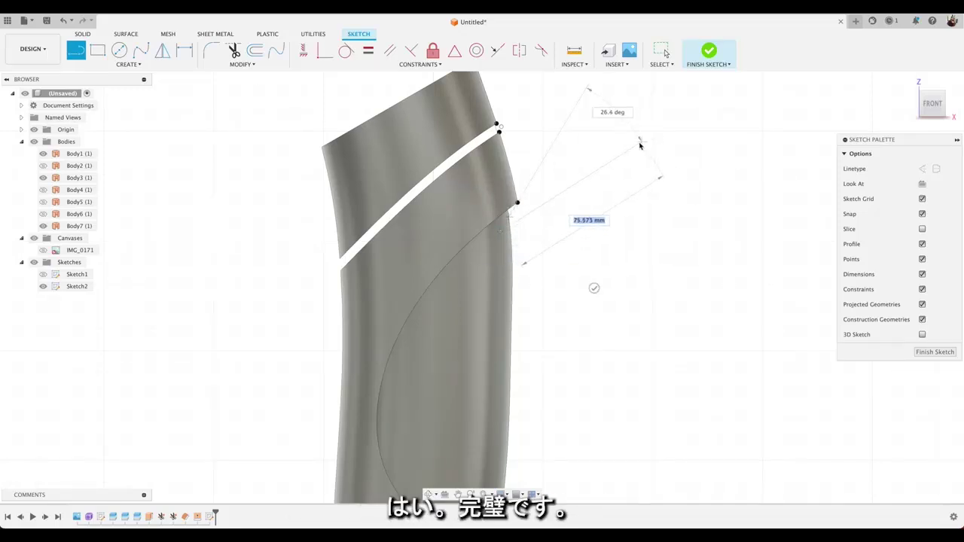
pyautogui.press('Escape')
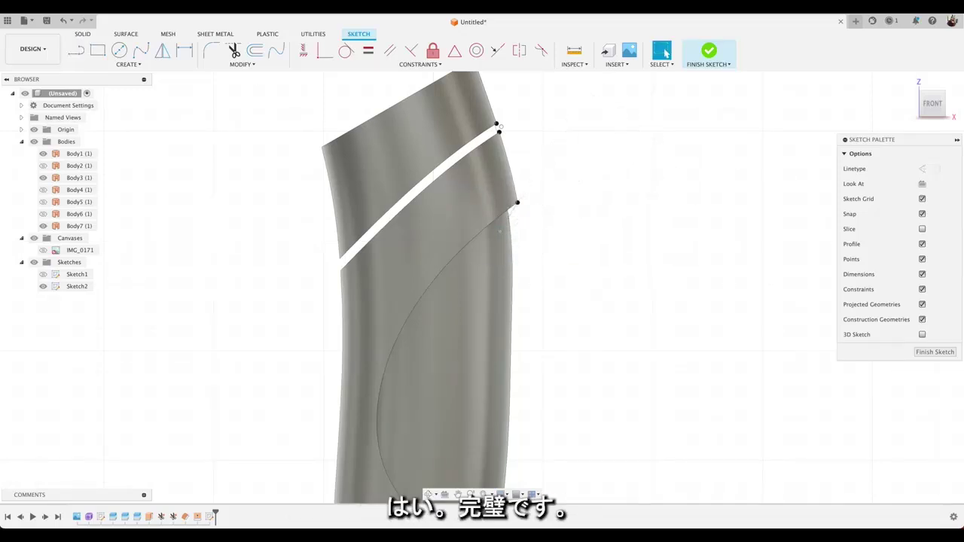
pyautogui.click(701, 63)
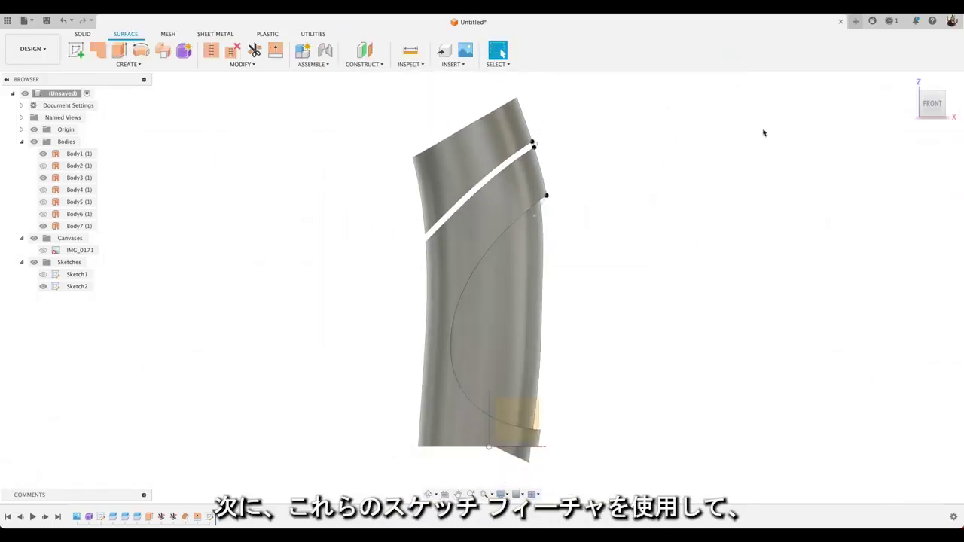
# Sweep the small sketched curve along the grip recess edge as a single-path surface, creating Body8.
pyautogui.moveTo(954, 96)
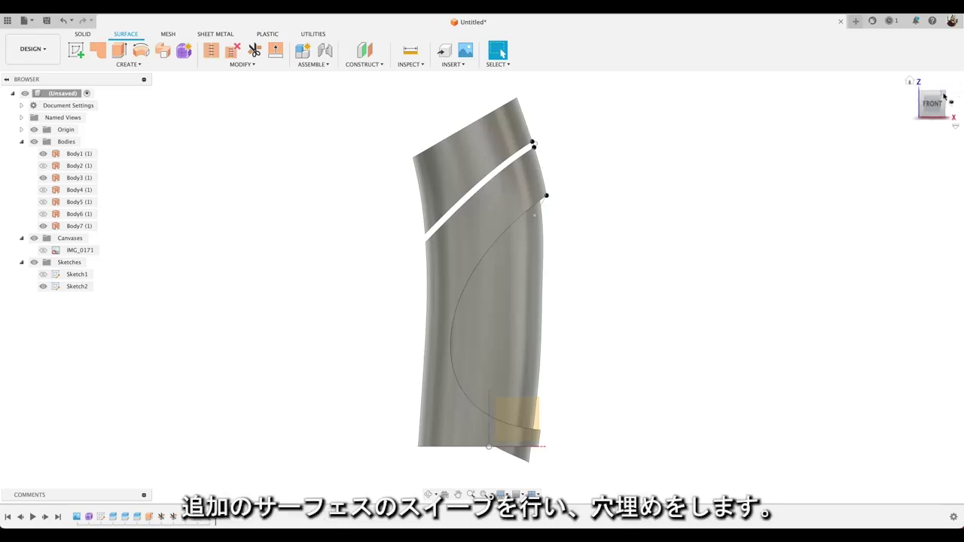
pyautogui.click(944, 96)
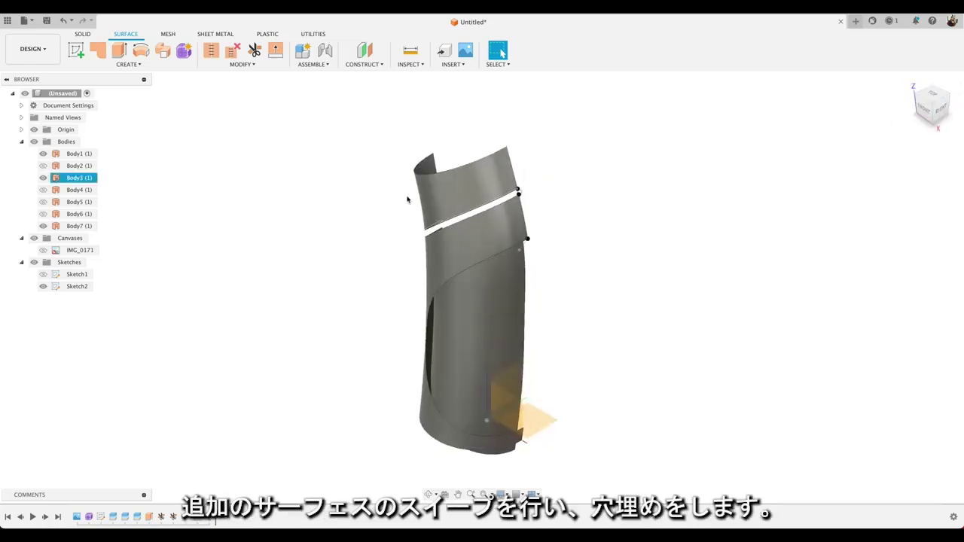
pyautogui.click(130, 66)
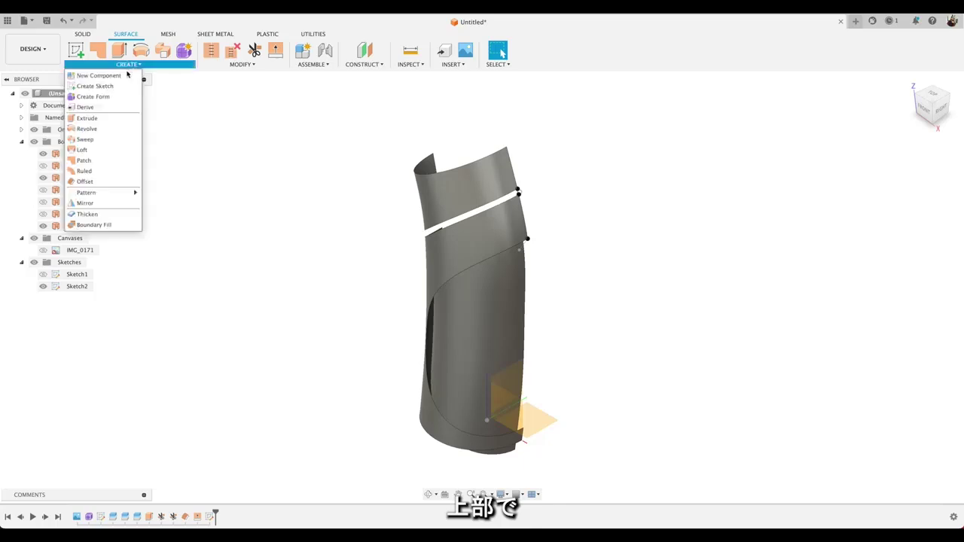
pyautogui.click(99, 139)
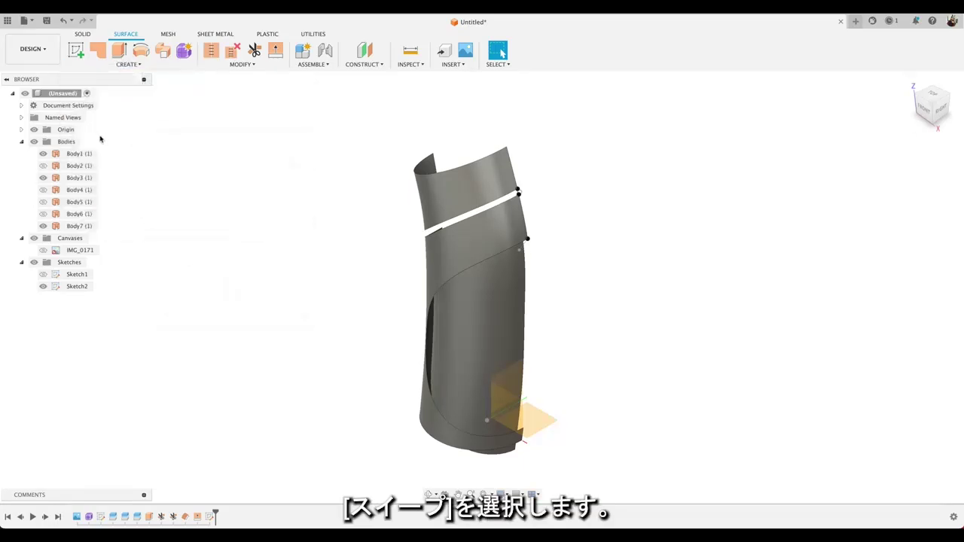
pyautogui.click(525, 247)
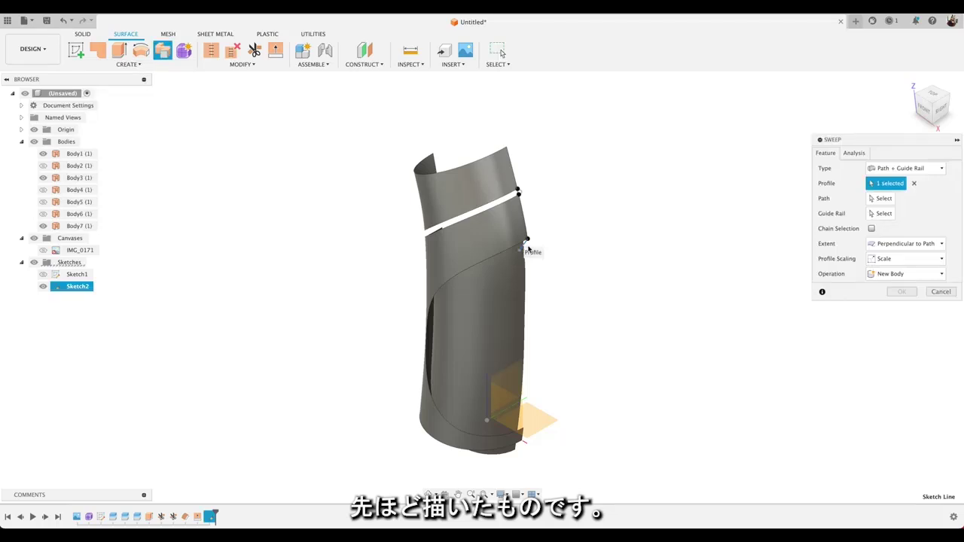
pyautogui.click(913, 170)
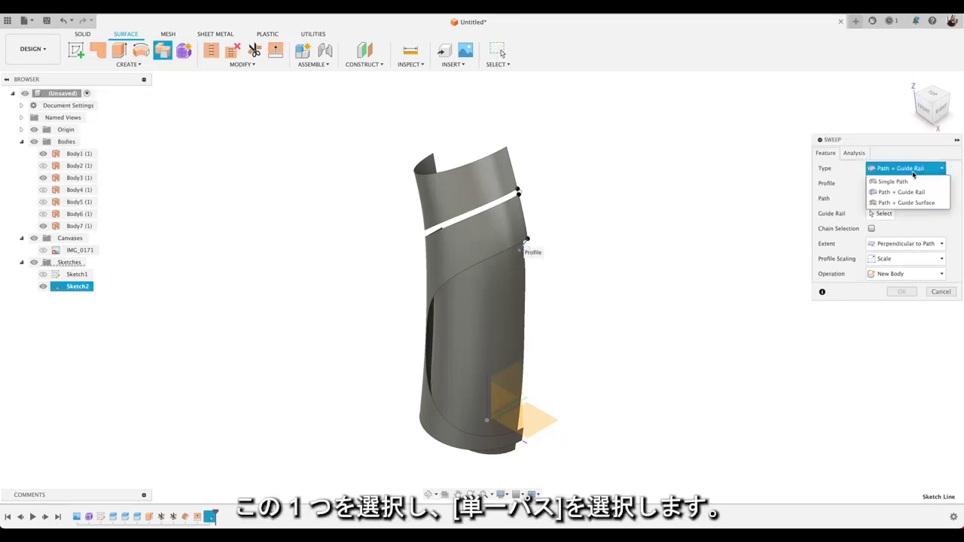
pyautogui.click(894, 182)
pyautogui.click(881, 199)
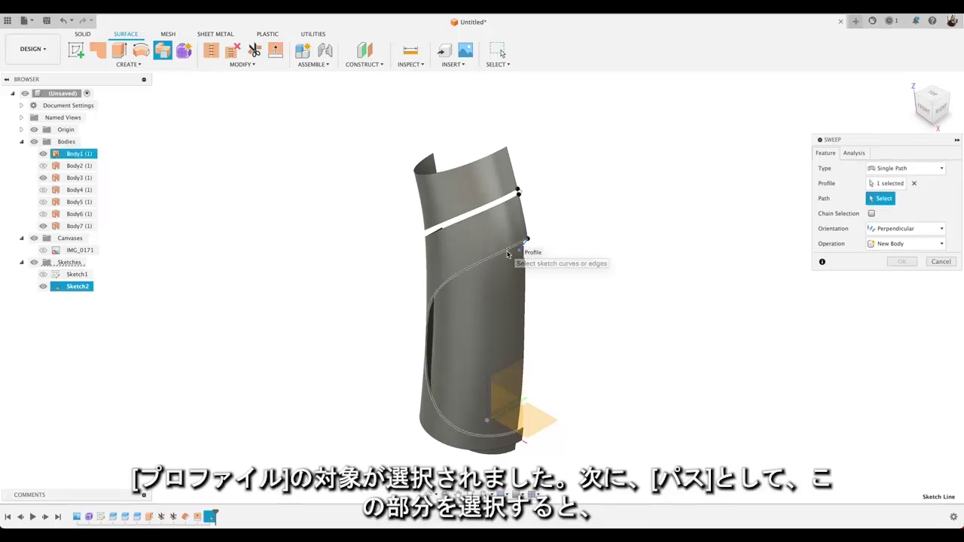
pyautogui.click(510, 255)
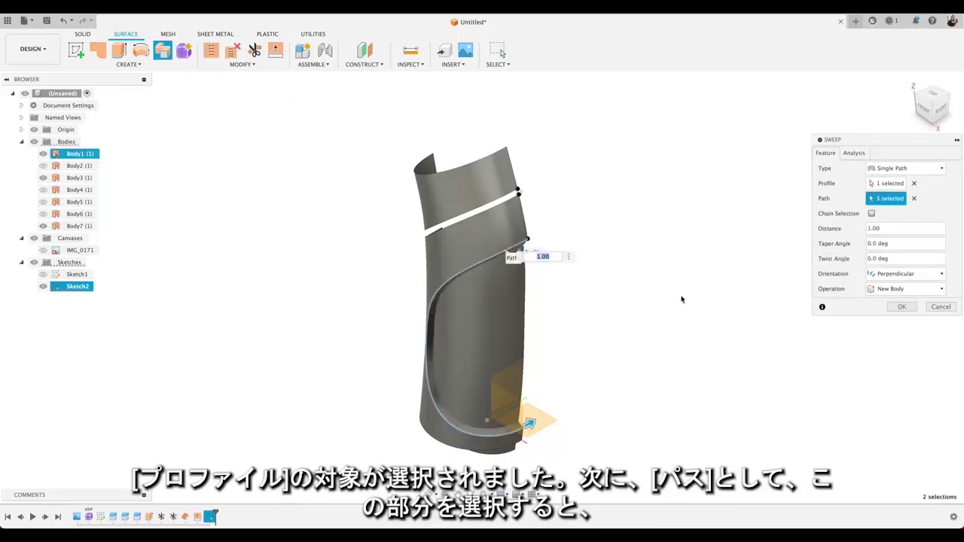
pyautogui.click(905, 308)
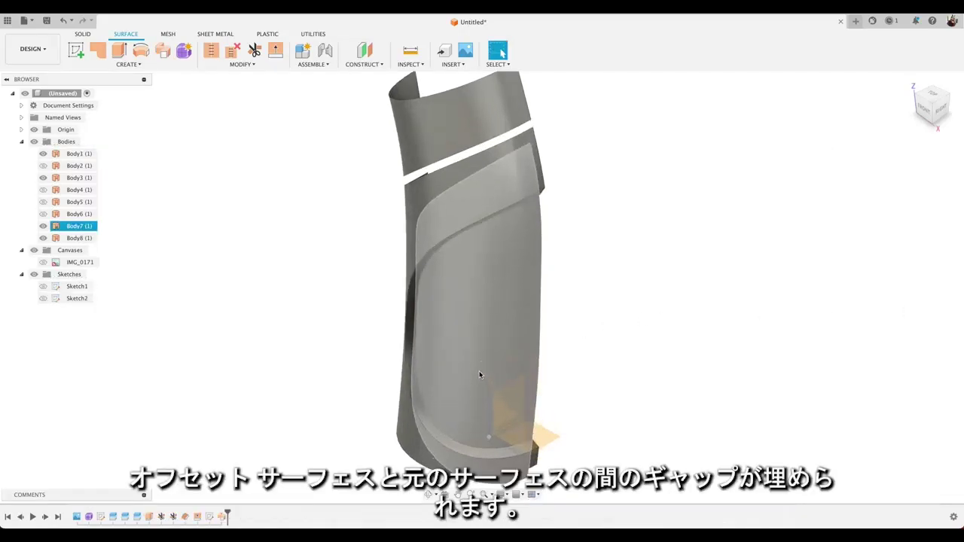
pyautogui.keyDown('shift'); pyautogui.moveTo(478, 363); pyautogui.dragTo(496, 332, button='middle'); pyautogui.keyUp('shift')
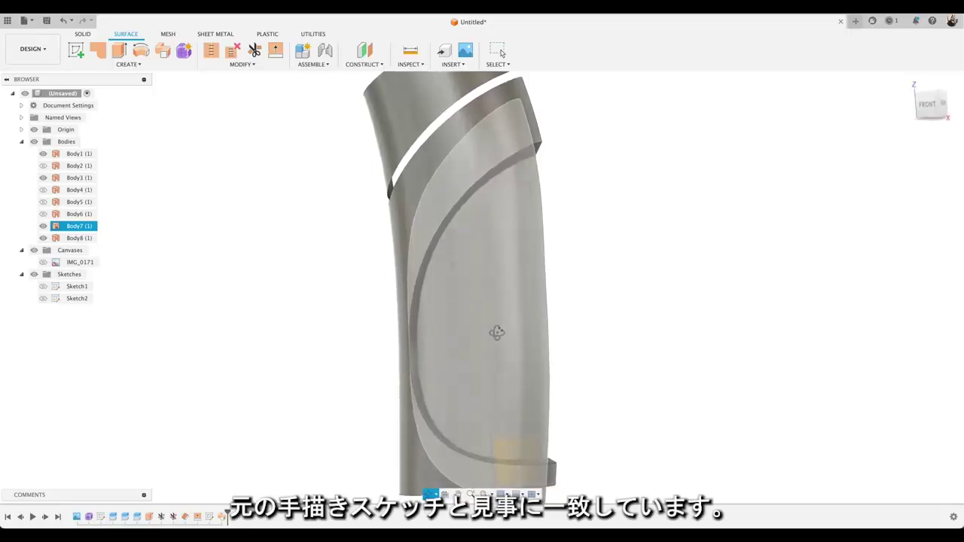
pyautogui.click(602, 297)
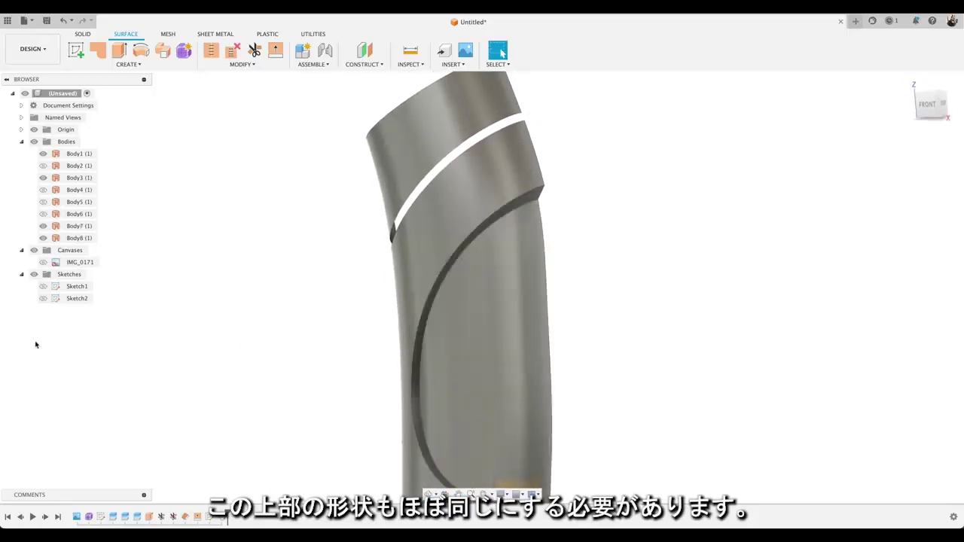
# Start a sweep with the sketch arc as profile and Path + Guide Rail type.
pyautogui.click(503, 132)
pyautogui.scroll(3, 503, 128)
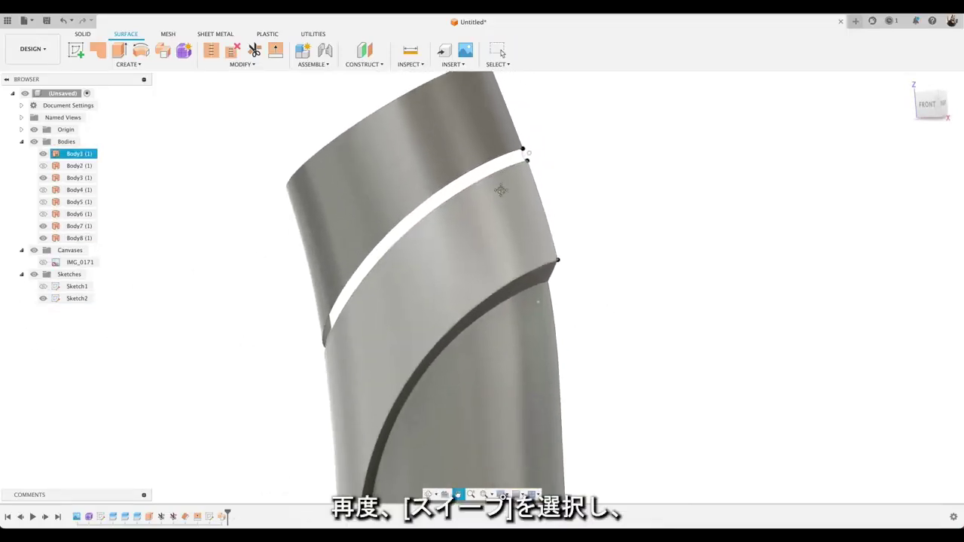
pyautogui.moveTo(500, 189); pyautogui.dragTo(500, 208, button='middle')
pyautogui.press('Escape')
pyautogui.click(133, 66)
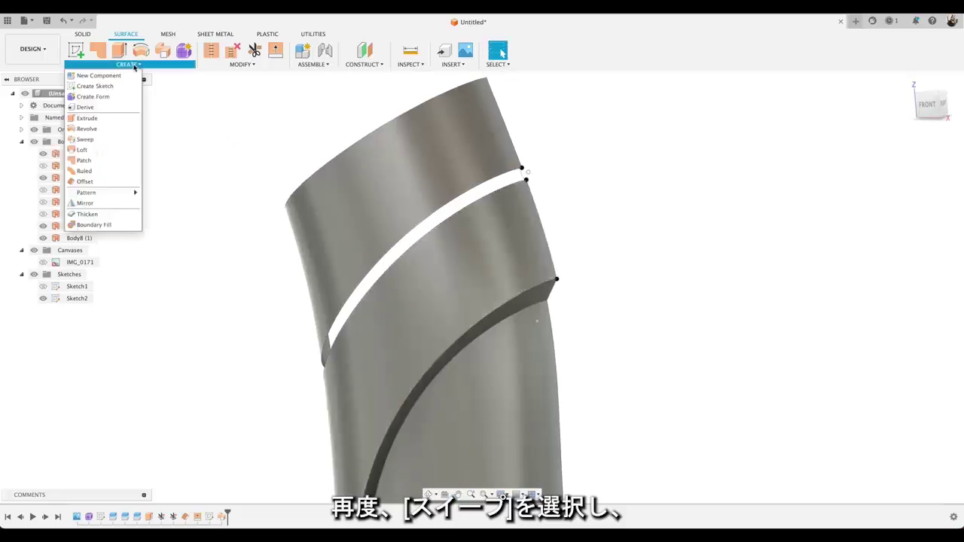
pyautogui.click(84, 139)
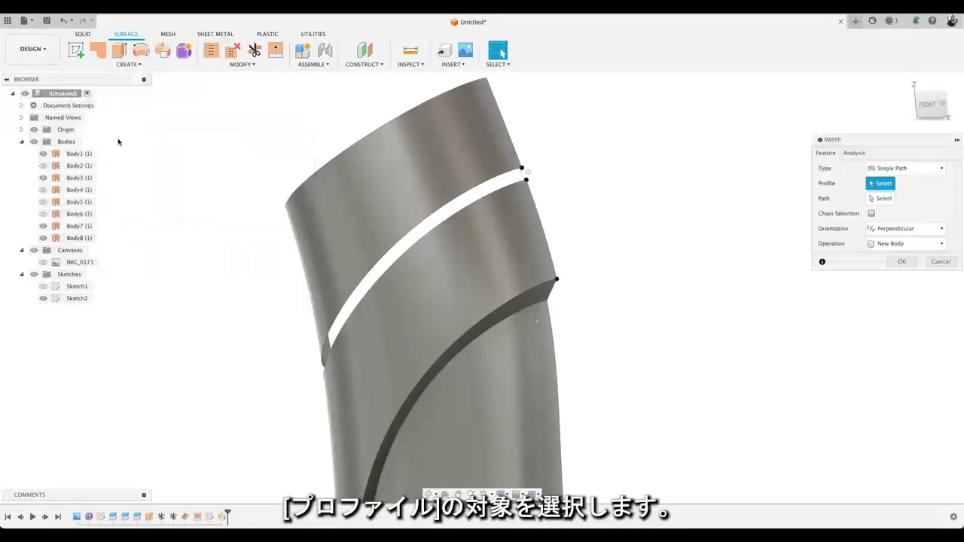
pyautogui.click(525, 179)
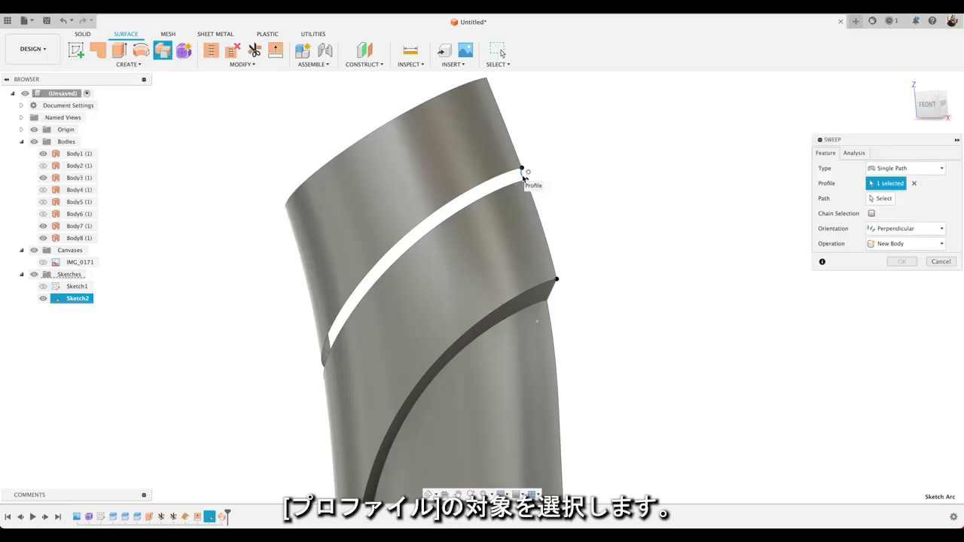
pyautogui.click(894, 168)
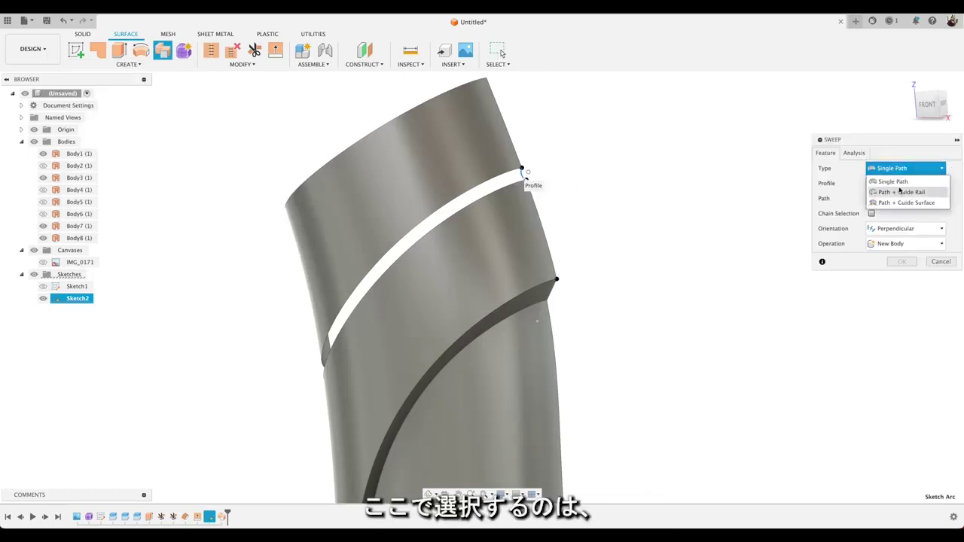
pyautogui.click(901, 192)
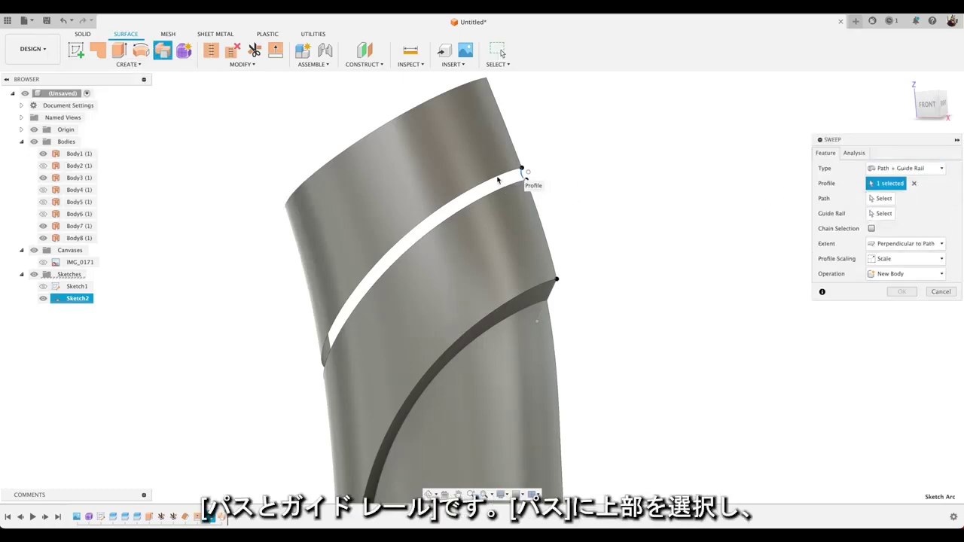
# Use the upper gap edge as path and lower edge as guide rail, creating Body9.
pyautogui.click(880, 198)
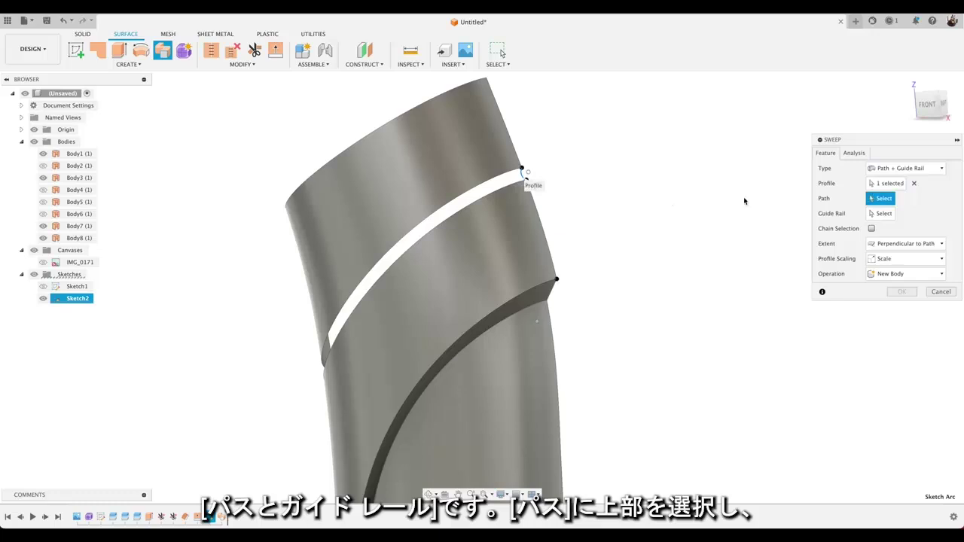
pyautogui.click(465, 199)
pyautogui.click(886, 214)
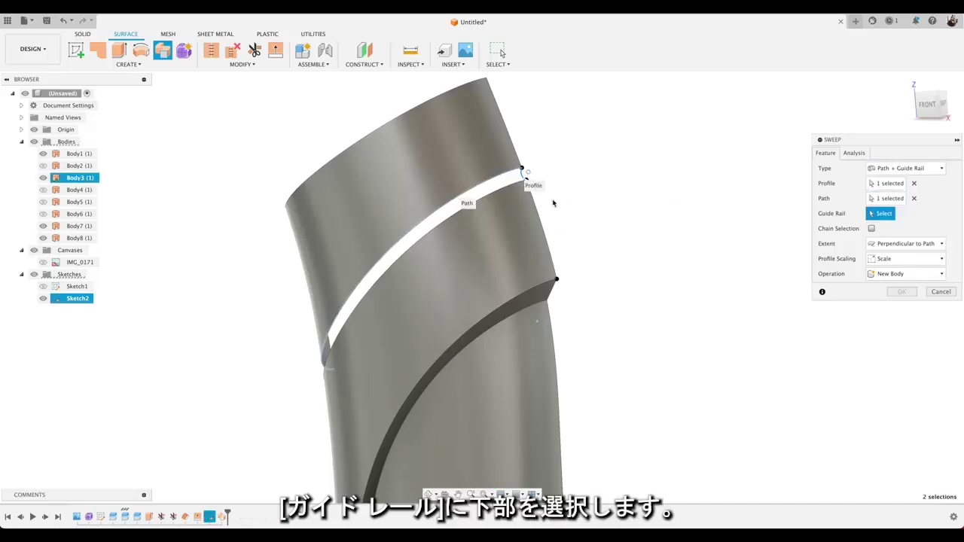
pyautogui.click(510, 192)
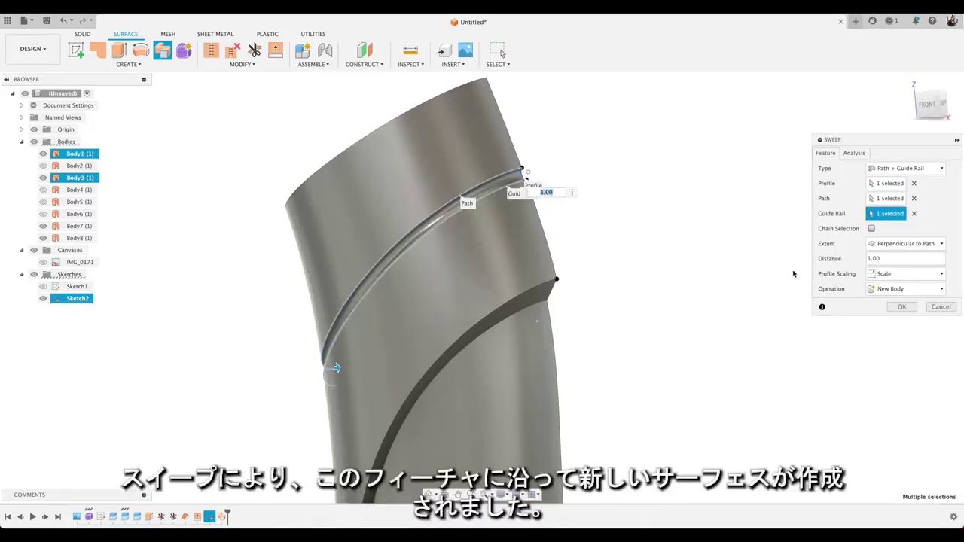
pyautogui.click(889, 309)
pyautogui.scroll(-3, 684, 279)
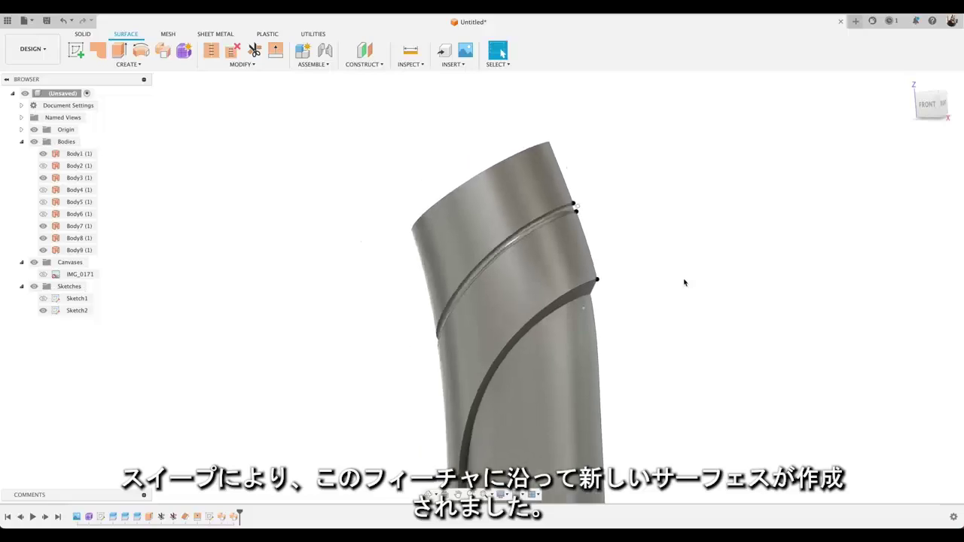
pyautogui.scroll(-1, 684, 279)
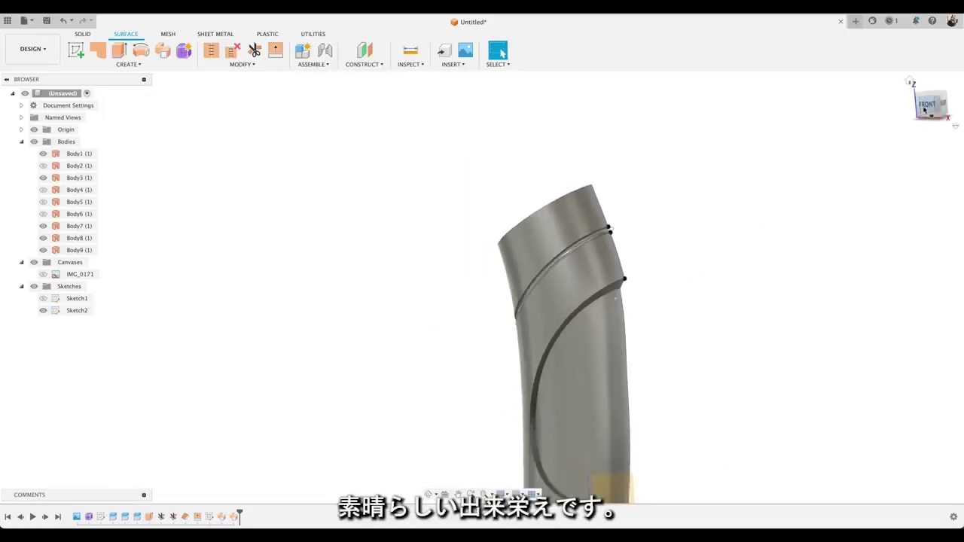
pyautogui.moveTo(698, 281); pyautogui.dragTo(632, 216, button='middle')
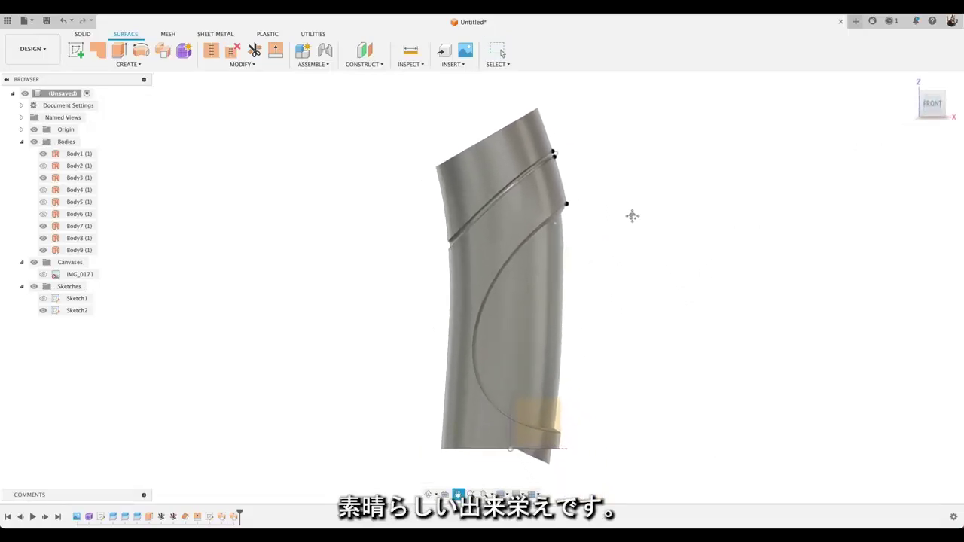
# Turn to a tilted right-back view and hide the Origin planes and axes.
pyautogui.click(945, 110)
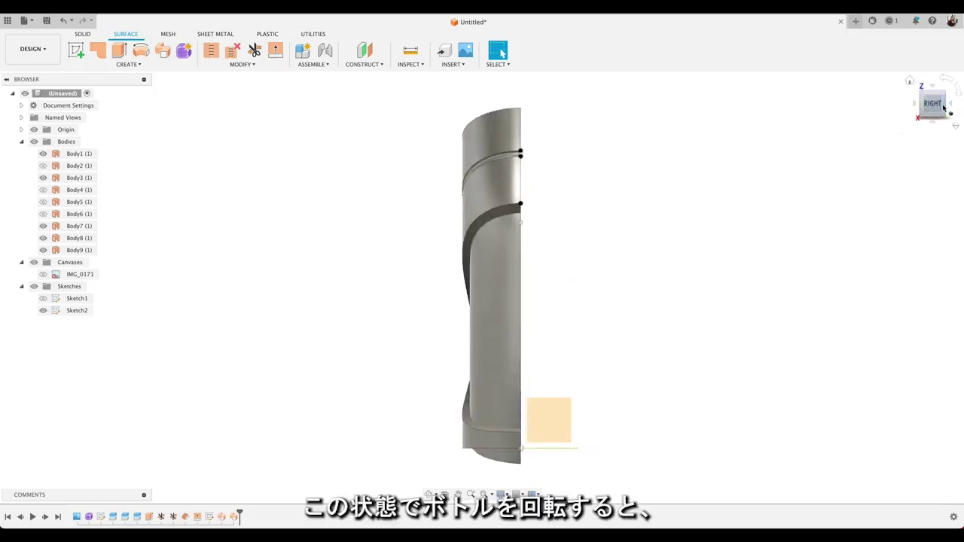
pyautogui.click(944, 110)
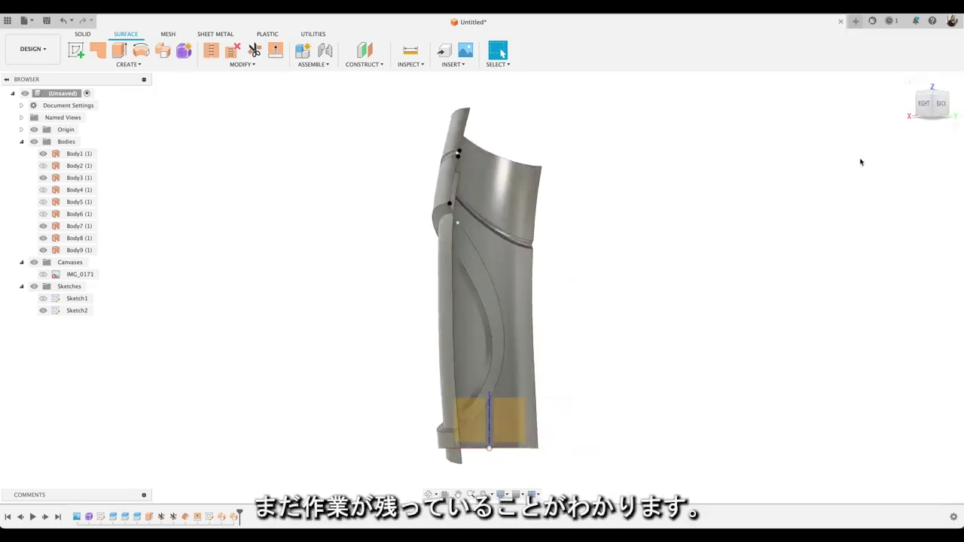
pyautogui.keyDown('shift'); pyautogui.moveTo(848, 165); pyautogui.dragTo(828, 169, button='middle'); pyautogui.keyUp('shift')
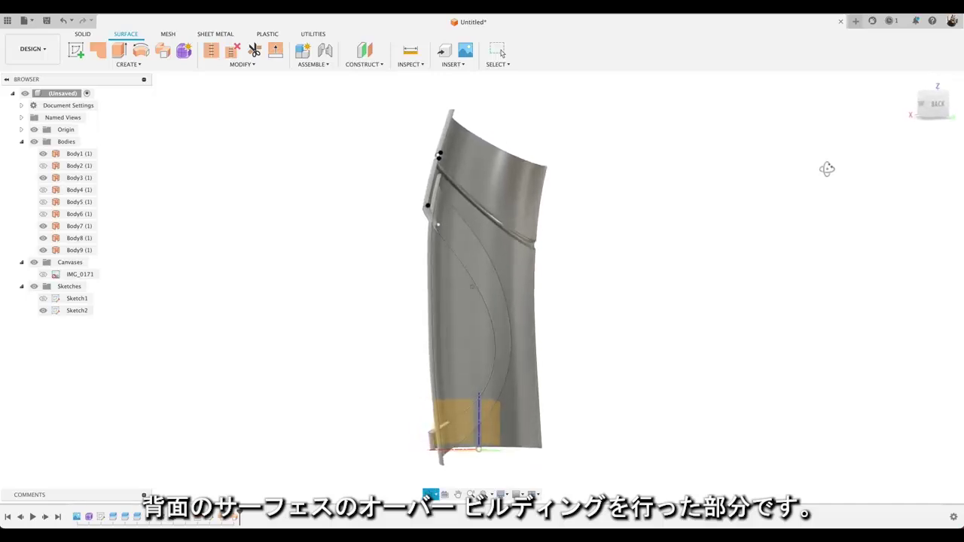
pyautogui.press('Escape')
pyautogui.scroll(-1, 746, 180)
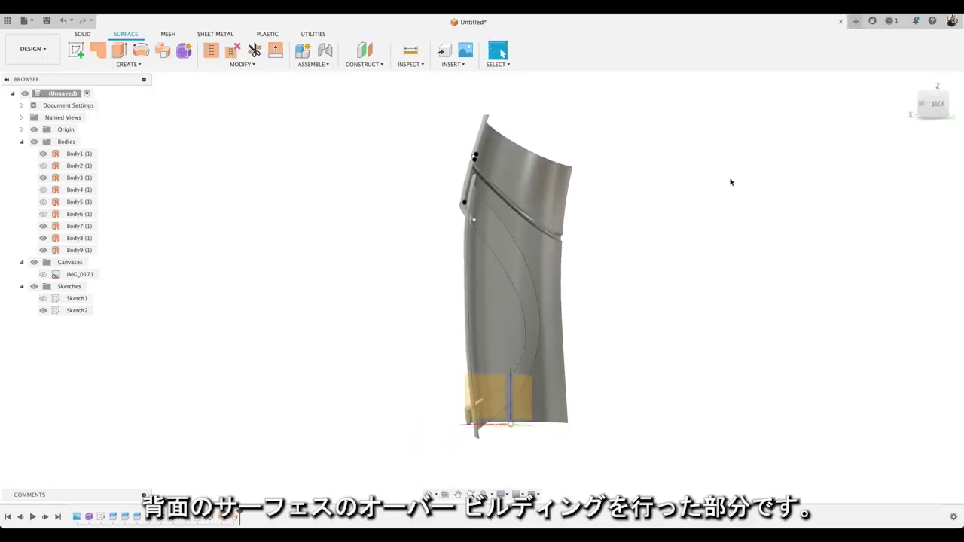
pyautogui.click(34, 130)
# Trim away the inner strip along the grip recess edge using swept Body8 as cutter.
pyautogui.moveTo(412, 242); pyautogui.dragTo(395, 259, button='middle')
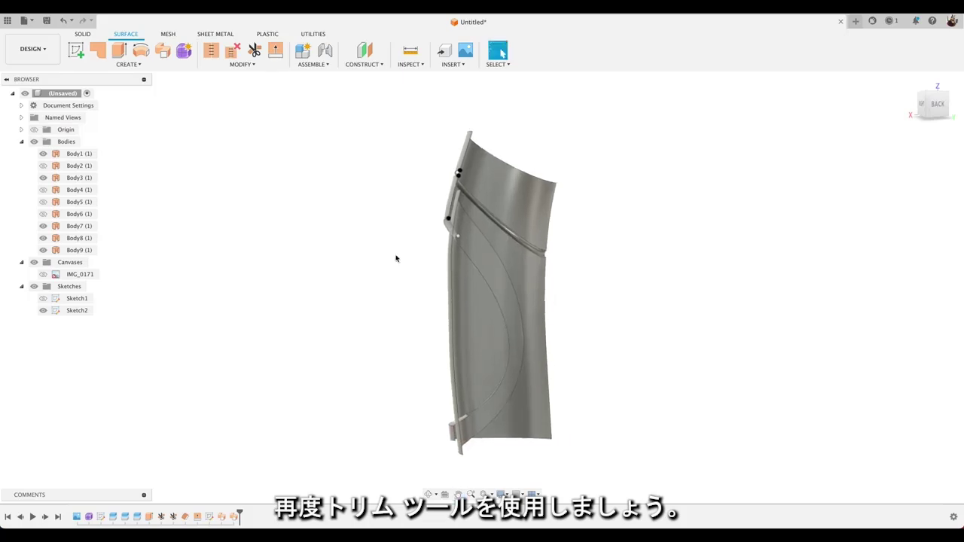
pyautogui.click(235, 66)
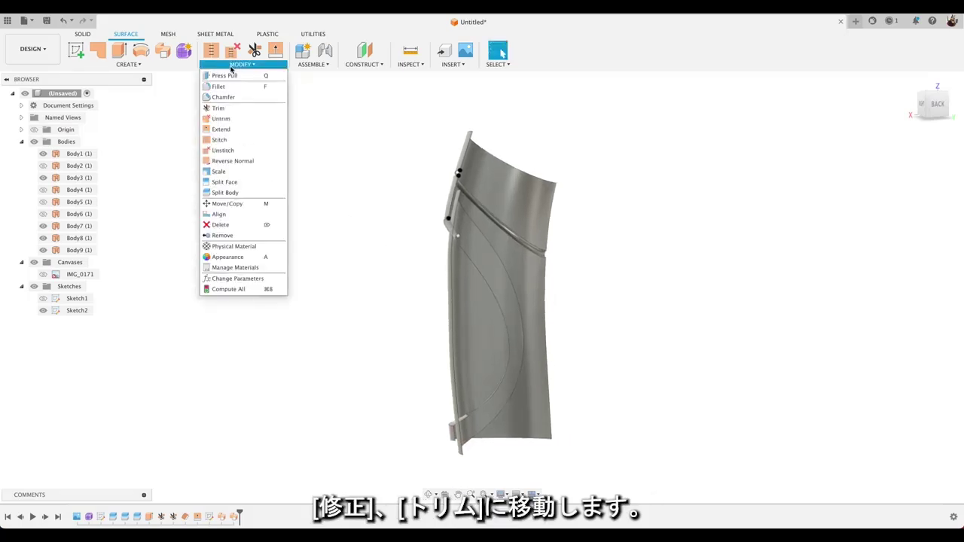
pyautogui.click(229, 108)
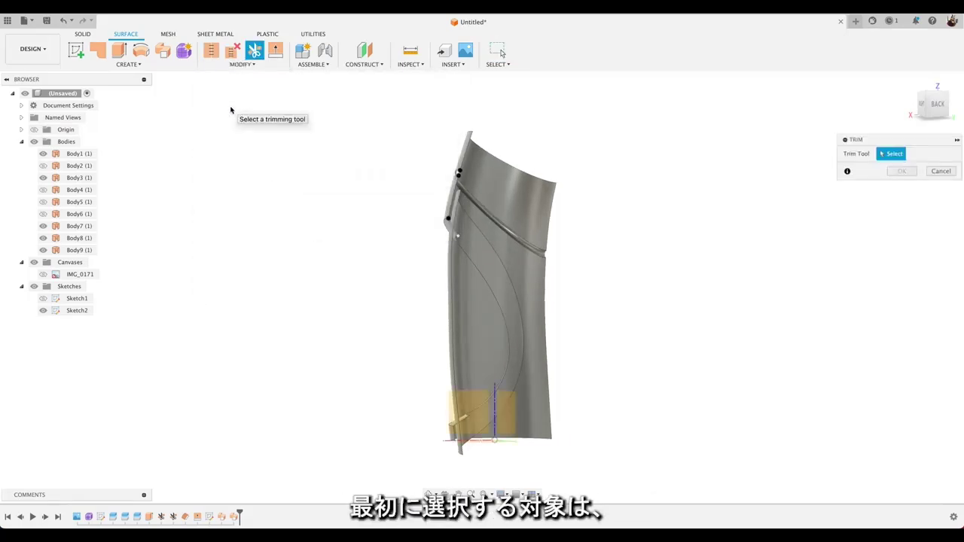
pyautogui.click(456, 218)
pyautogui.click(457, 217)
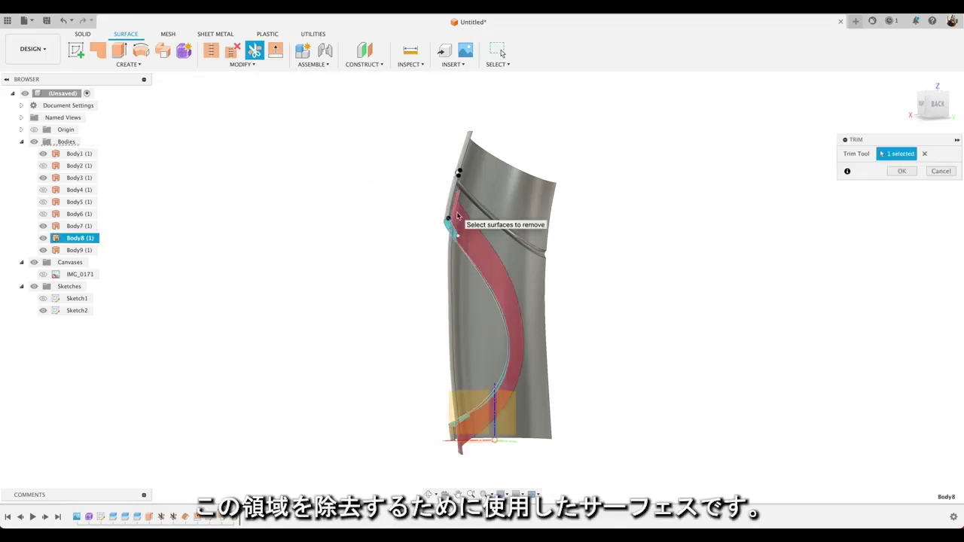
pyautogui.click(901, 171)
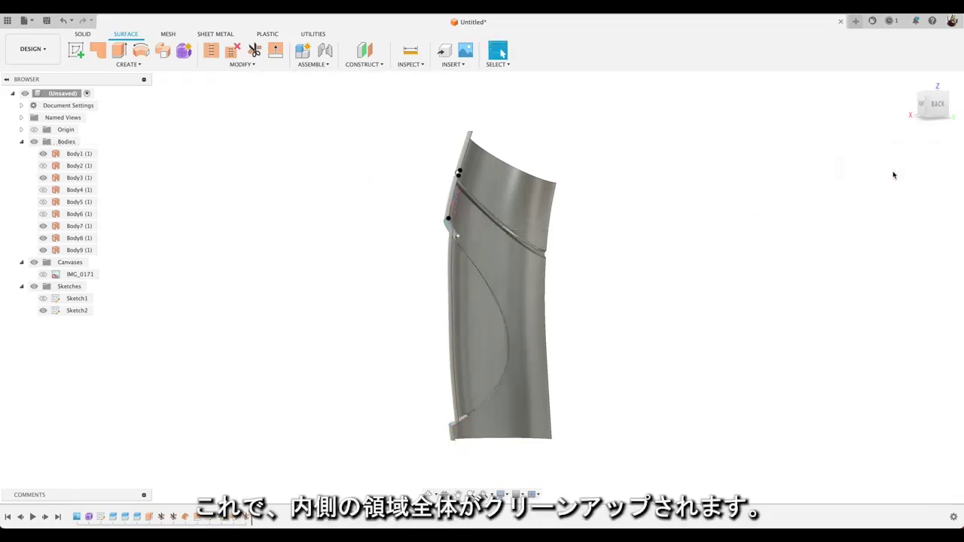
pyautogui.scroll(3, 688, 252)
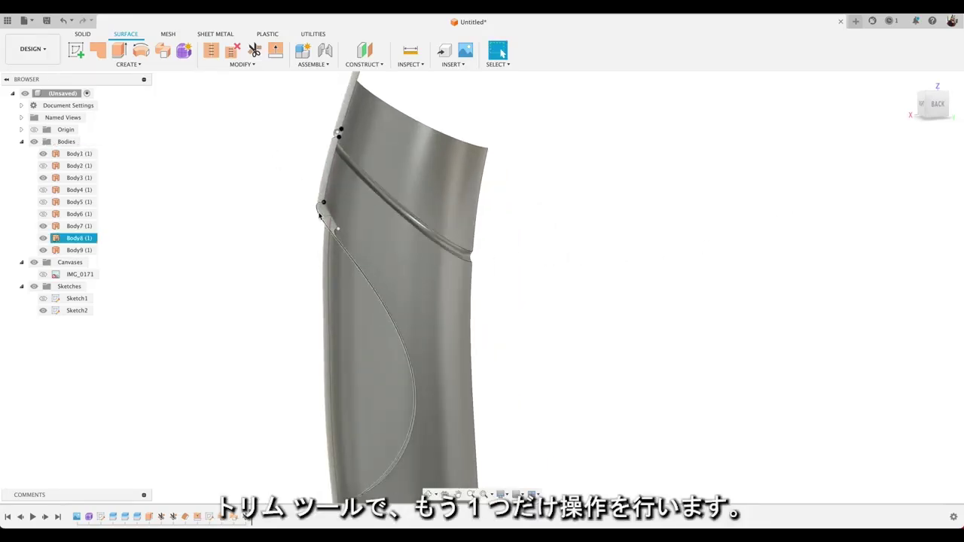
# Trim off the overbuilt inner grip region using Body7 as the cutter.
pyautogui.click(235, 65)
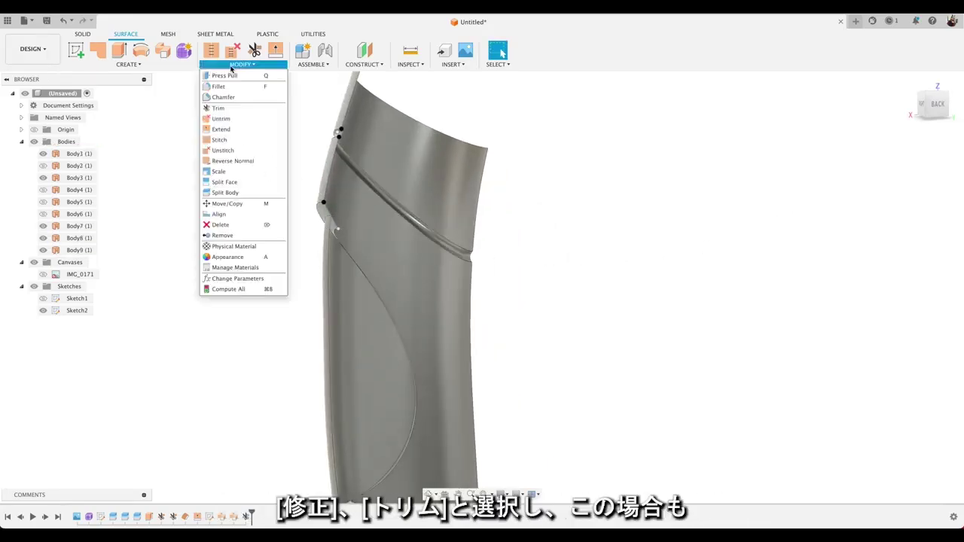
pyautogui.click(228, 109)
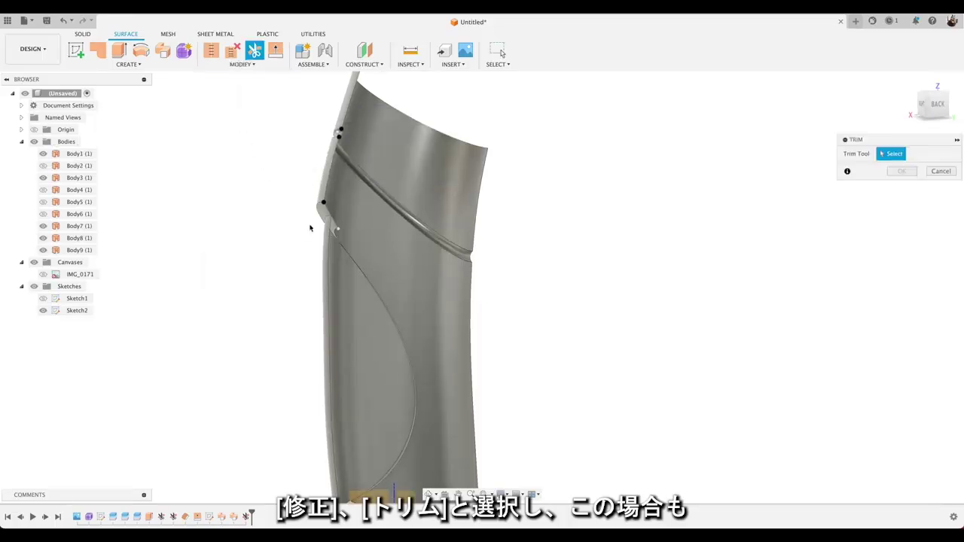
pyautogui.click(330, 235)
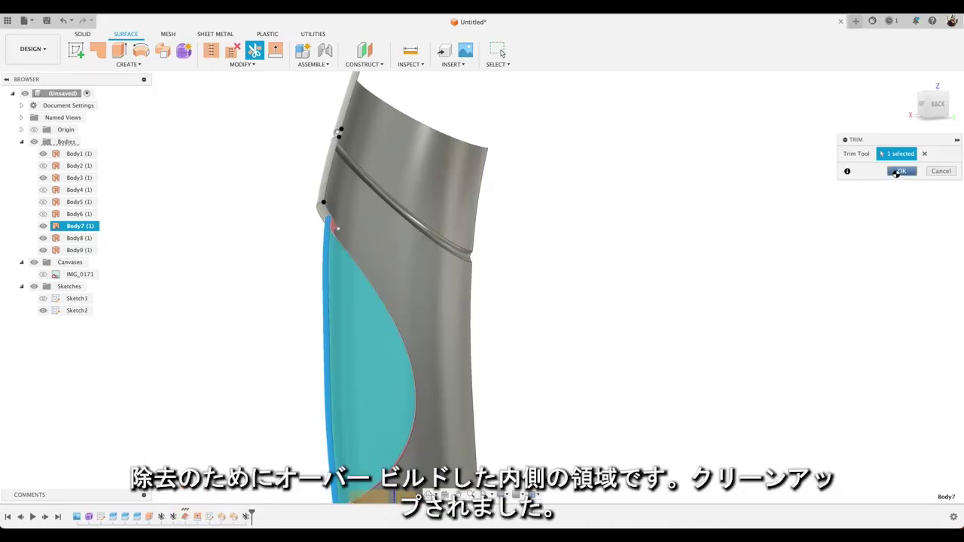
pyautogui.click(901, 172)
pyautogui.scroll(-1, 760, 211)
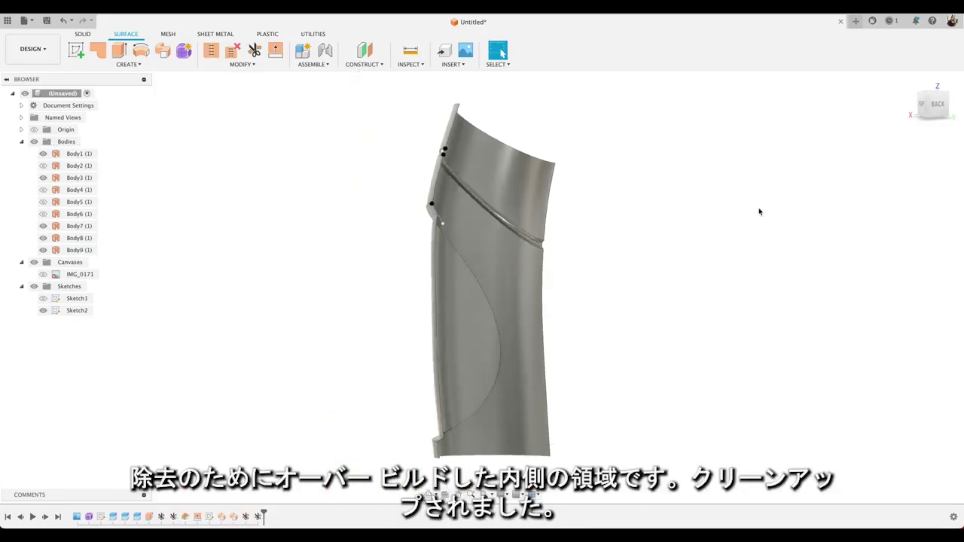
# Hide Sketch2 and turn the bottle to an angled corner view.
pyautogui.click(44, 310)
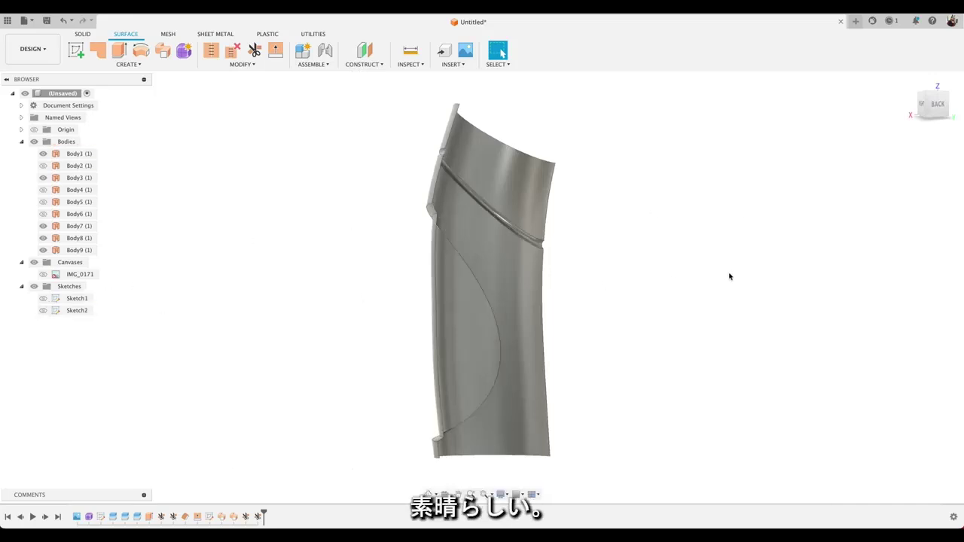
pyautogui.keyDown('shift'); pyautogui.moveTo(730, 276); pyautogui.dragTo(698, 282, button='middle'); pyautogui.keyUp('shift')
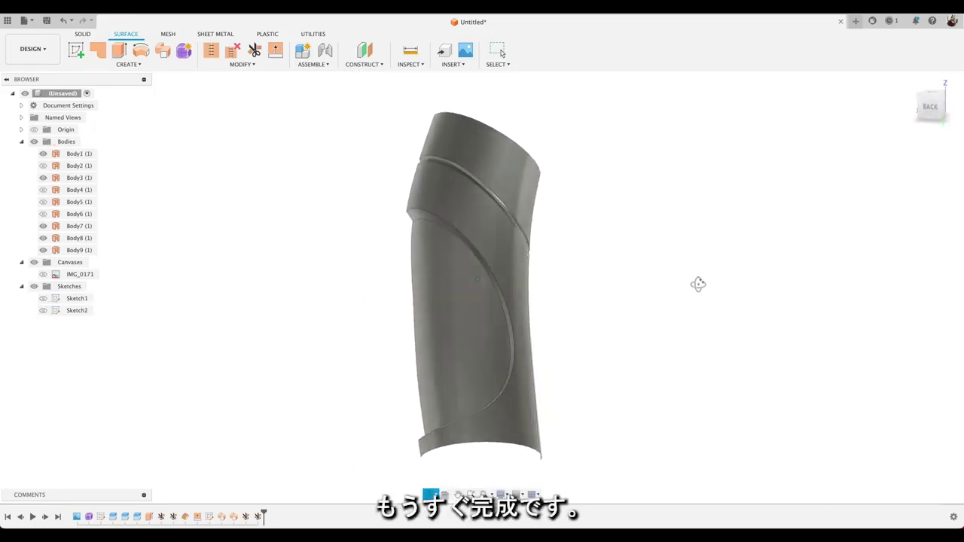
pyautogui.click(918, 99)
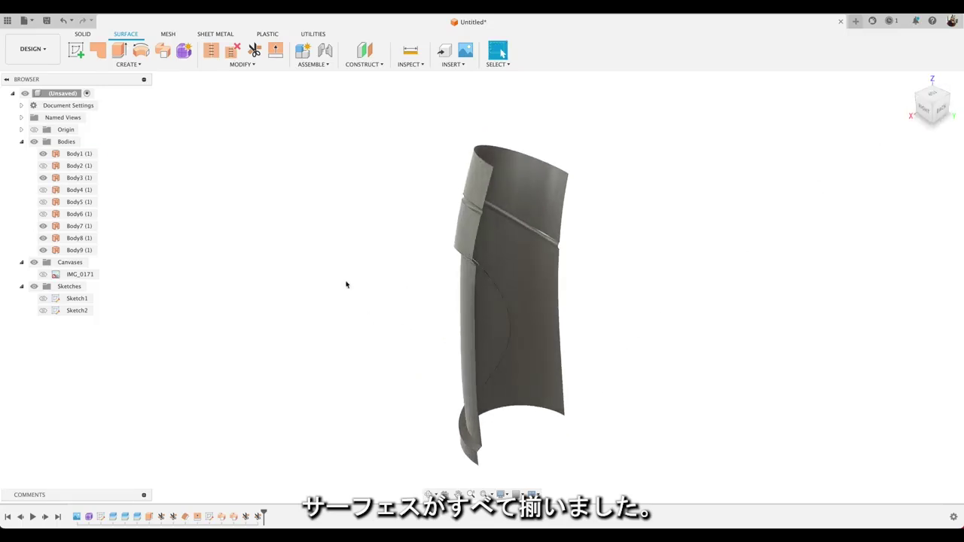
# Mirror all five half-bottle surface bodies across the central origin plane at the base.
pyautogui.click(173, 66)
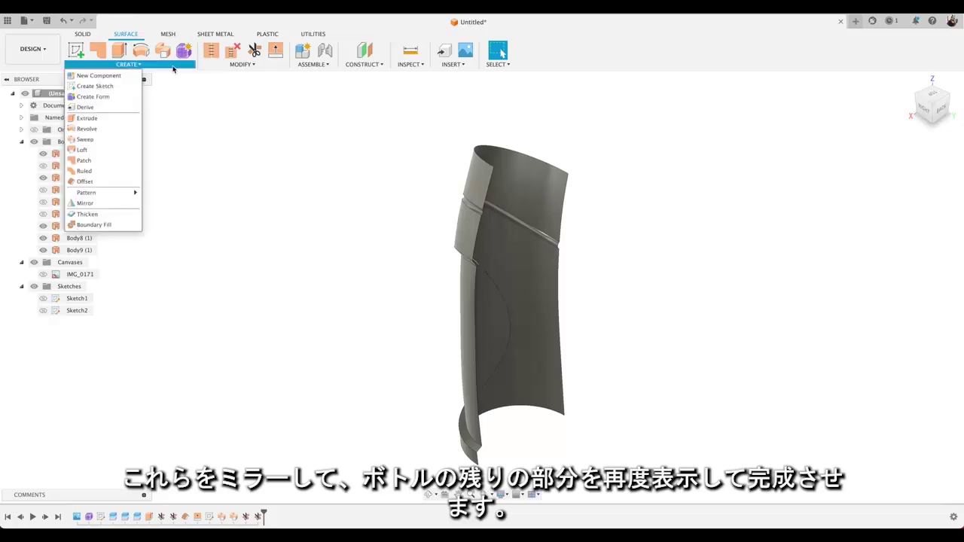
pyautogui.click(85, 203)
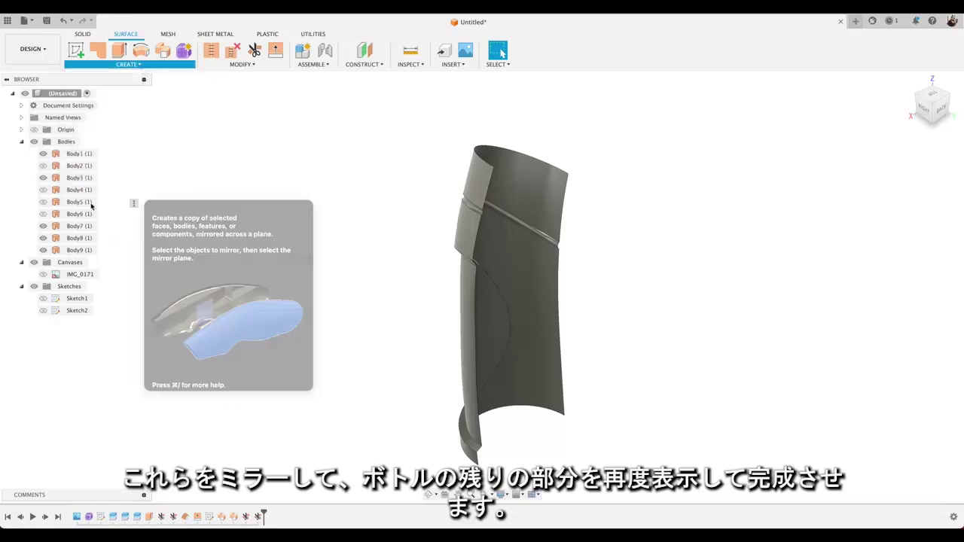
pyautogui.moveTo(373, 115); pyautogui.dragTo(630, 481)
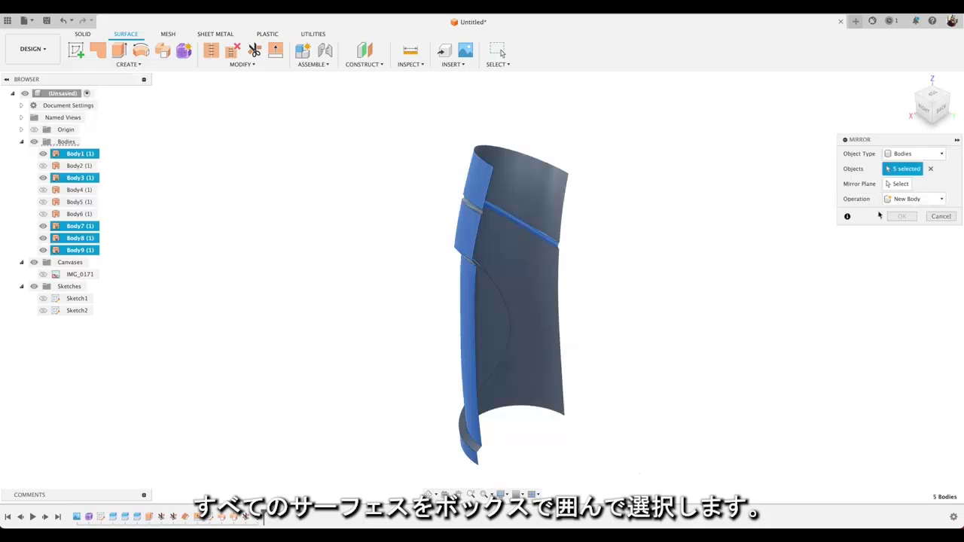
pyautogui.click(891, 184)
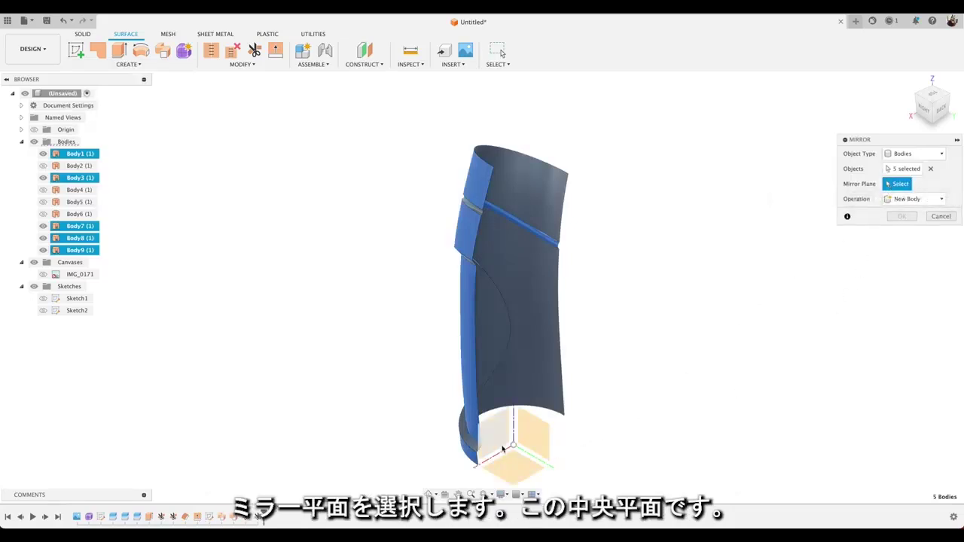
pyautogui.click(498, 442)
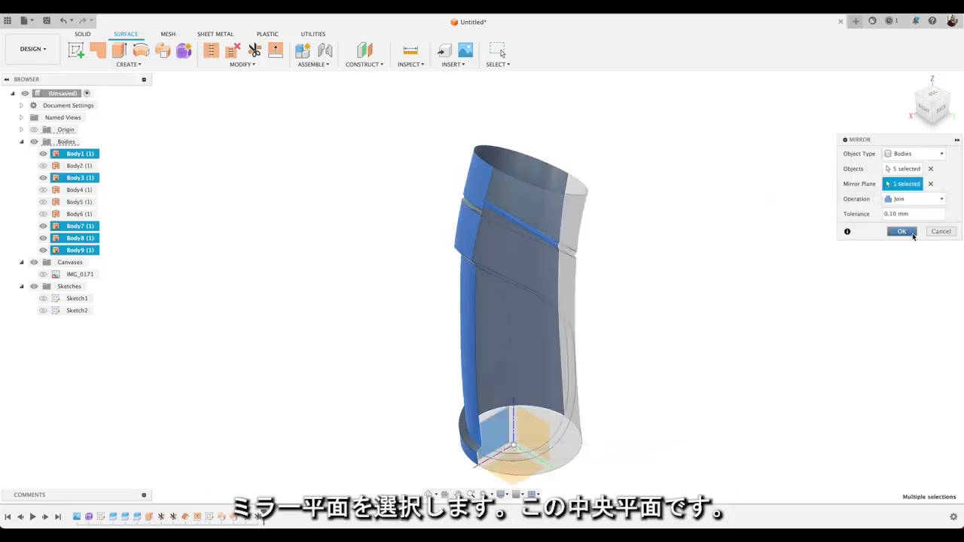
pyautogui.click(903, 232)
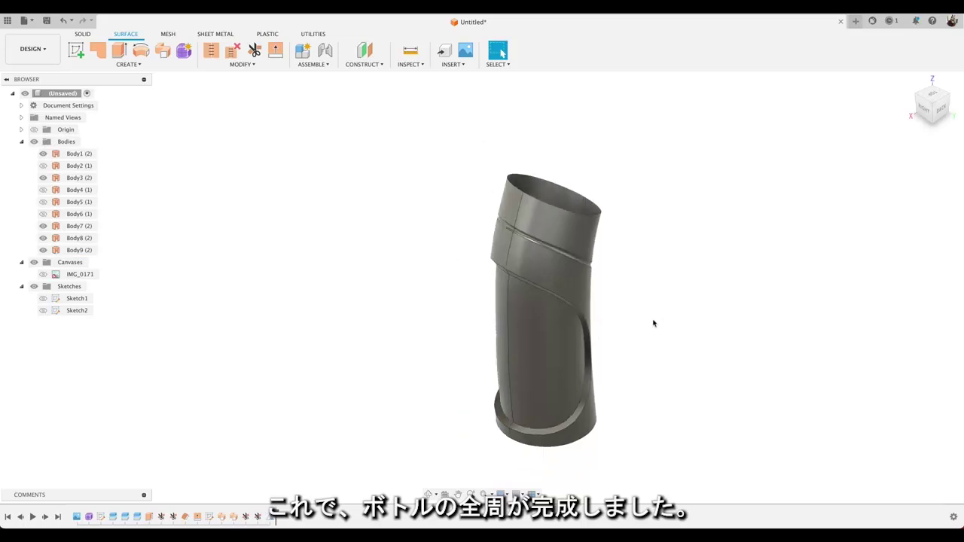
pyautogui.moveTo(654, 324)
pyautogui.keyDown('shift'); pyautogui.mouseDown(button='middle')
pyautogui.moveTo(642, 360)
pyautogui.moveTo(653, 334)
pyautogui.moveTo(648, 308)
pyautogui.moveTo(651, 317)
pyautogui.mouseUp(button='middle'); pyautogui.keyUp('shift')
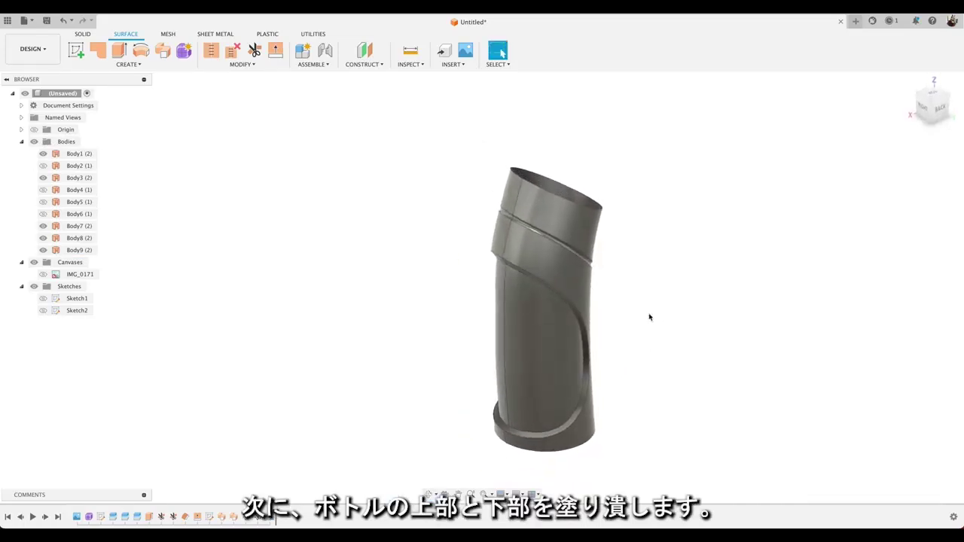
# Cap the bottle's top rim opening with a patch surface, Body10.
pyautogui.click(129, 64)
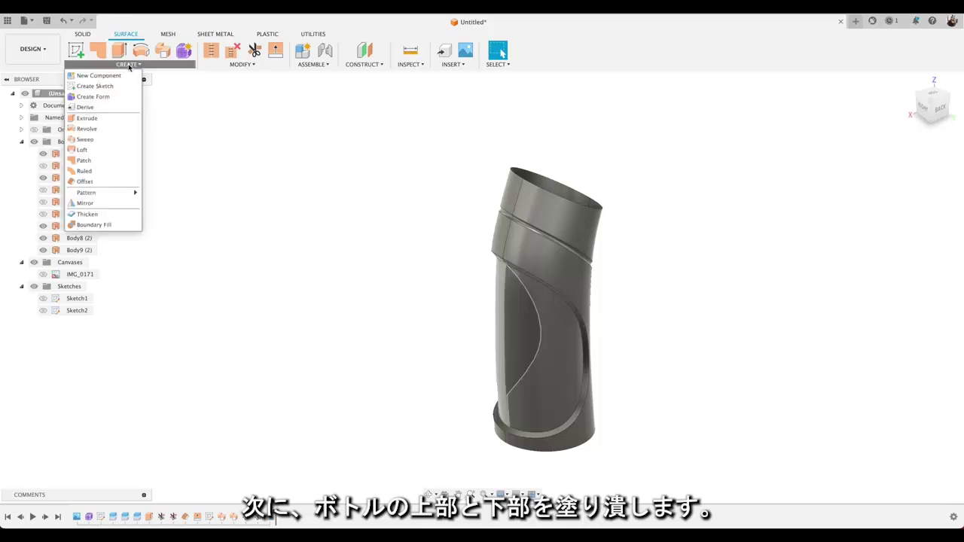
pyautogui.click(108, 159)
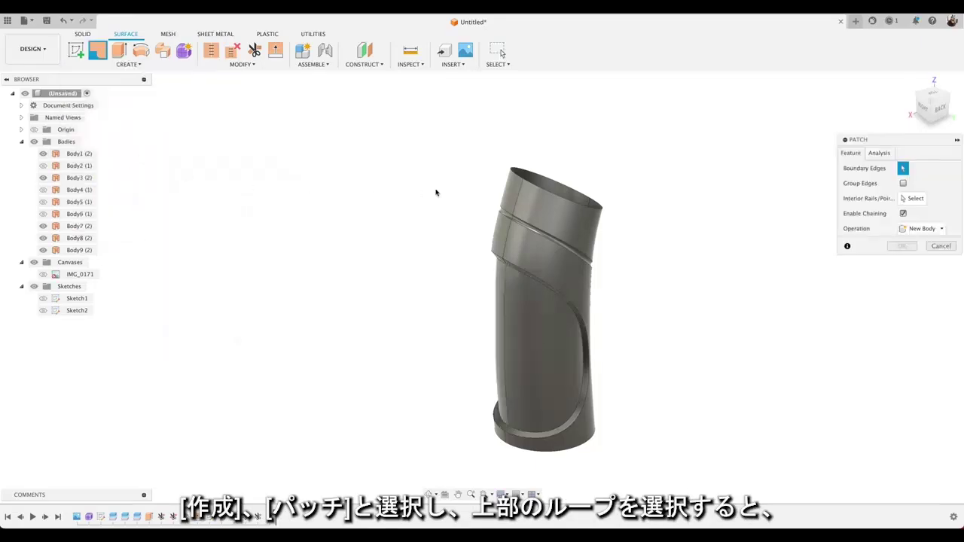
pyautogui.click(536, 190)
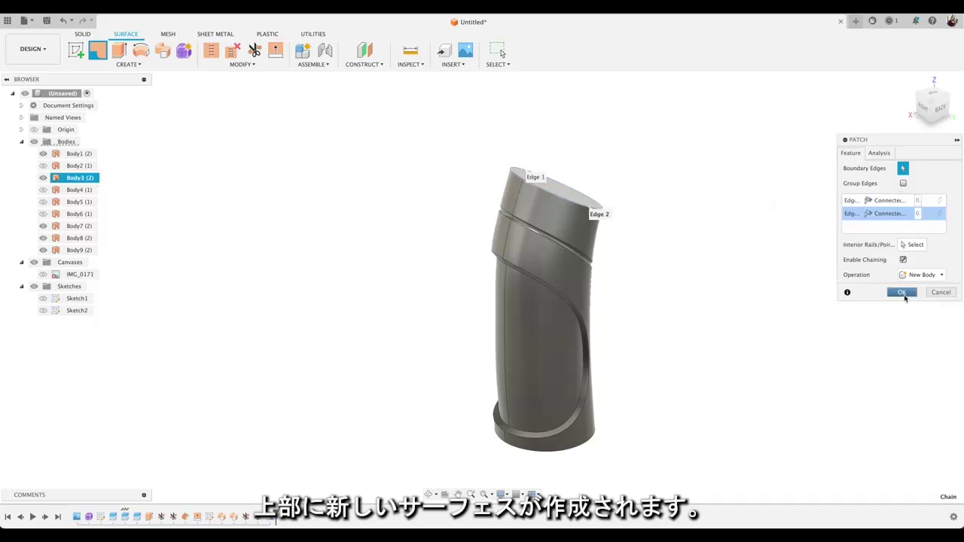
pyautogui.click(902, 293)
# Close the bottle's bottom opening with a second patch surface, Body11.
pyautogui.keyDown('shift'); pyautogui.moveTo(655, 346); pyautogui.dragTo(652, 288, button='middle'); pyautogui.keyUp('shift')
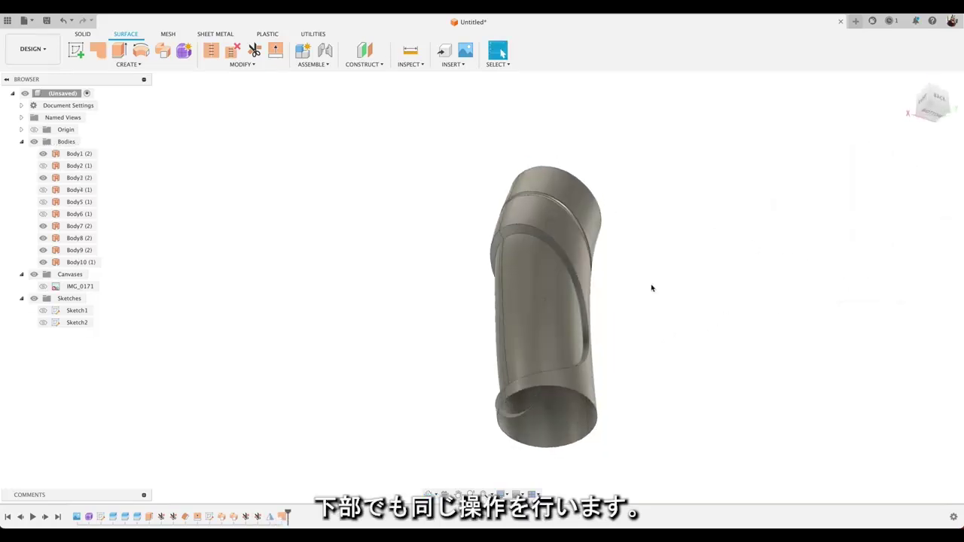
pyautogui.click(128, 65)
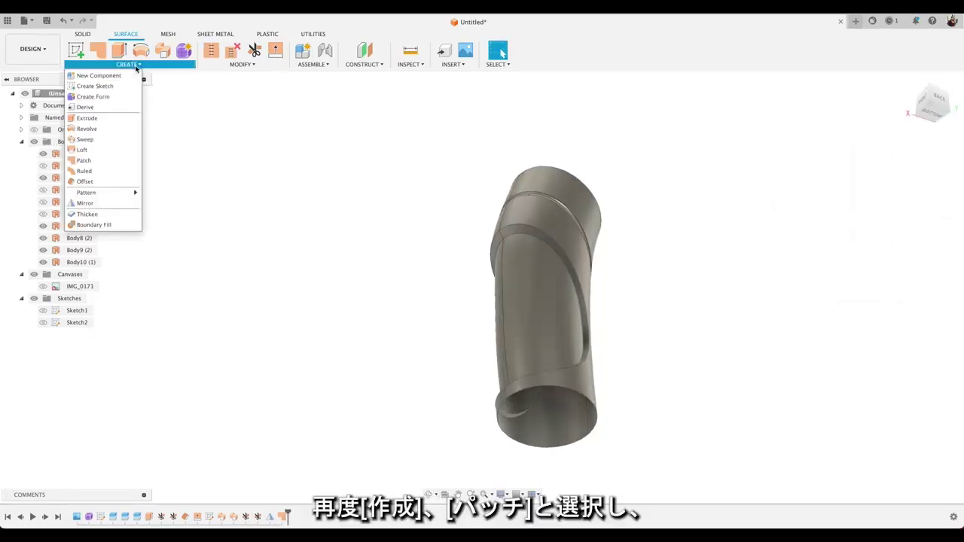
pyautogui.click(85, 161)
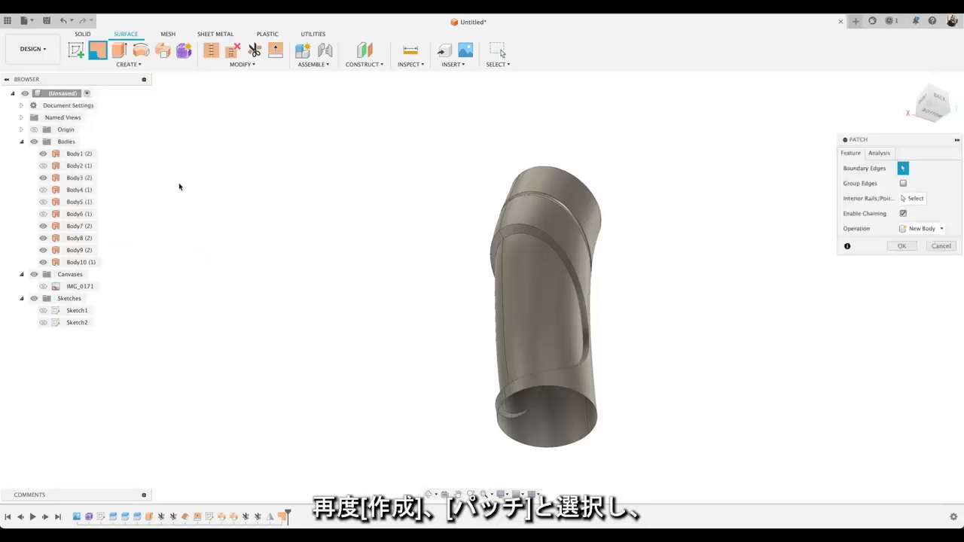
pyautogui.click(559, 390)
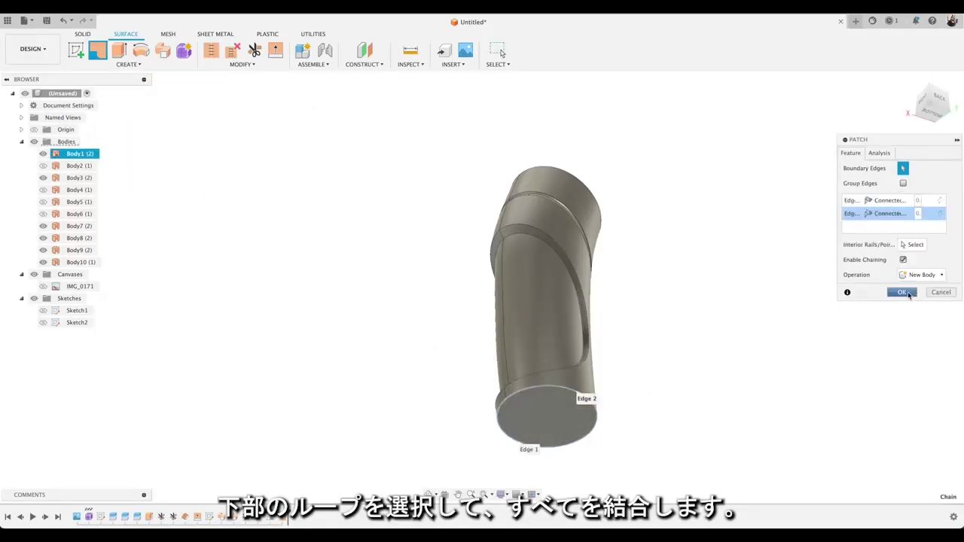
pyautogui.click(904, 293)
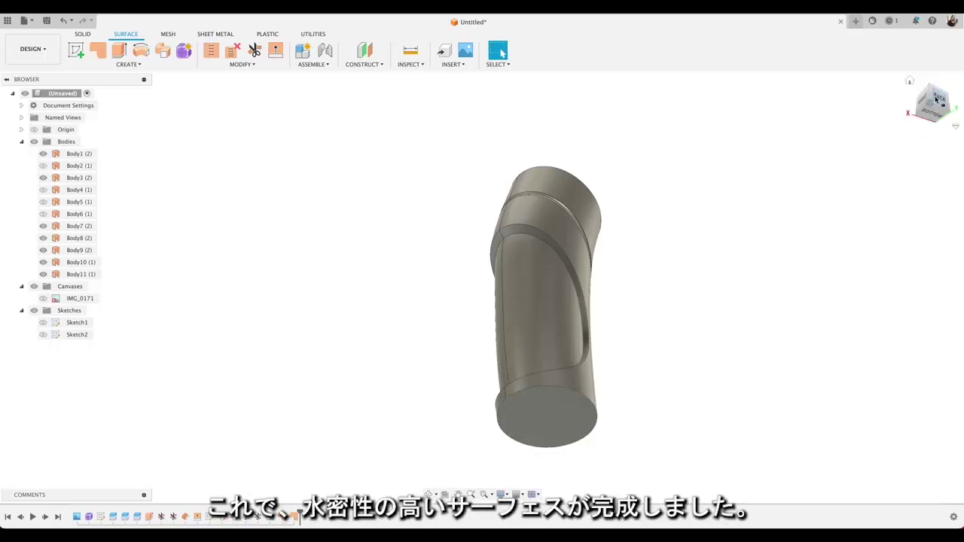
pyautogui.moveTo(936, 98); pyautogui.dragTo(913, 128)
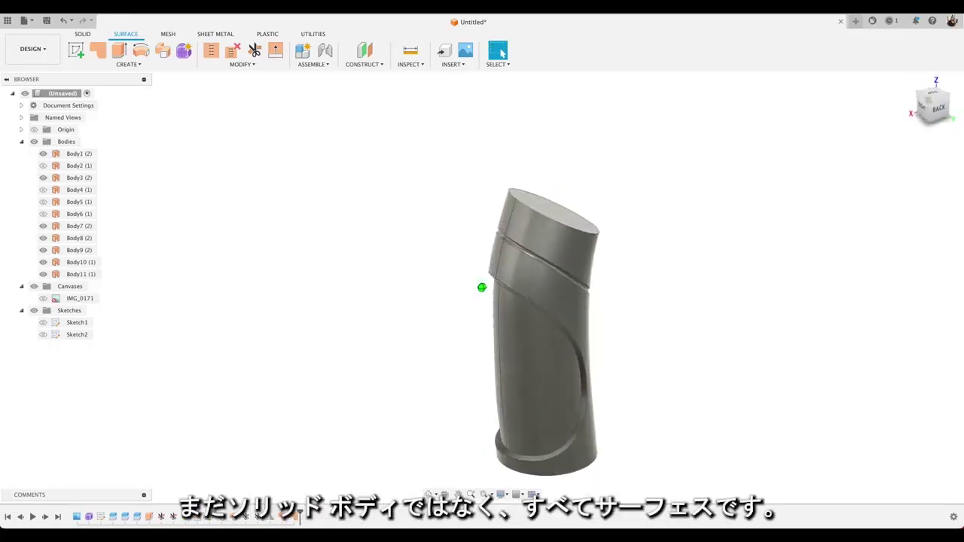
pyautogui.moveTo(764, 273); pyautogui.dragTo(706, 223, button='middle')
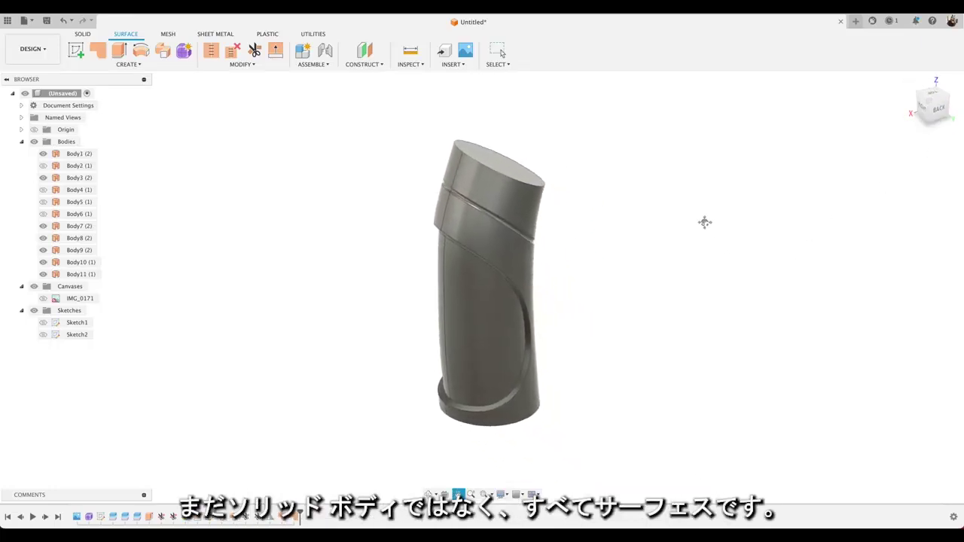
pyautogui.moveTo(705, 222); pyautogui.dragTo(702, 218)
# Stitch all seven bottle surfaces into one solid, Body12, and switch to the Solid tools.
pyautogui.click(208, 66)
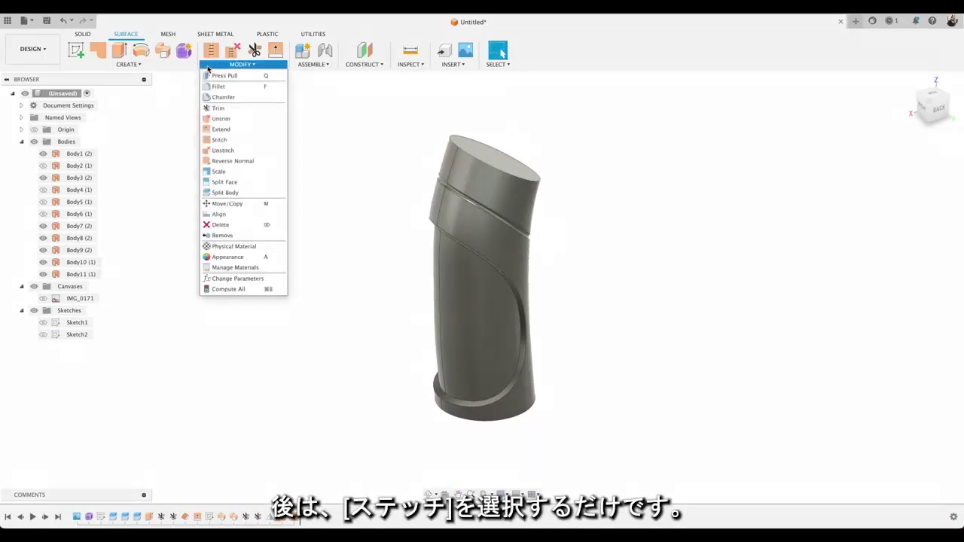
pyautogui.click(219, 139)
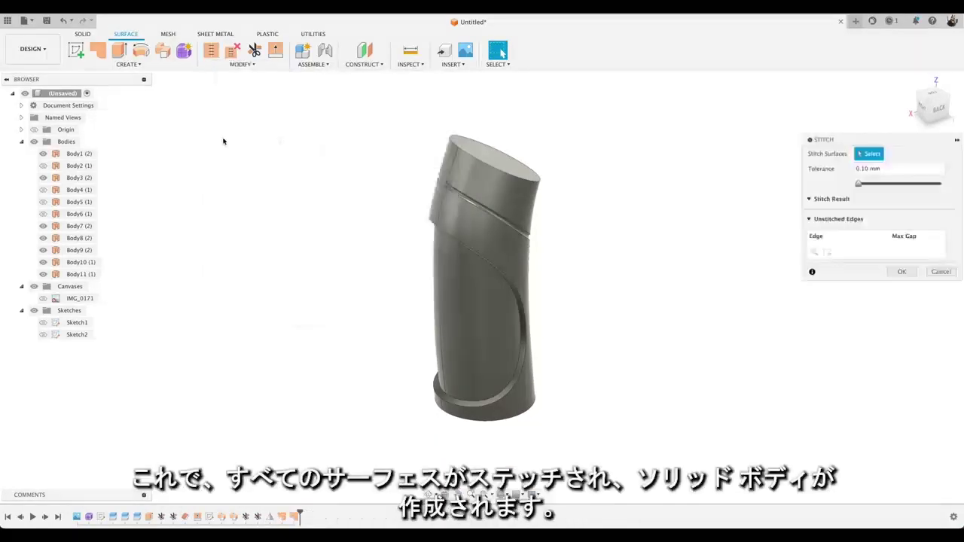
pyautogui.moveTo(322, 110); pyautogui.dragTo(627, 456)
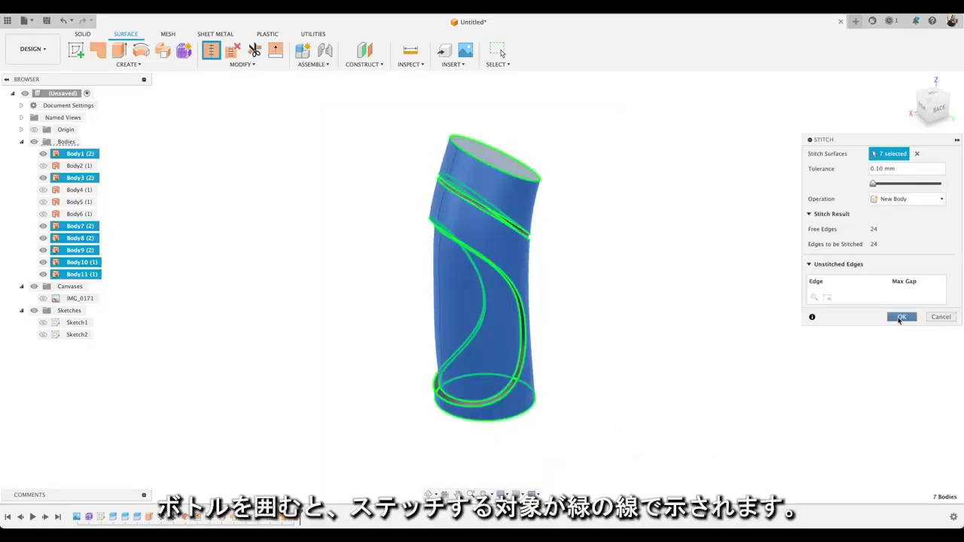
pyautogui.click(902, 318)
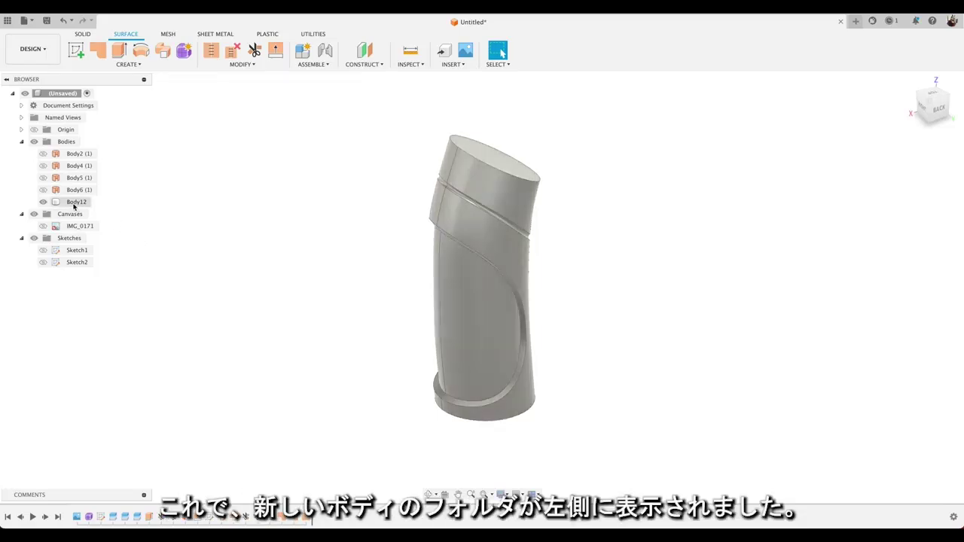
pyautogui.click(83, 35)
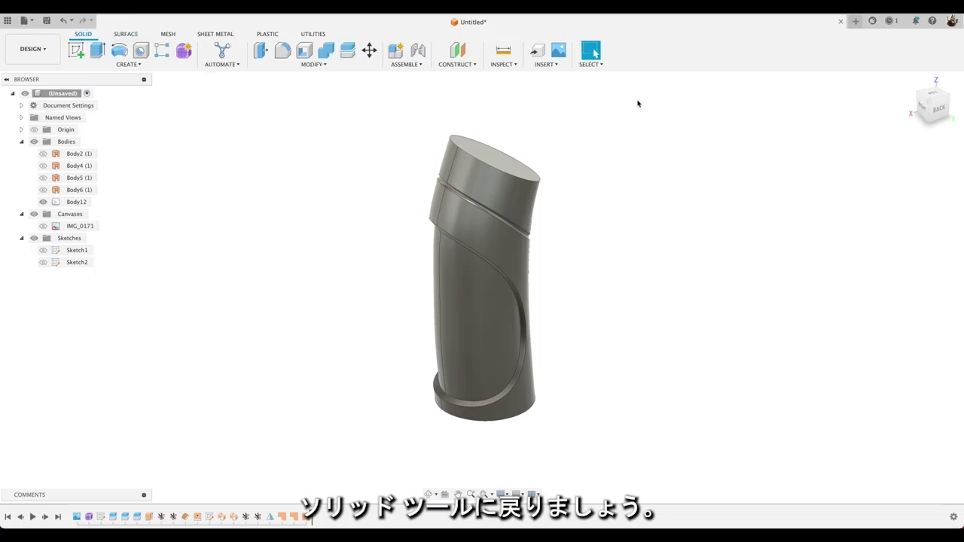
pyautogui.click(918, 95)
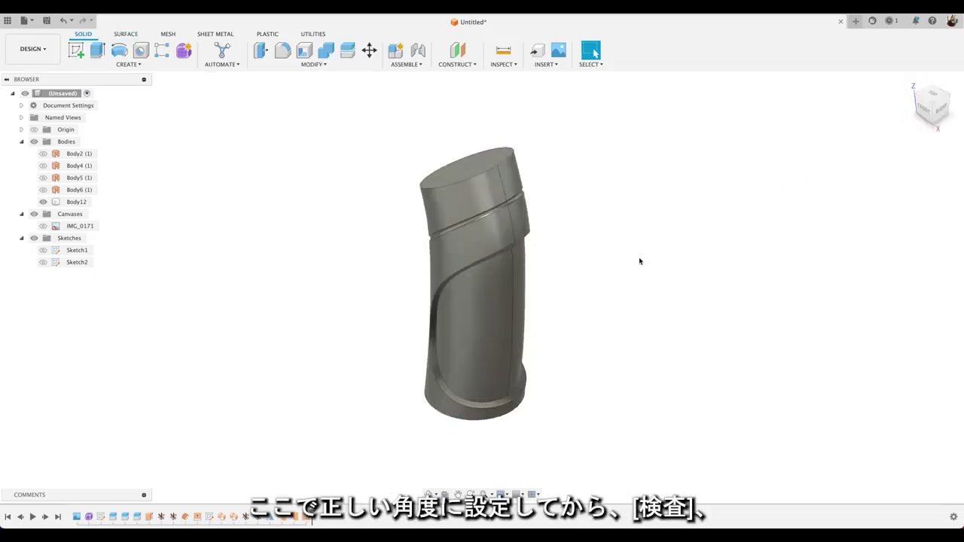
pyautogui.click(507, 66)
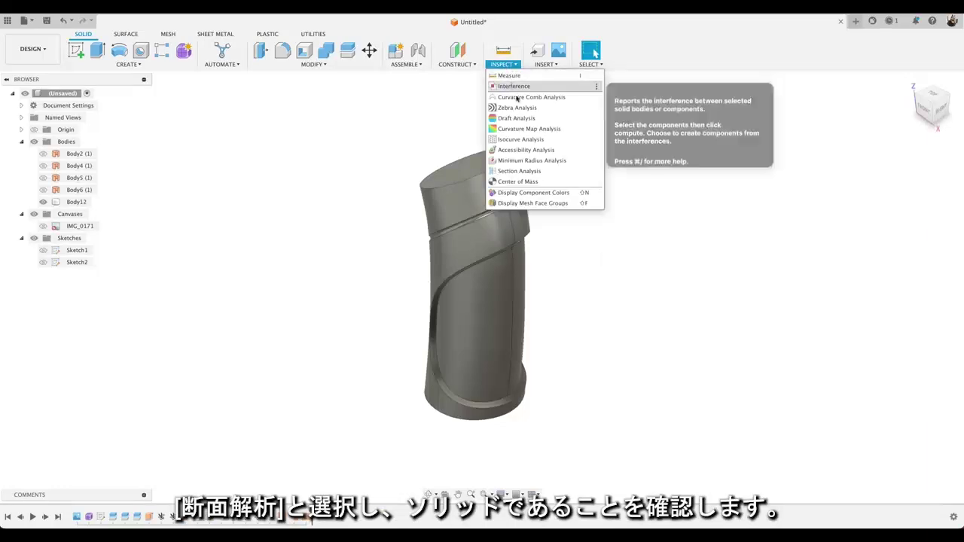
pyautogui.click(519, 171)
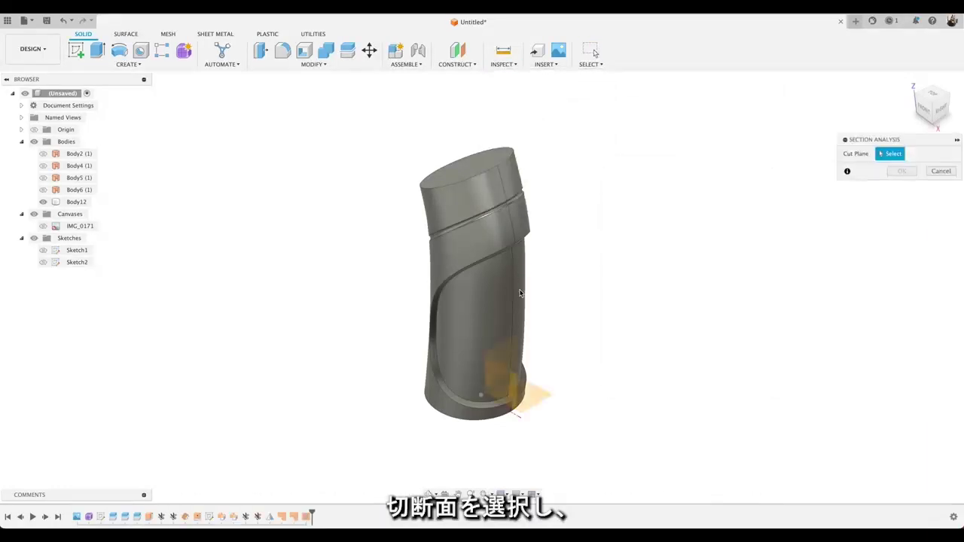
pyautogui.click(500, 386)
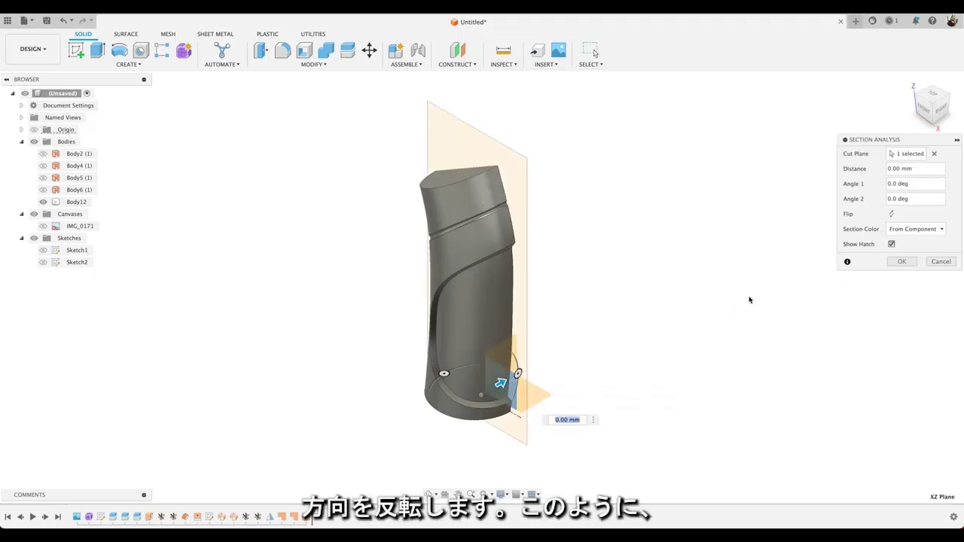
pyautogui.click(892, 215)
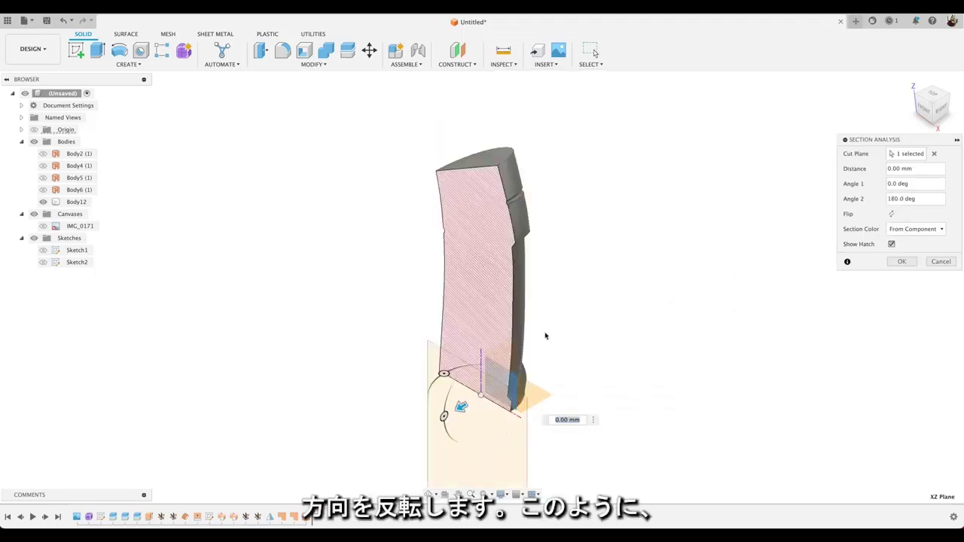
pyautogui.moveTo(461, 408); pyautogui.dragTo(414, 435)
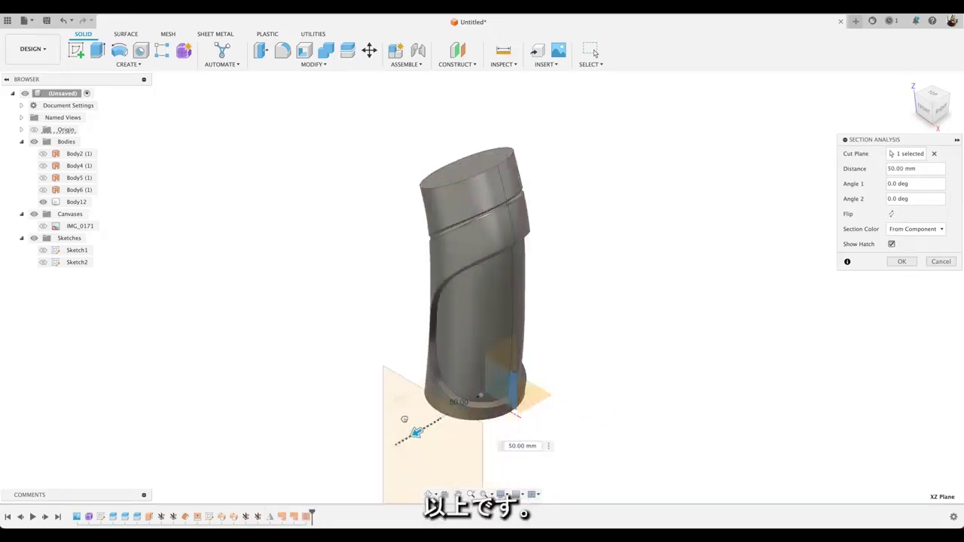
pyautogui.click(941, 263)
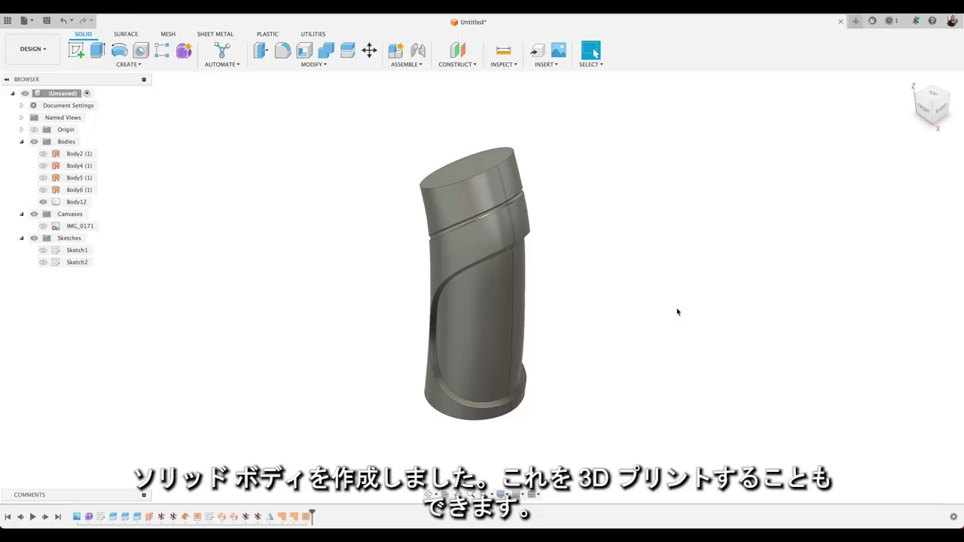